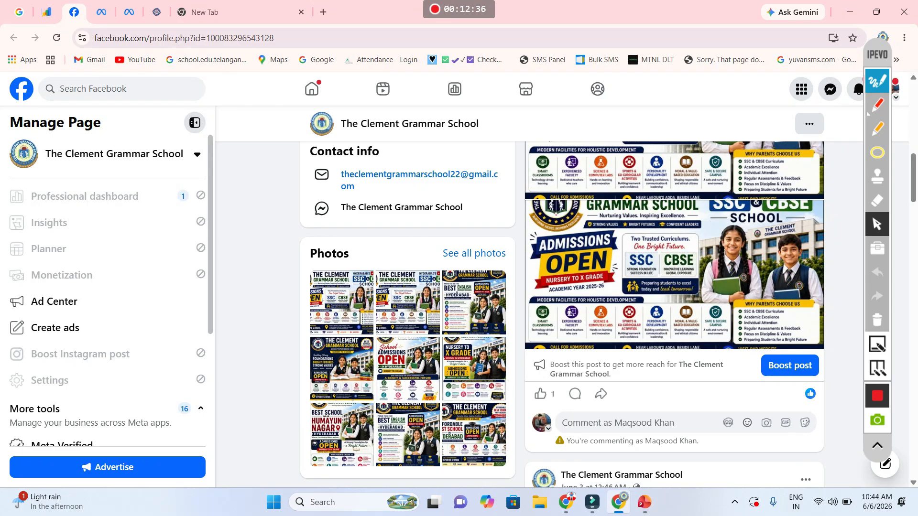
# Step: Switch into The Clement Grammar School's Facebook Page and open its Meta Business Suite
pyautogui.moveTo(877, 54); pyautogui.dragTo(794, 148)
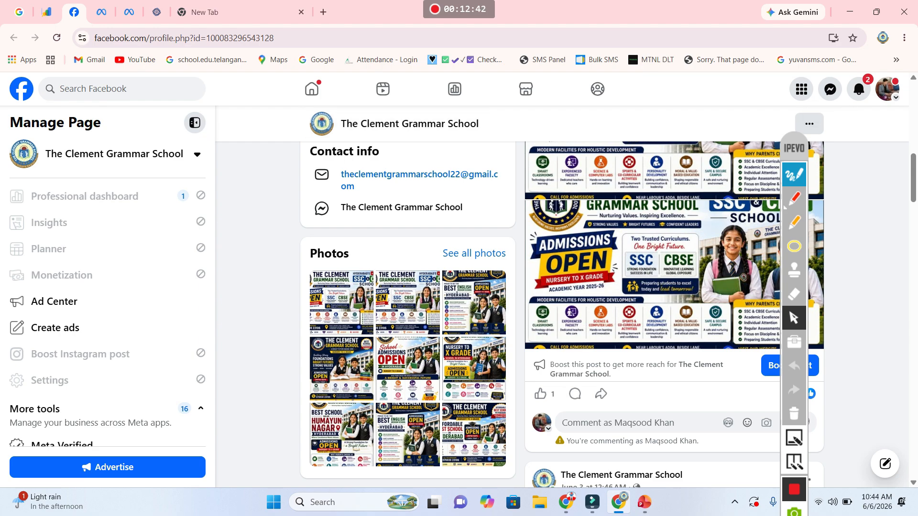
pyautogui.click(887, 89)
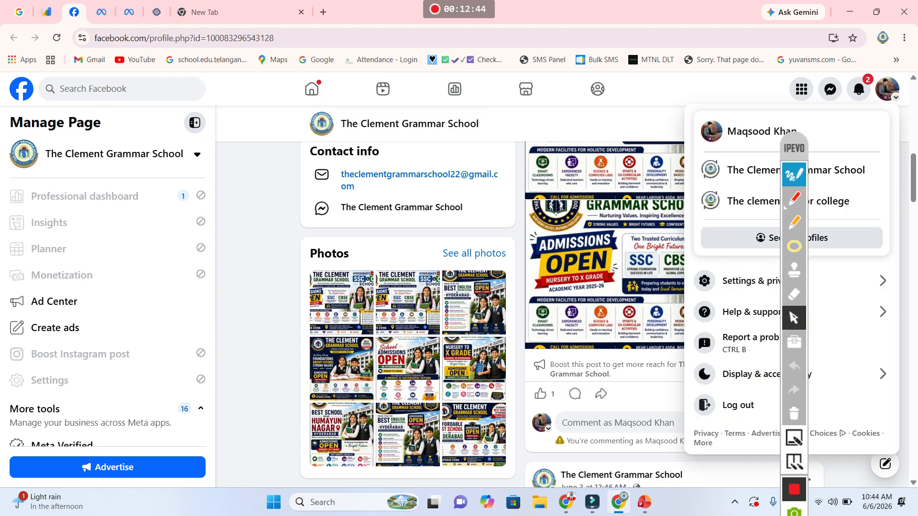
pyautogui.click(125, 251)
pyautogui.scroll(-4, 124, 269)
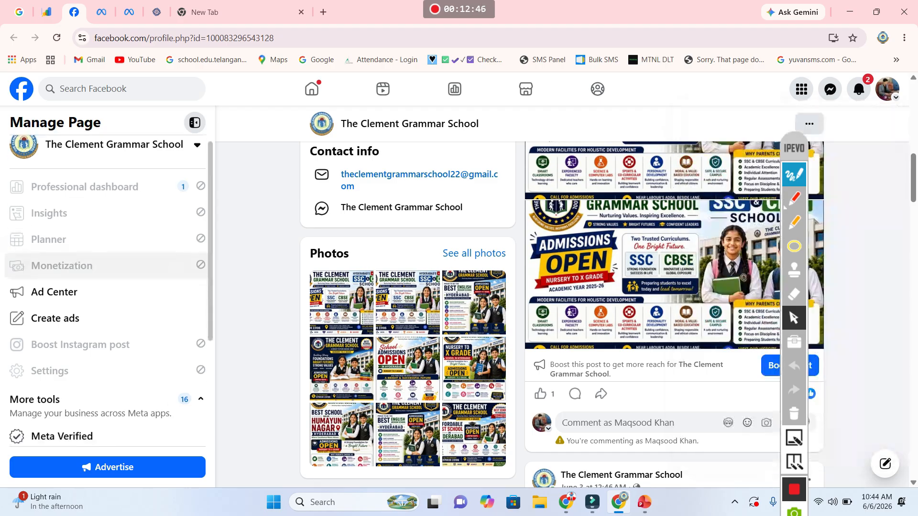
pyautogui.click(108, 416)
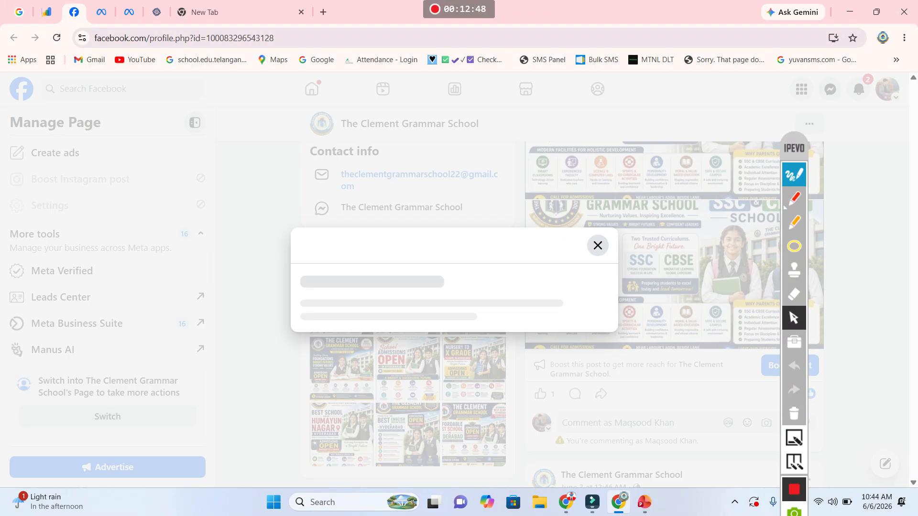
pyautogui.click(571, 333)
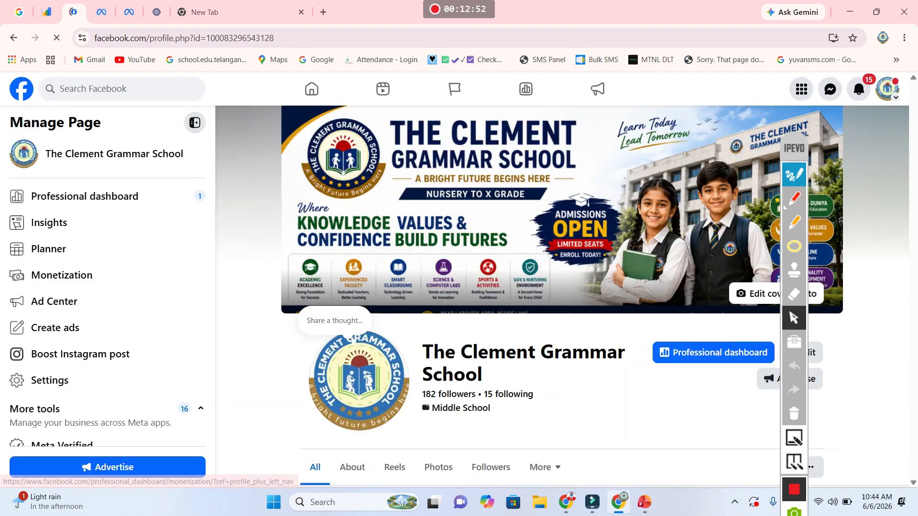
pyautogui.scroll(-2, 108, 287)
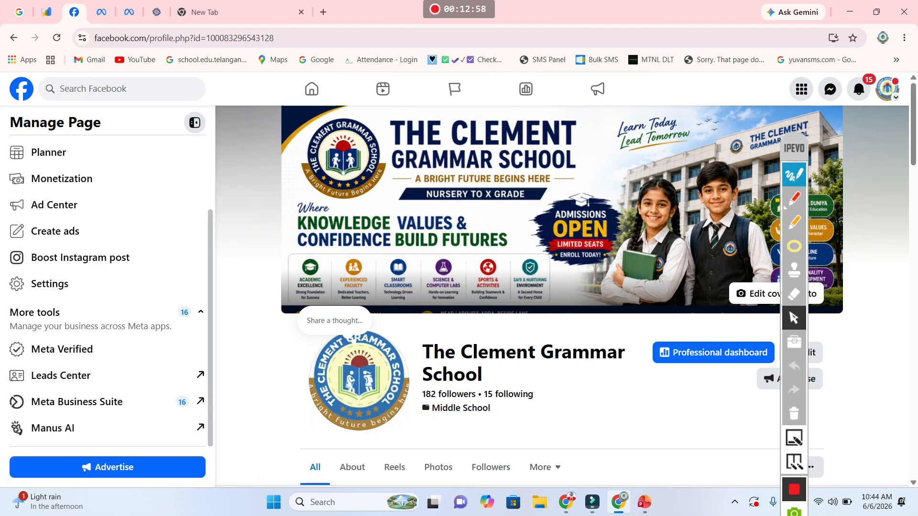
pyautogui.click(77, 402)
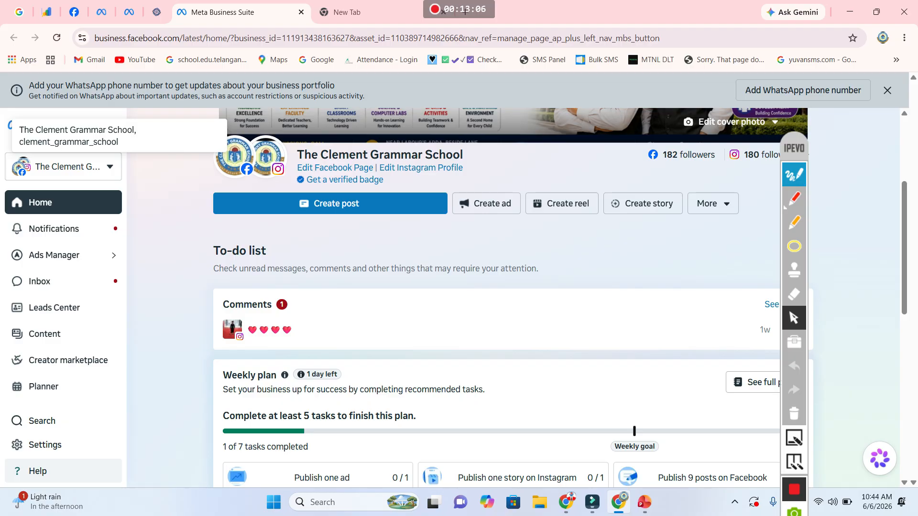
# Step: Check the assets of the business portfolios The Clement Grammar School and The Clement Grammarn School, keeping The Clement Grammar School selected
pyautogui.click(62, 166)
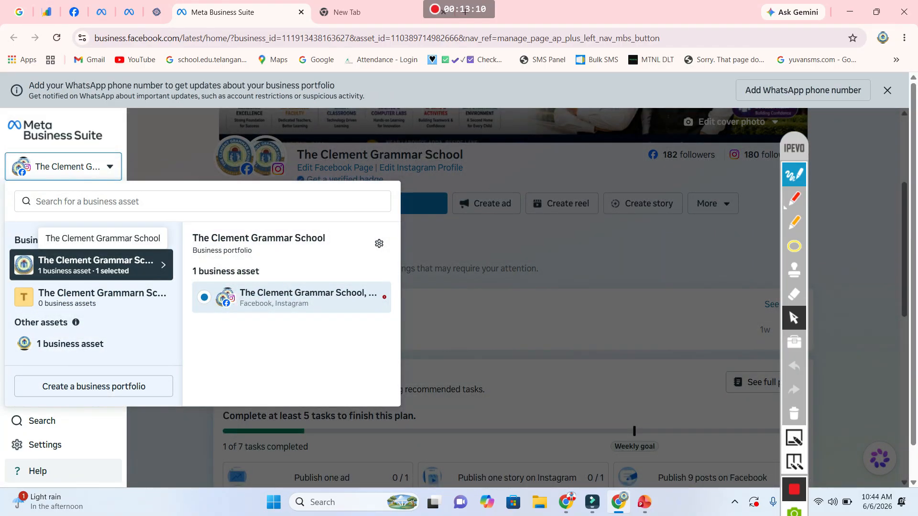
pyautogui.click(63, 167)
pyautogui.click(63, 167)
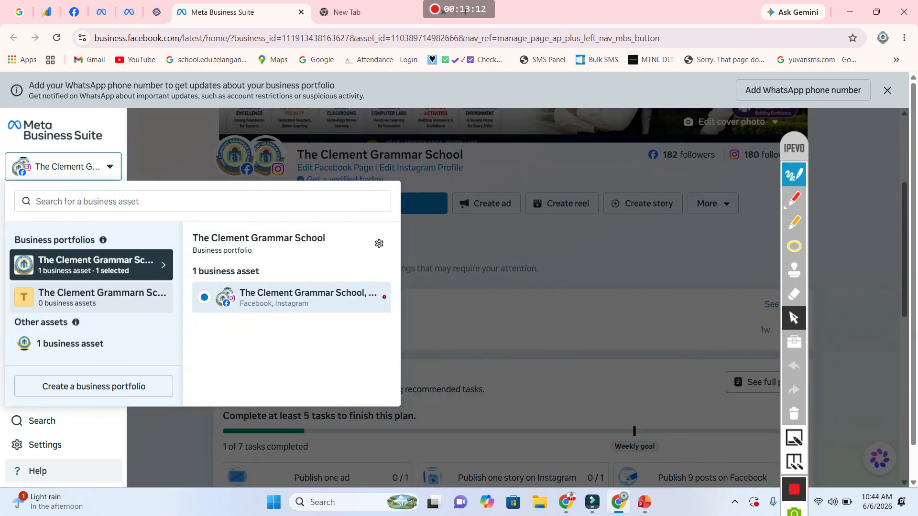
pyautogui.click(90, 298)
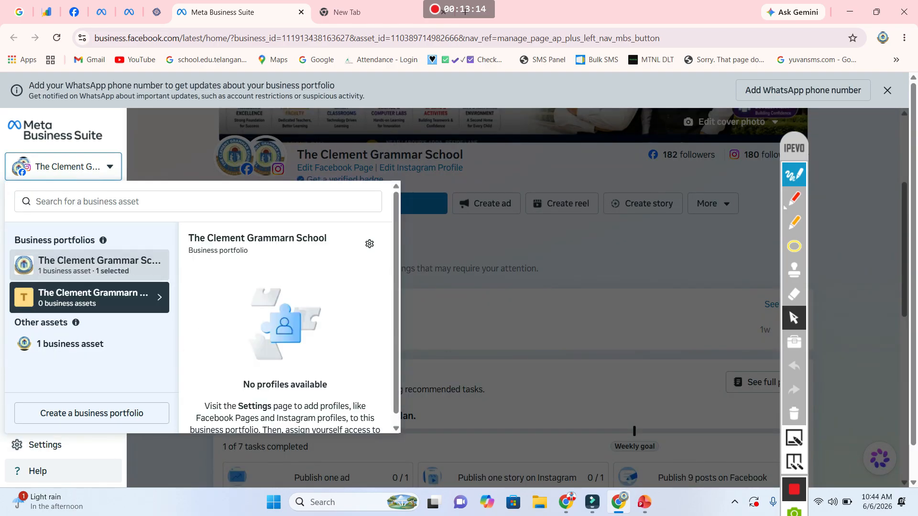
pyautogui.click(90, 265)
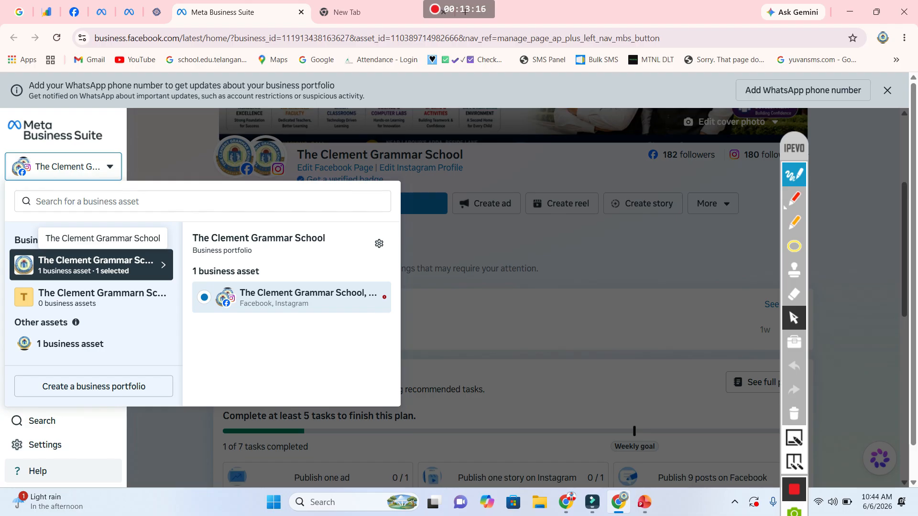
pyautogui.press('Escape')
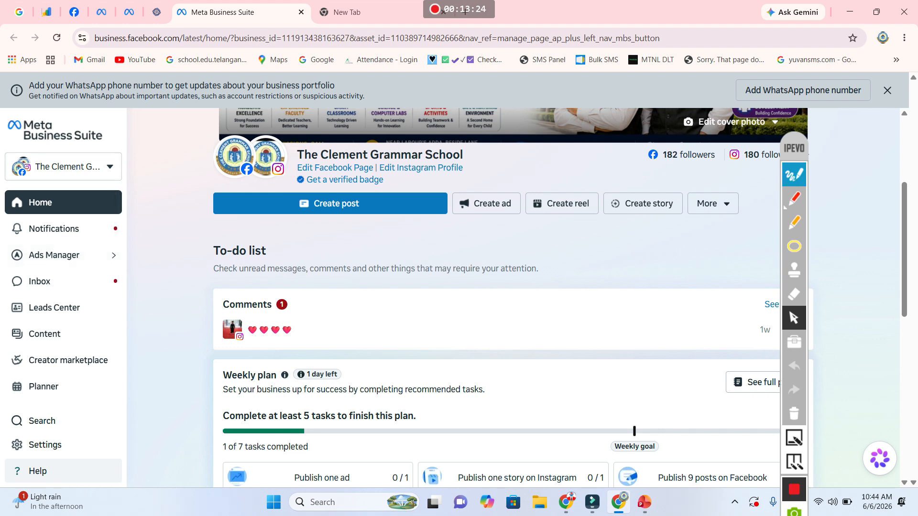
# Step: Open the campaigns list in Ads Manager and check that The Clement Grammar School's ad account is selected
pyautogui.click(59, 256)
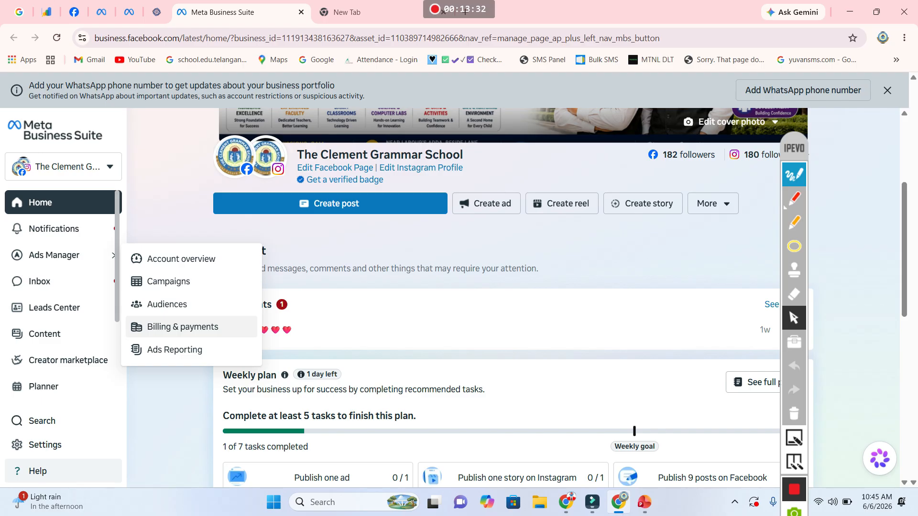
pyautogui.click(168, 281)
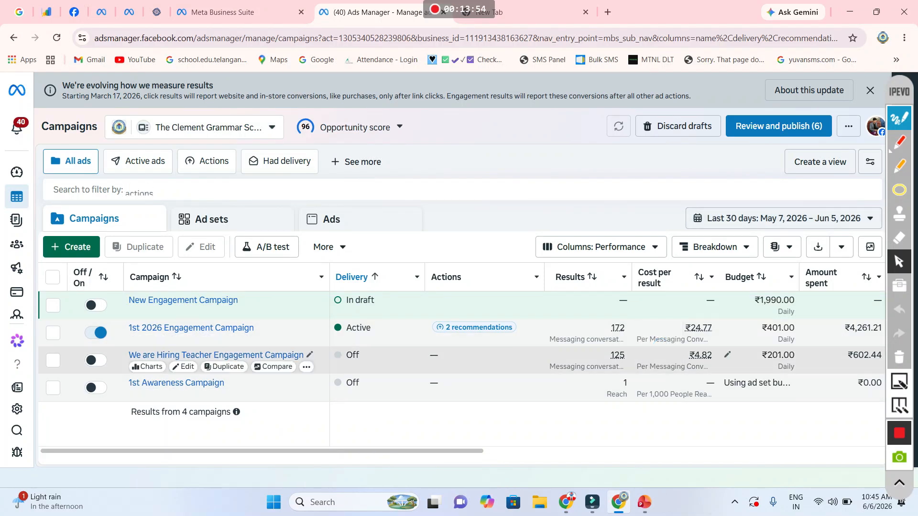
pyautogui.moveTo(563, 362)
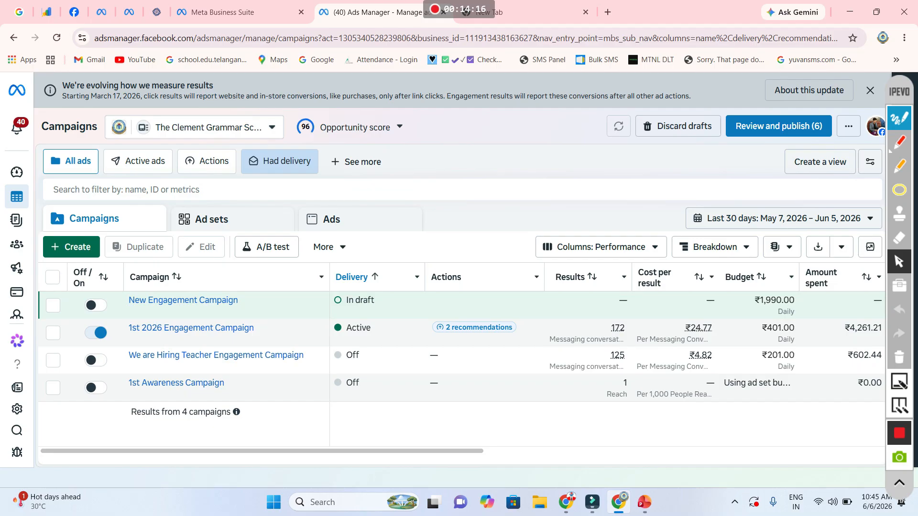
pyautogui.click(271, 128)
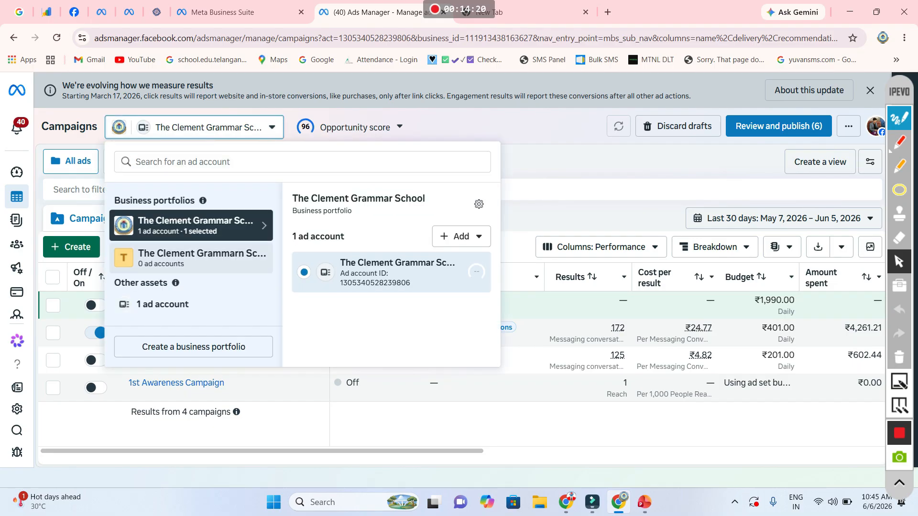
pyautogui.click(545, 215)
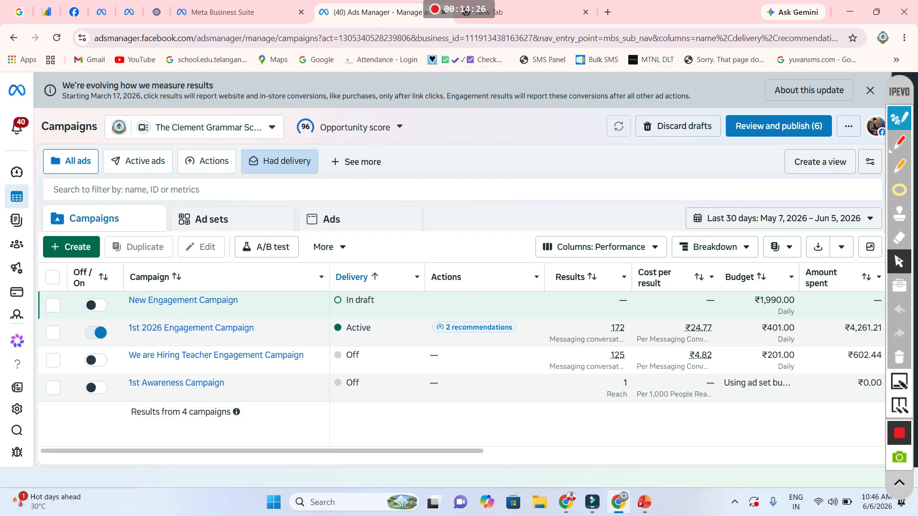
# Step: Create a new auction campaign with the Engagement objective, using the Manual engagement campaign setup
pyautogui.click(71, 247)
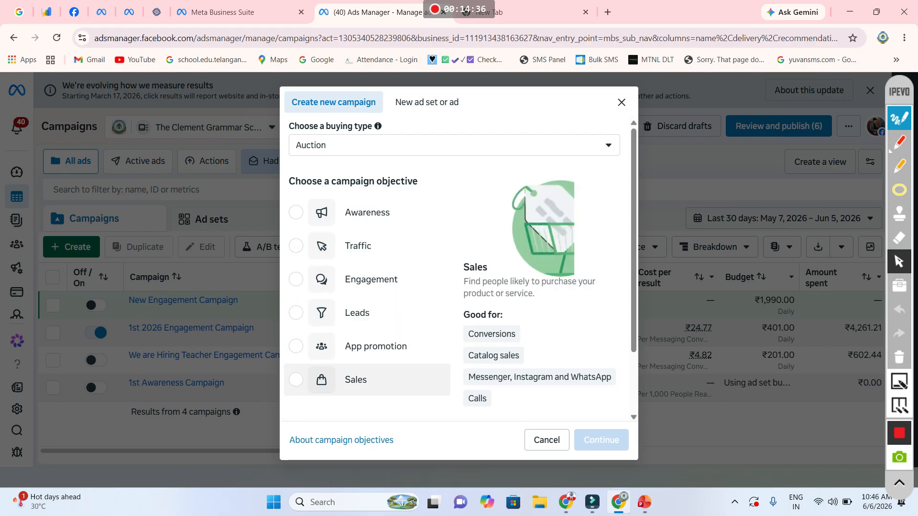
pyautogui.click(371, 280)
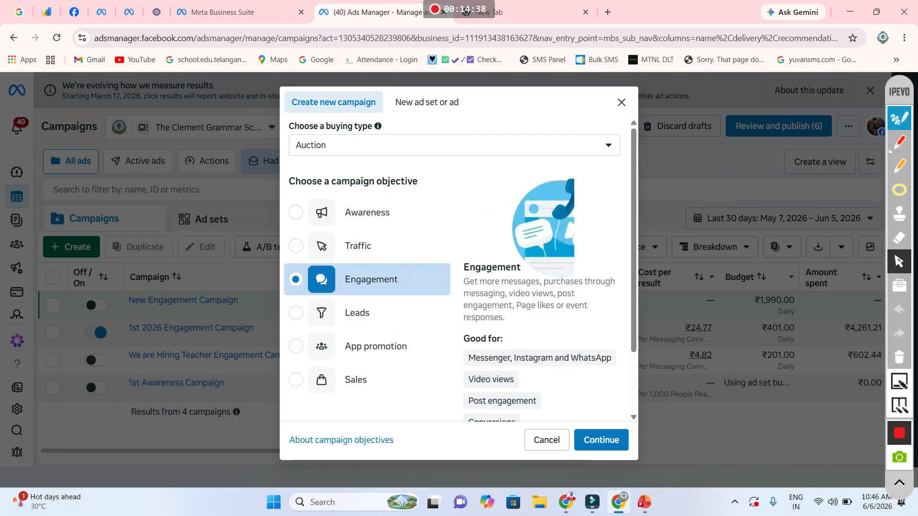
pyautogui.click(601, 440)
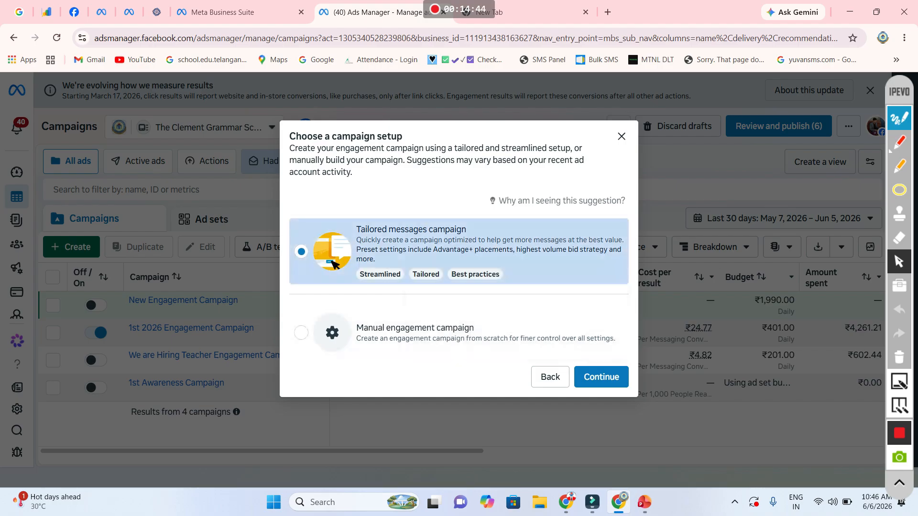
pyautogui.click(415, 332)
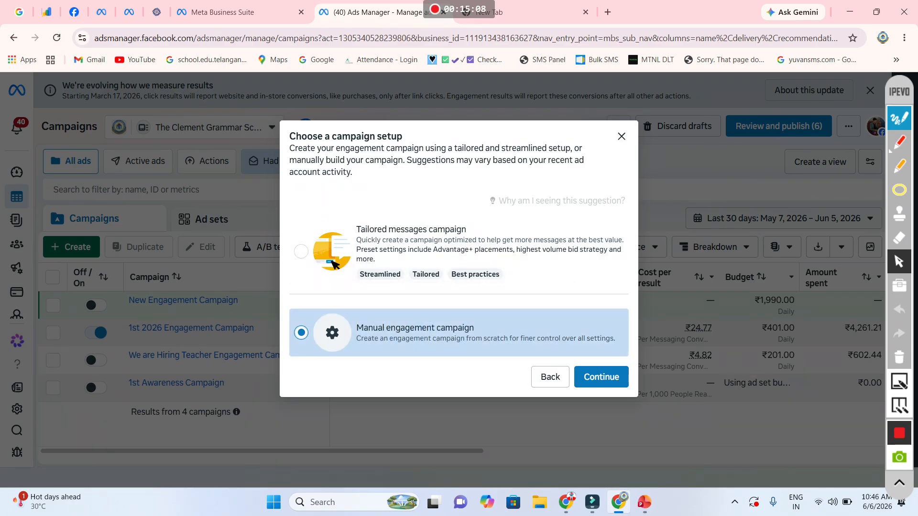
pyautogui.click(601, 377)
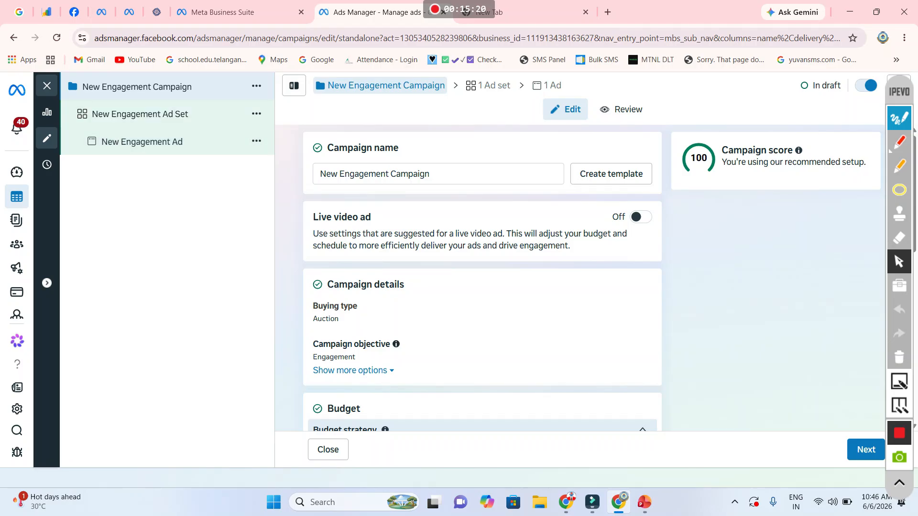
# Step: Replace "New" with "June Campaign" at the start of the campaign name
pyautogui.moveTo(338, 174); pyautogui.dragTo(319, 174)
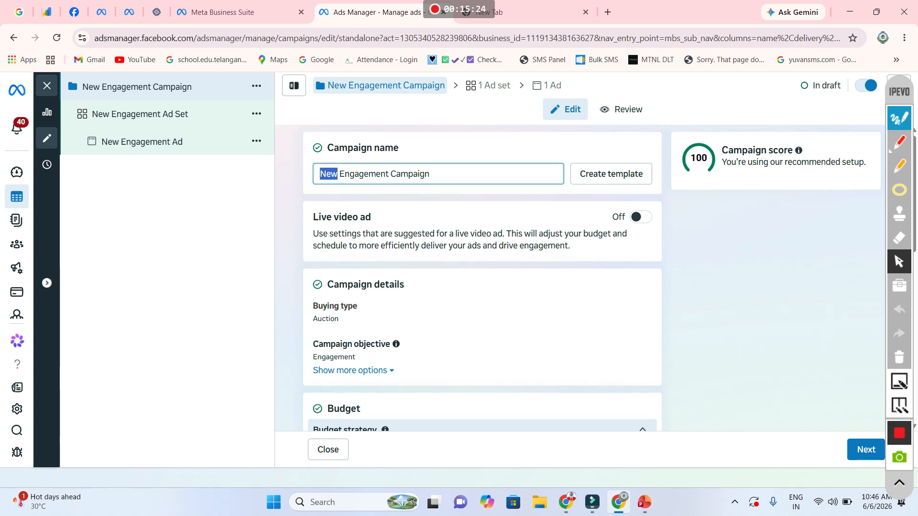
pyautogui.write('Jun')
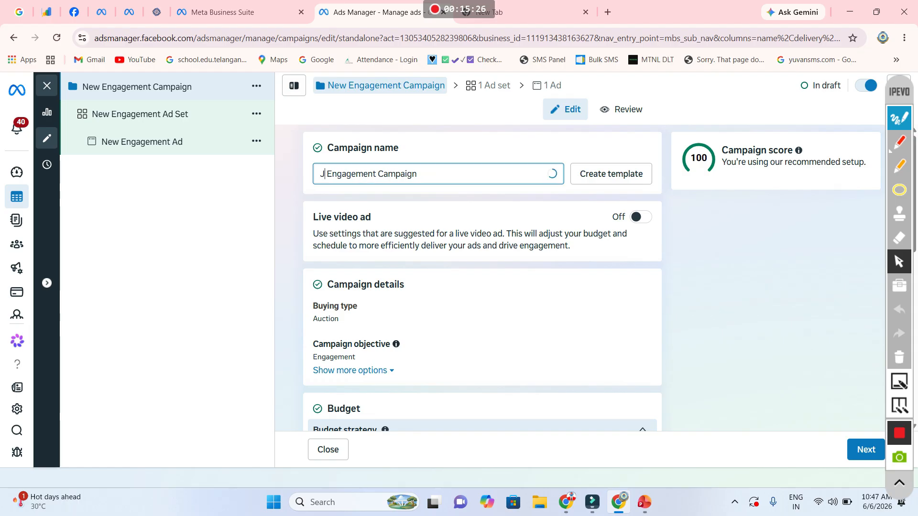
pyautogui.write('e Can')
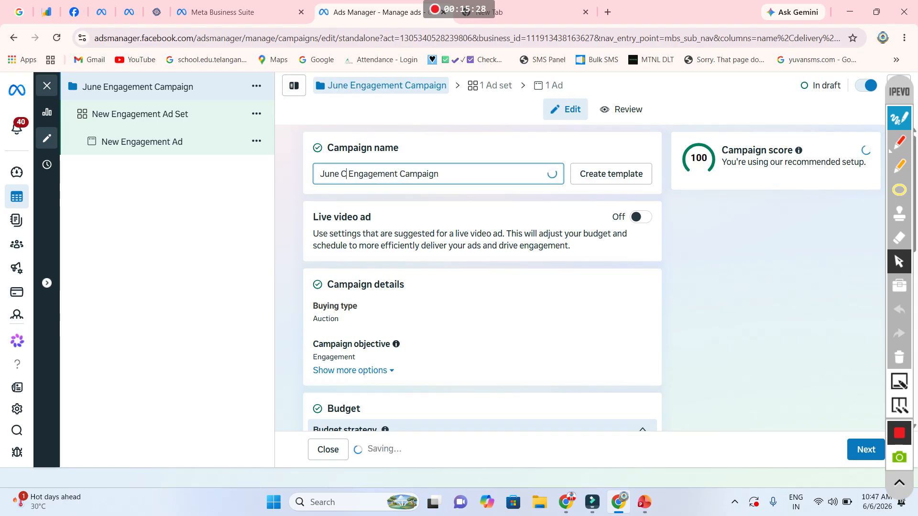
pyautogui.press('BackSpace')
pyautogui.write('mpai')
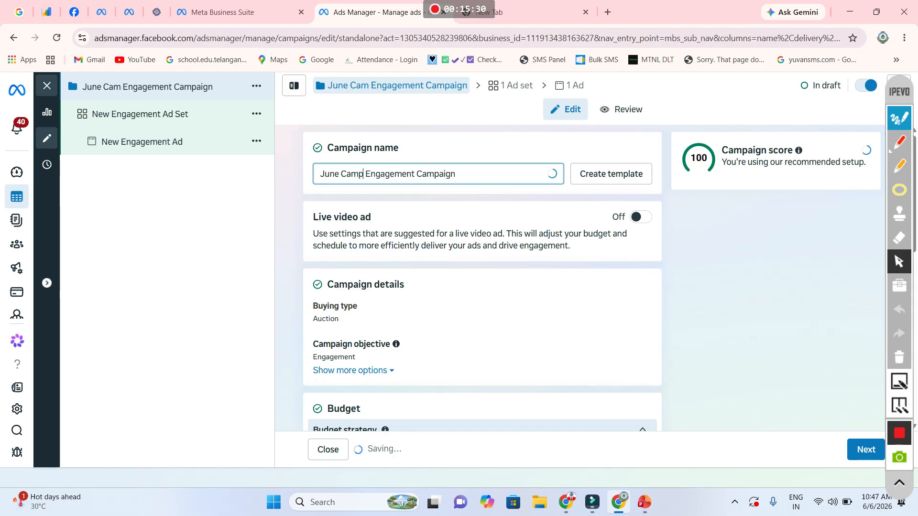
pyautogui.write('gn')
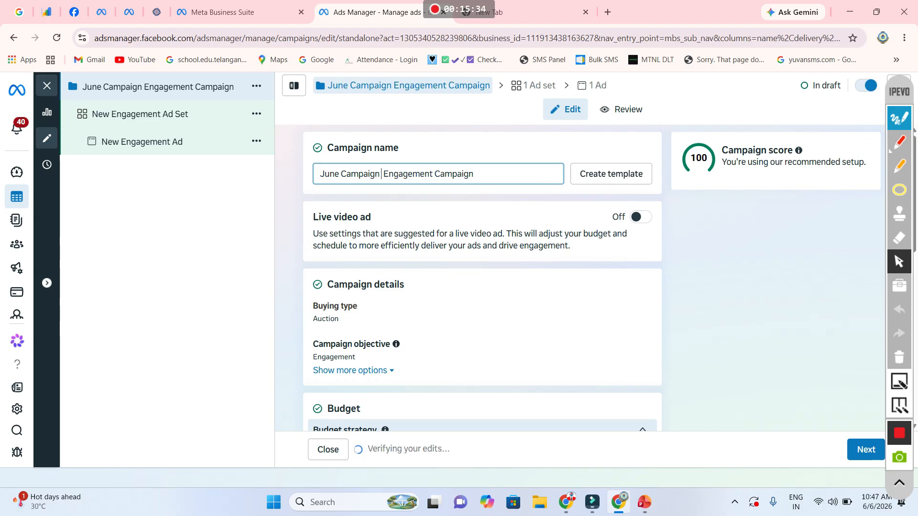
# Step: Remove the extra "Campaign" after "June" and insert 2026, so the campaign is named June 2026 Engagement Campaign
pyautogui.hotkey('shift', 'Left')
pyautogui.hotkey('shift', 'Left')
pyautogui.hotkey('shift', 'Left')
pyautogui.hotkey('shift', 'Left')
pyautogui.hotkey('shift', 'Left')
pyautogui.hotkey('shift', 'Left')
pyautogui.hotkey('shift', 'Left')
pyautogui.hotkey('shift', 'Left')
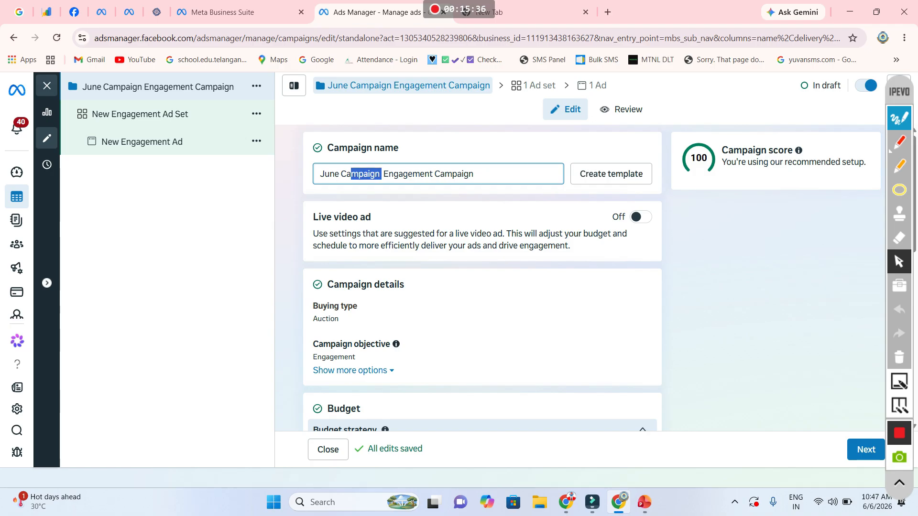
pyautogui.press('BackSpace')
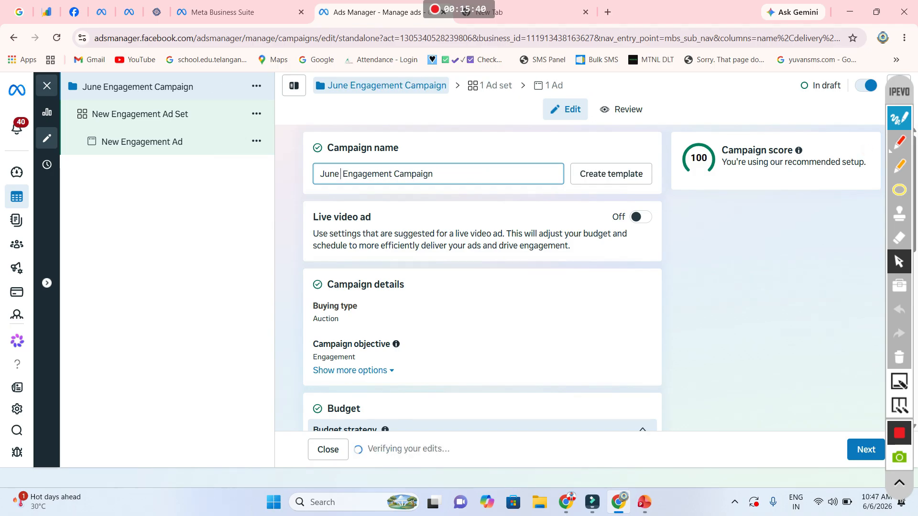
pyautogui.hotkey('shift', 'Home')
pyautogui.press('Right')
pyautogui.write('2026')
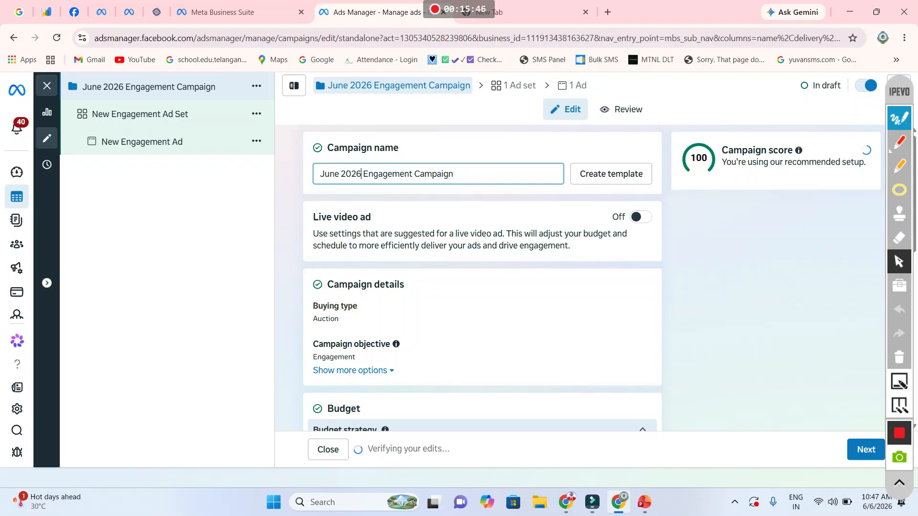
# Step: Copy "June 2026" from the campaign name and use it to replace "New" in the ad set and ad names, returning to the campaign settings
pyautogui.hotkey('ctrl', 'shift', 'Left')
pyautogui.hotkey('ctrl', 'shift', 'Left')
pyautogui.hotkey('ctrl', 'c')
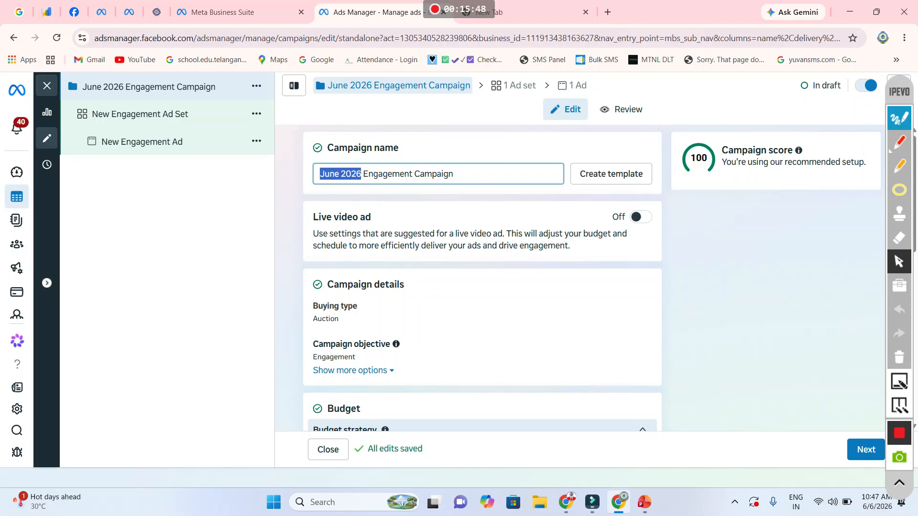
pyautogui.click(140, 114)
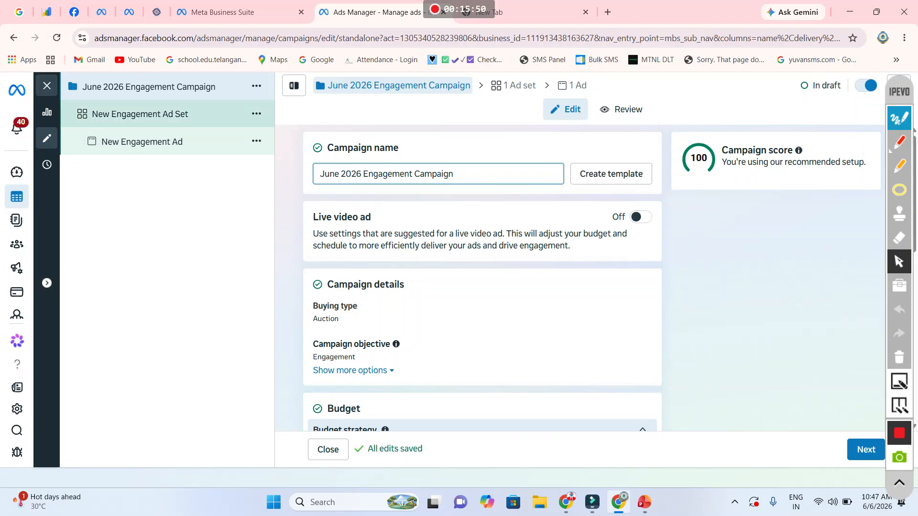
pyautogui.moveTo(338, 173); pyautogui.dragTo(258, 149)
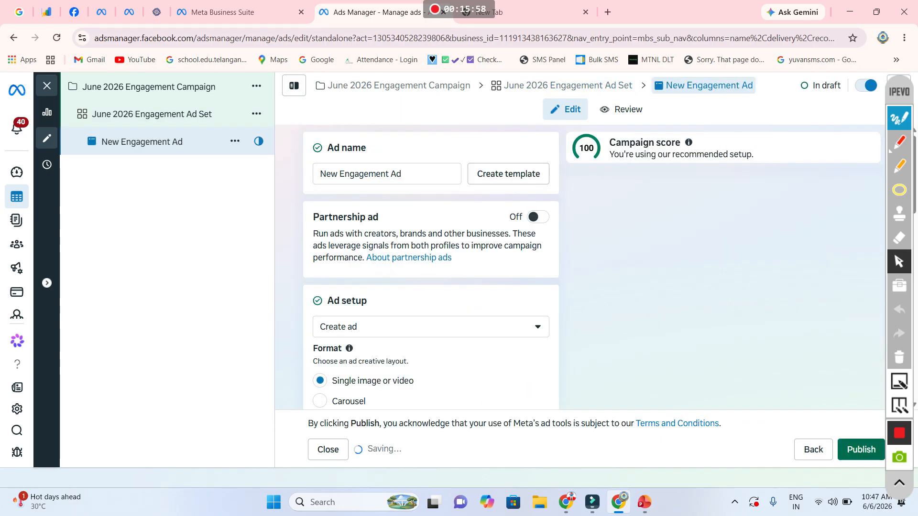
pyautogui.hotkey('ctrl', 'v')
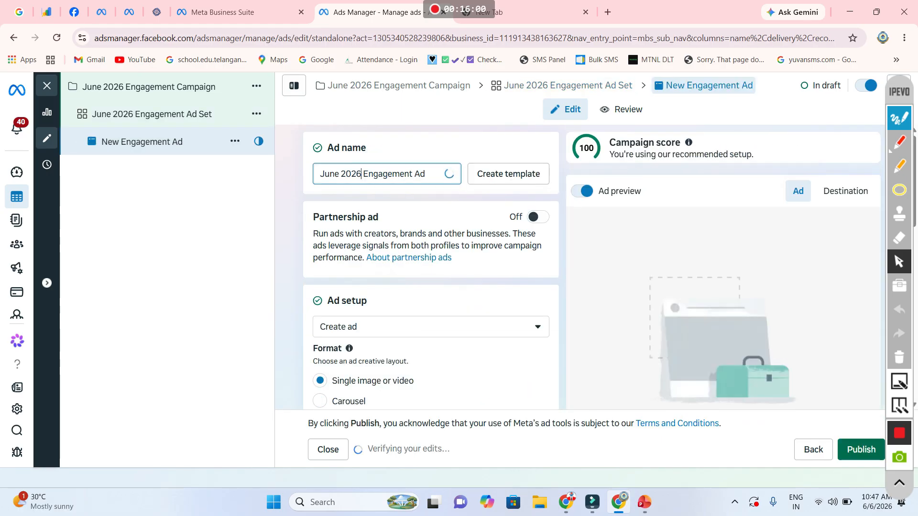
pyautogui.click(149, 87)
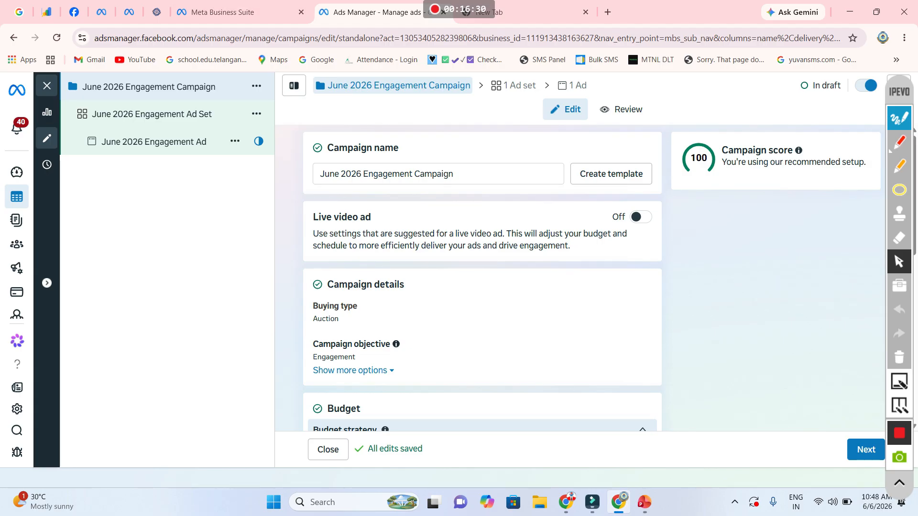
# Step: Look through the existing campaigns of the other ad account in the second browser window and return to the June 2026 campaign draft
pyautogui.click(566, 502)
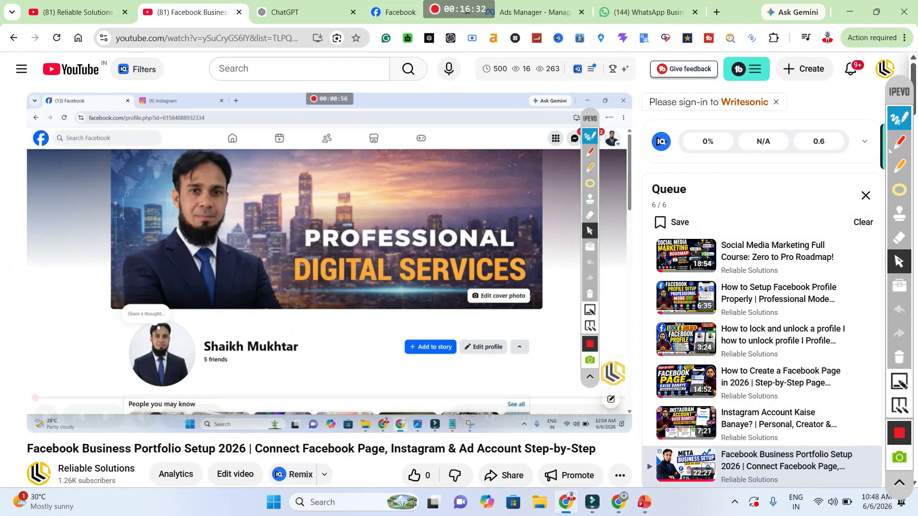
pyautogui.click(534, 12)
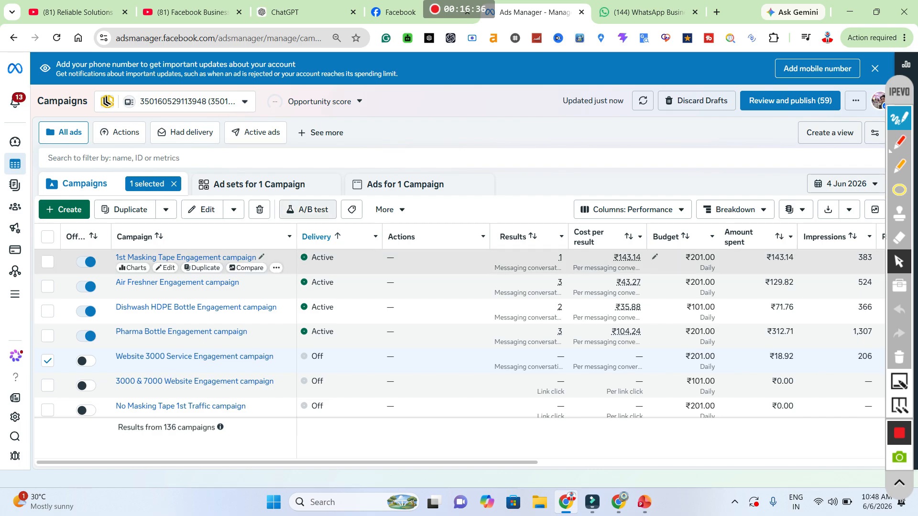
pyautogui.scroll(-3, 335, 311)
pyautogui.scroll(-10, 458, 335)
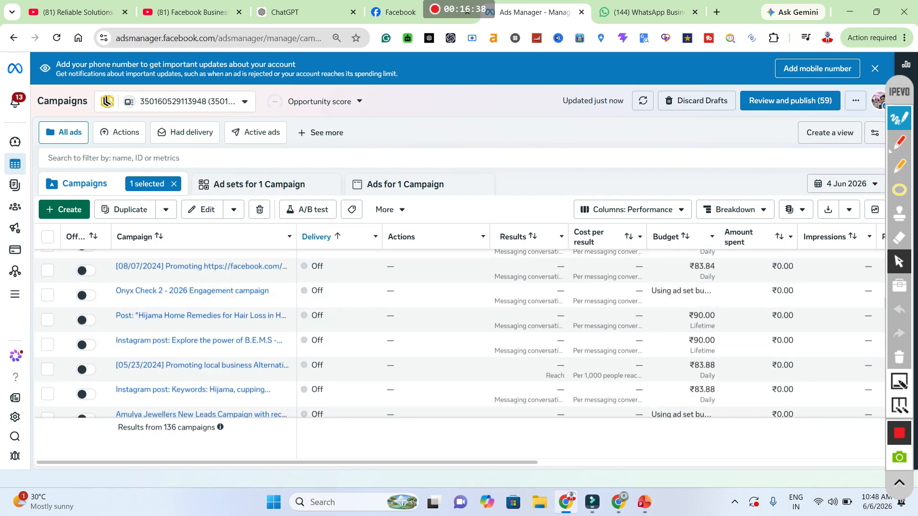
pyautogui.scroll(-15, 458, 334)
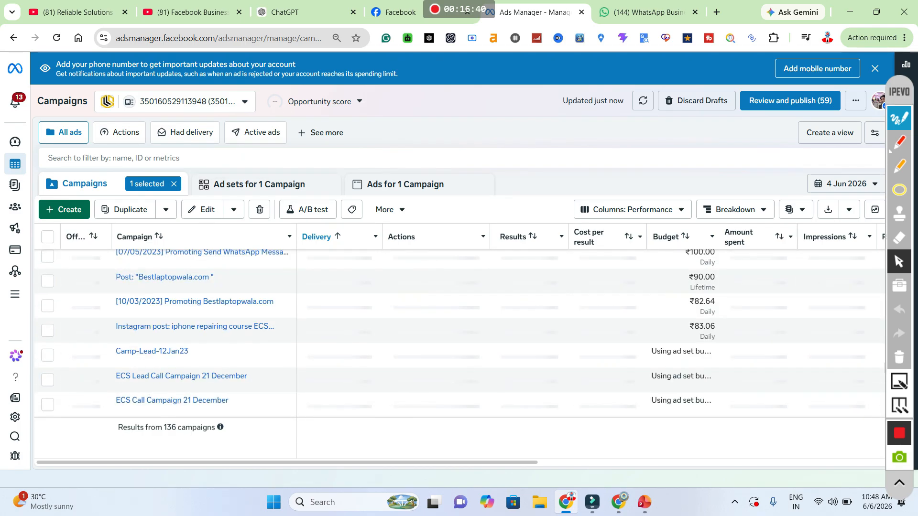
pyautogui.scroll(-10, 201, 306)
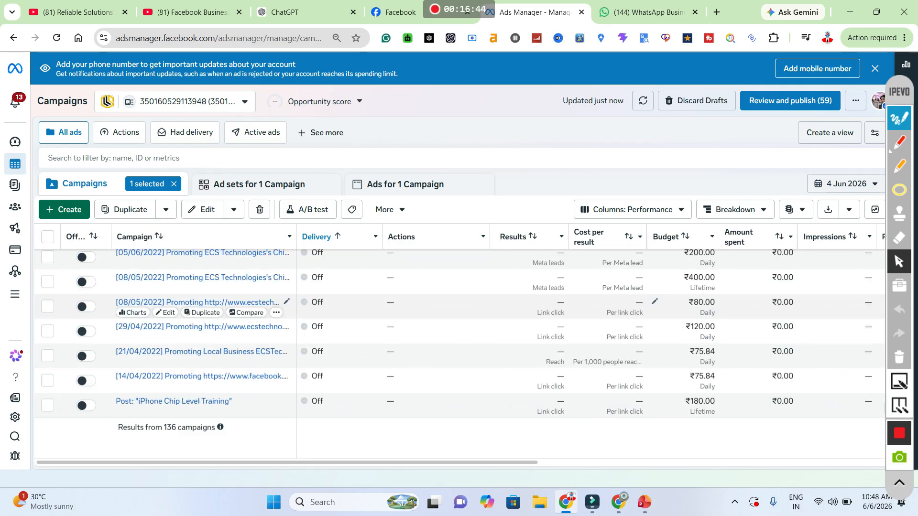
pyautogui.click(619, 503)
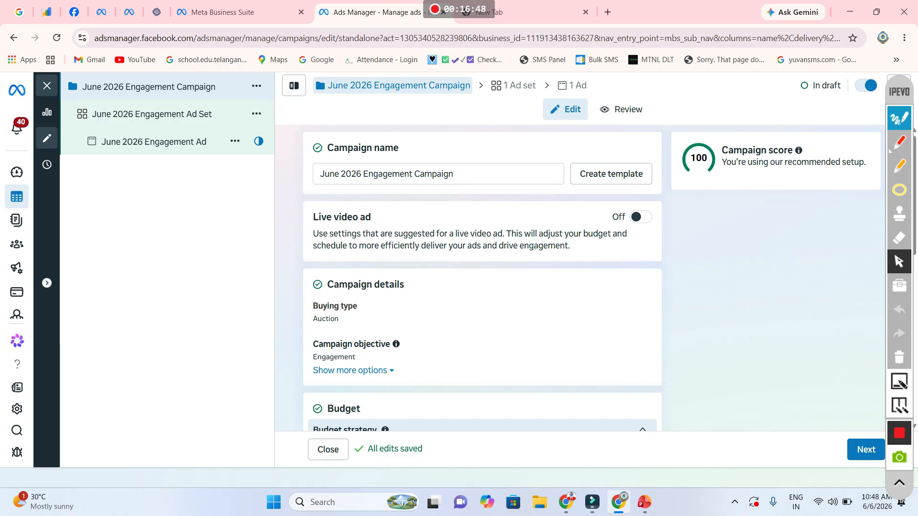
# Step: Switch the budget strategy to Campaign budget and set the daily budget to ₹201
pyautogui.scroll(-2, 482, 277)
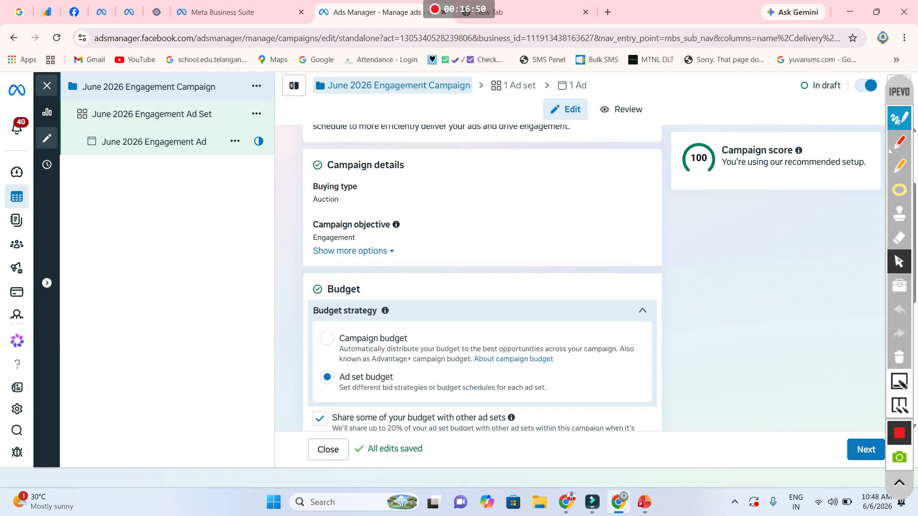
pyautogui.scroll(-1, 482, 277)
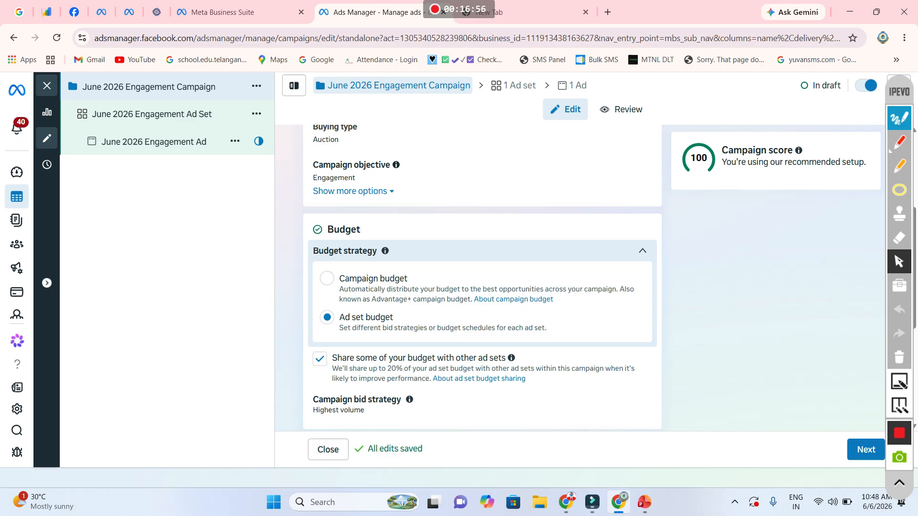
pyautogui.click(326, 278)
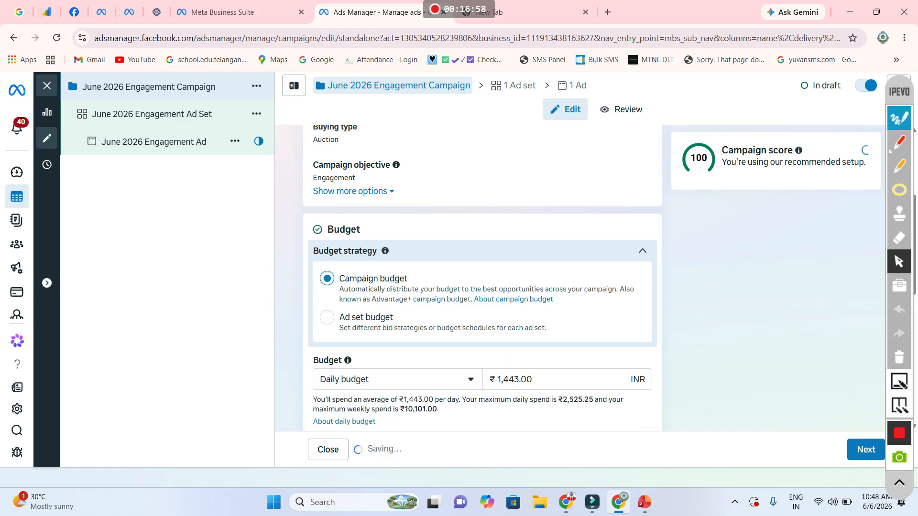
pyautogui.scroll(-2, 326, 278)
pyautogui.doubleClick(521, 260)
pyautogui.write('3')
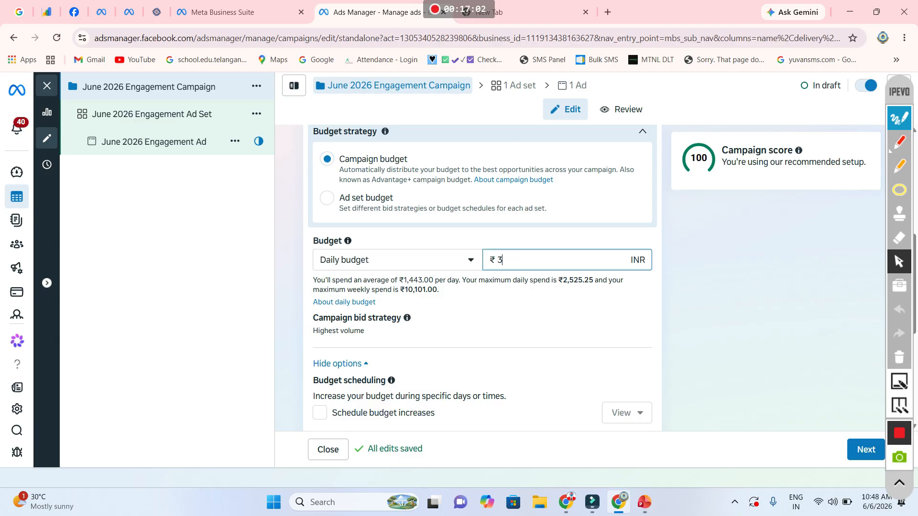
pyautogui.write('01')
pyautogui.press('BackSpace')
pyautogui.press('BackSpace')
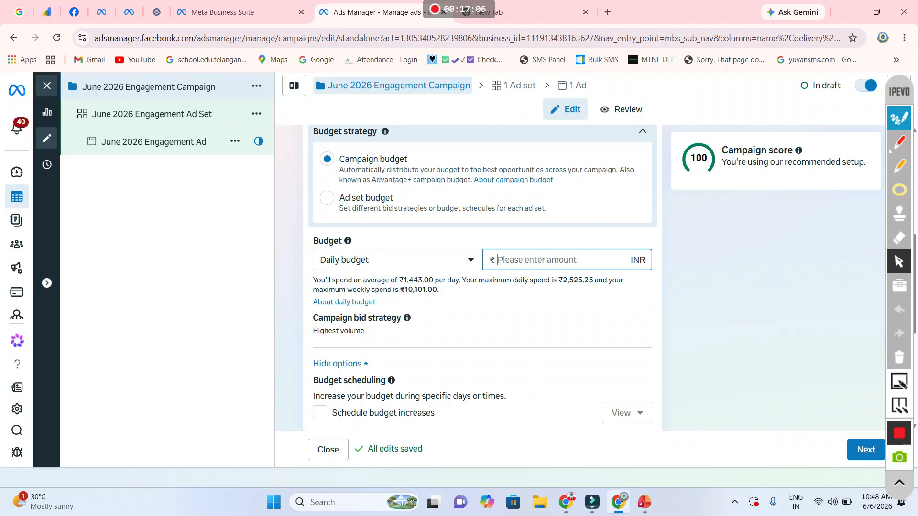
pyautogui.write('201')
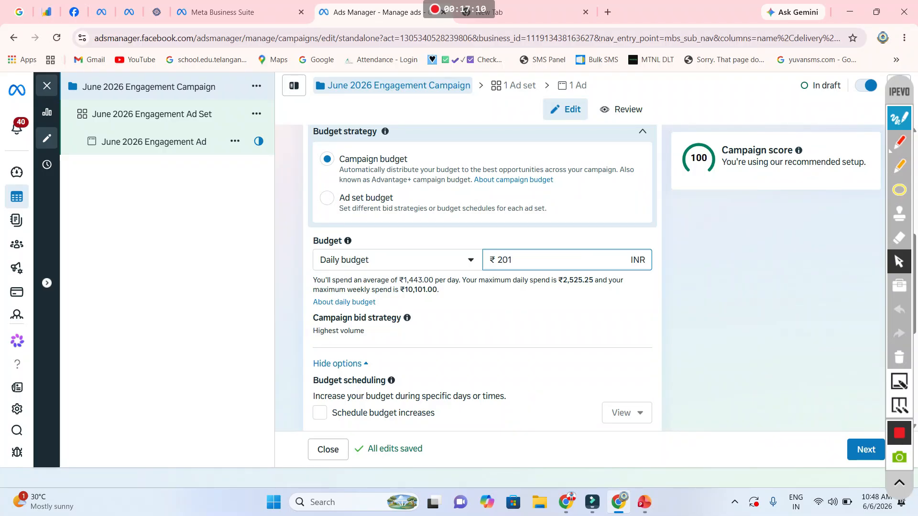
# Step: Review the campaign's budget, A/B test and Special Ad Categories settings and continue to the June 2026 Engagement Ad Set
pyautogui.scroll(-5, 481, 277)
pyautogui.scroll(10, 482, 277)
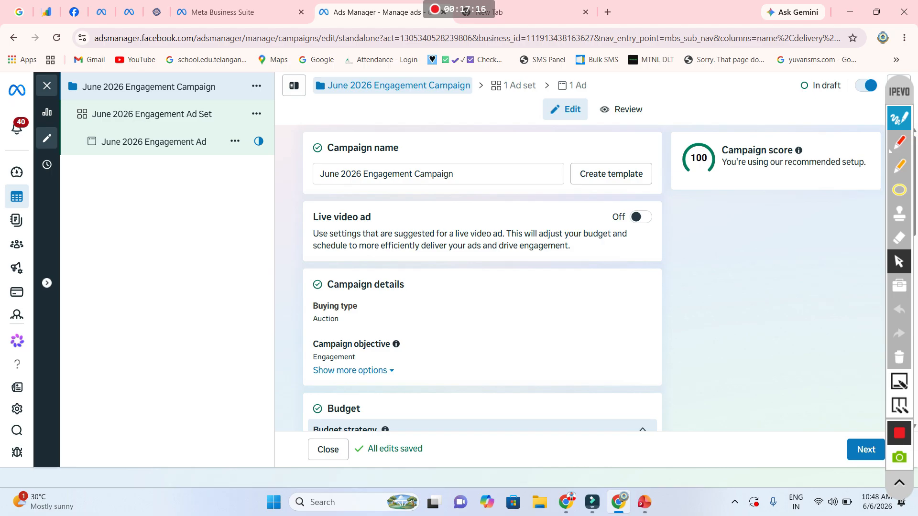
pyautogui.click(899, 142)
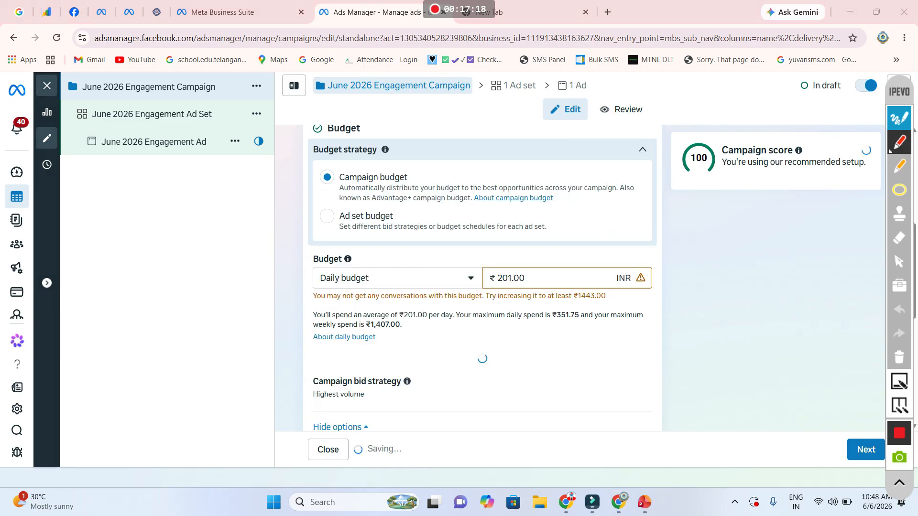
pyautogui.moveTo(306, 177)
pyautogui.mouseDown()
pyautogui.moveTo(320, 170)
pyautogui.moveTo(428, 193)
pyautogui.moveTo(292, 180)
pyautogui.moveTo(305, 172)
pyautogui.mouseUp()
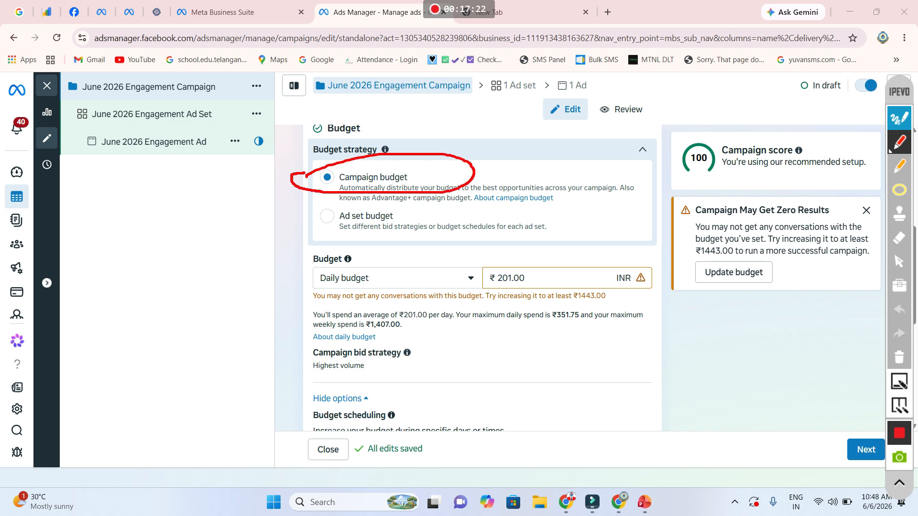
pyautogui.moveTo(451, 289)
pyautogui.mouseDown()
pyautogui.moveTo(567, 263)
pyautogui.moveTo(448, 287)
pyautogui.moveTo(468, 242)
pyautogui.mouseUp()
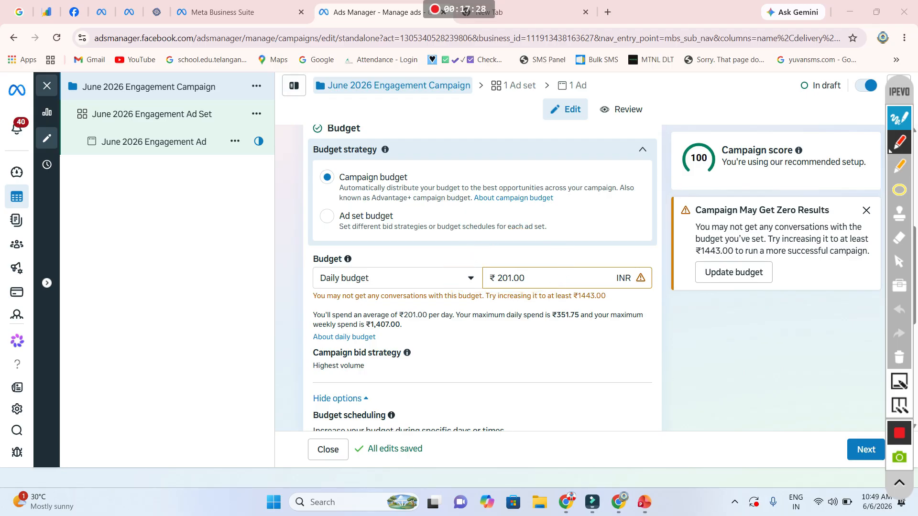
pyautogui.click(898, 262)
pyautogui.scroll(-5, 482, 278)
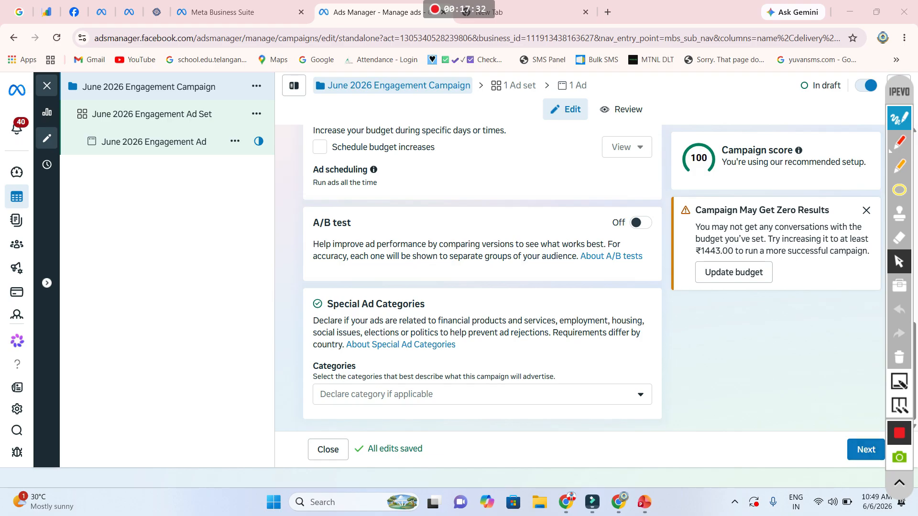
pyautogui.click(898, 142)
pyautogui.moveTo(834, 425)
pyautogui.mouseDown()
pyautogui.moveTo(884, 489)
pyautogui.moveTo(829, 423)
pyautogui.mouseUp()
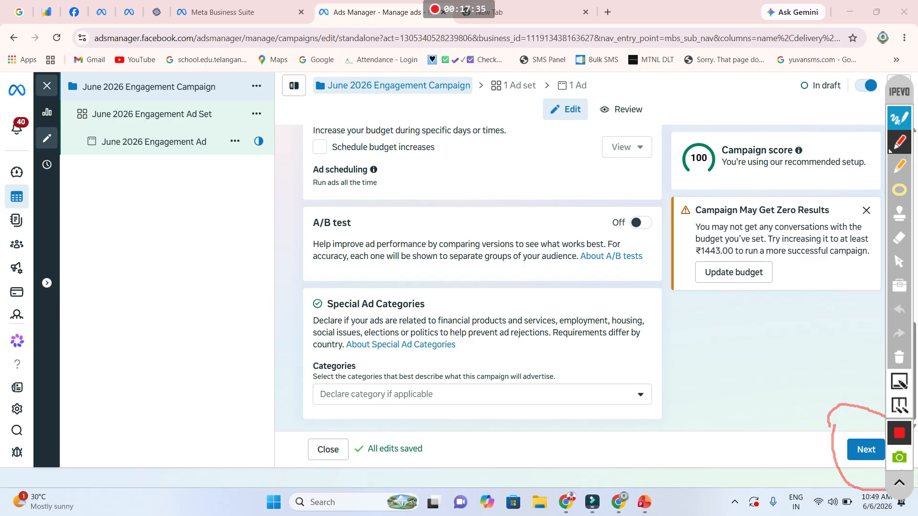
pyautogui.click(898, 261)
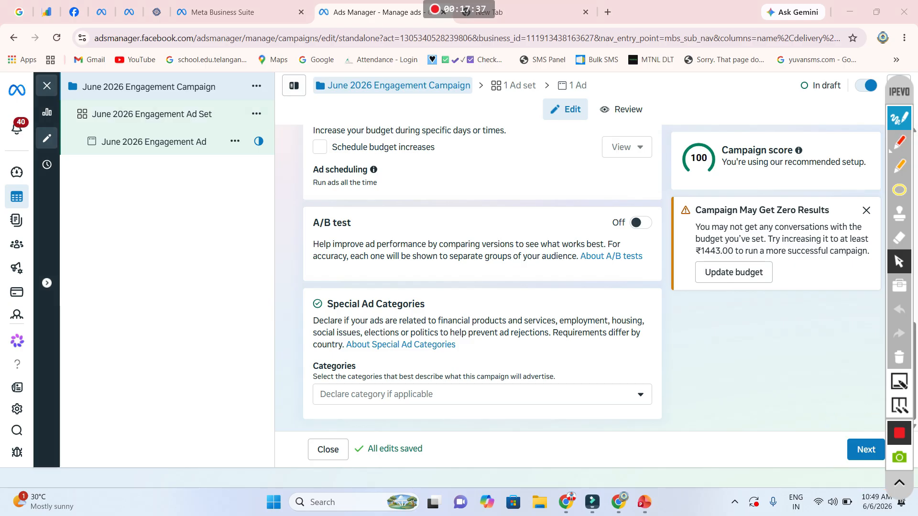
pyautogui.scroll(5, 482, 277)
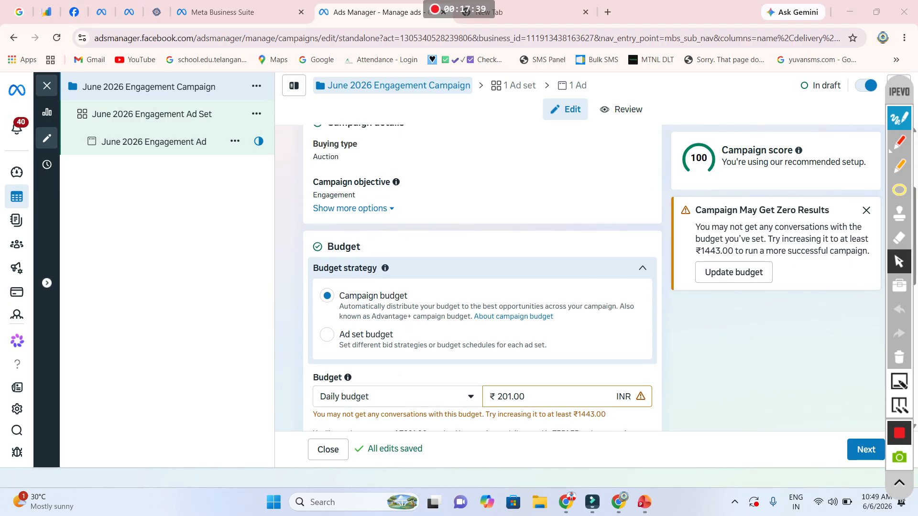
pyautogui.scroll(3, 482, 277)
pyautogui.scroll(-5, 481, 277)
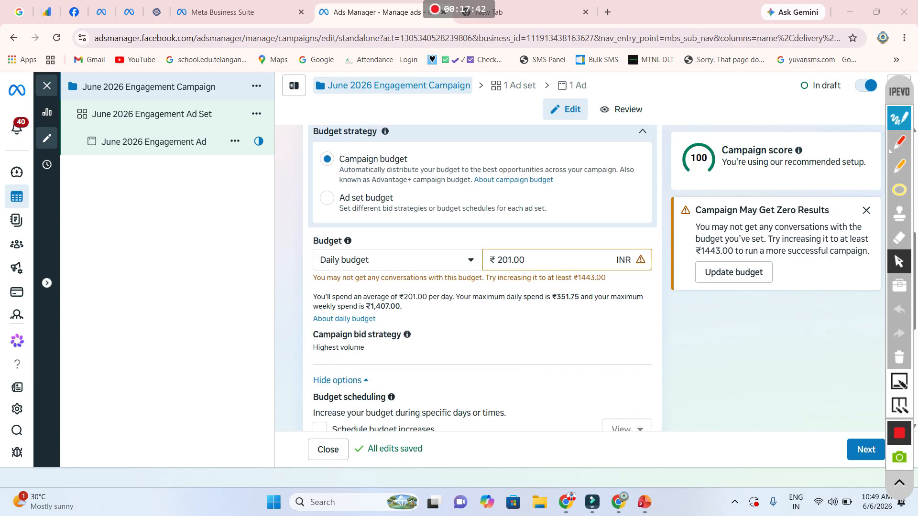
pyautogui.scroll(-6, 482, 277)
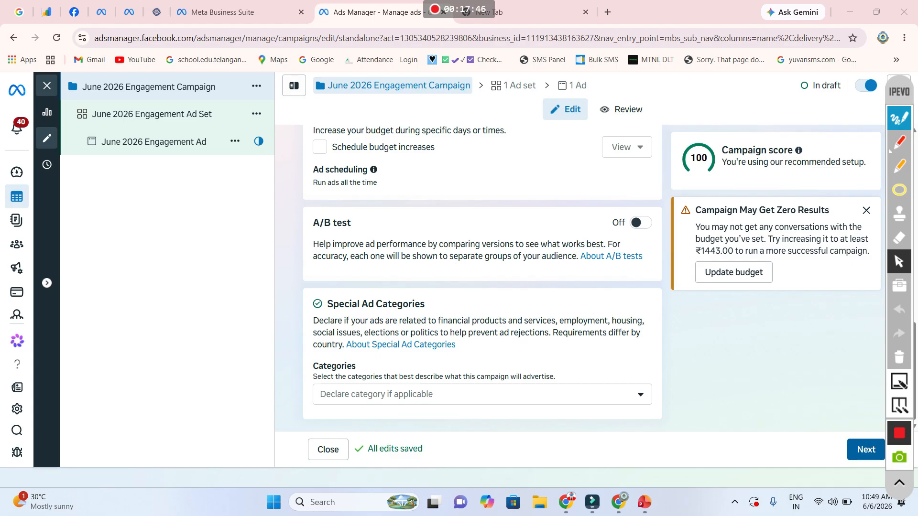
pyautogui.scroll(5, 482, 277)
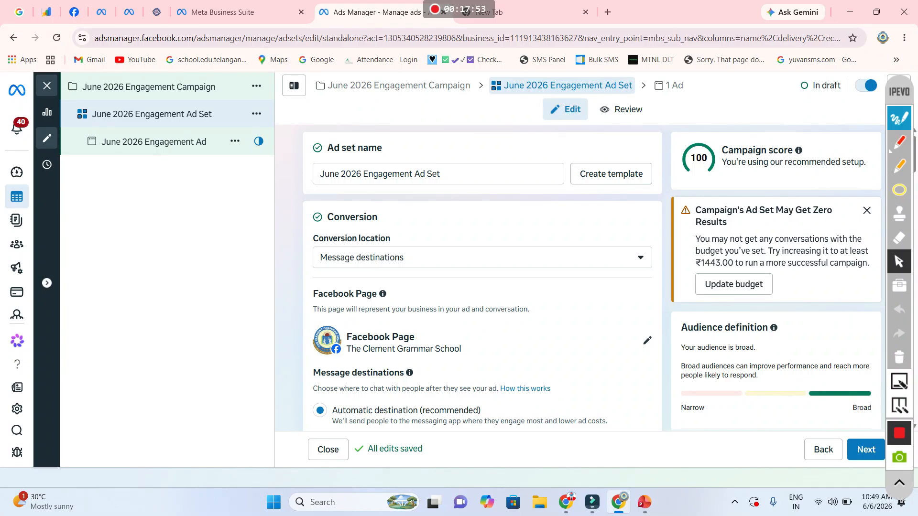
# Step: Check the available conversion locations for the ad set and choose Message destinations
pyautogui.click(898, 142)
pyautogui.moveTo(475, 222)
pyautogui.mouseDown()
pyautogui.moveTo(430, 213)
pyautogui.moveTo(340, 289)
pyautogui.moveTo(662, 266)
pyautogui.moveTo(301, 202)
pyautogui.mouseUp()
pyautogui.moveTo(303, 253)
pyautogui.mouseDown()
pyautogui.moveTo(435, 253)
pyautogui.moveTo(346, 276)
pyautogui.moveTo(310, 242)
pyautogui.mouseUp()
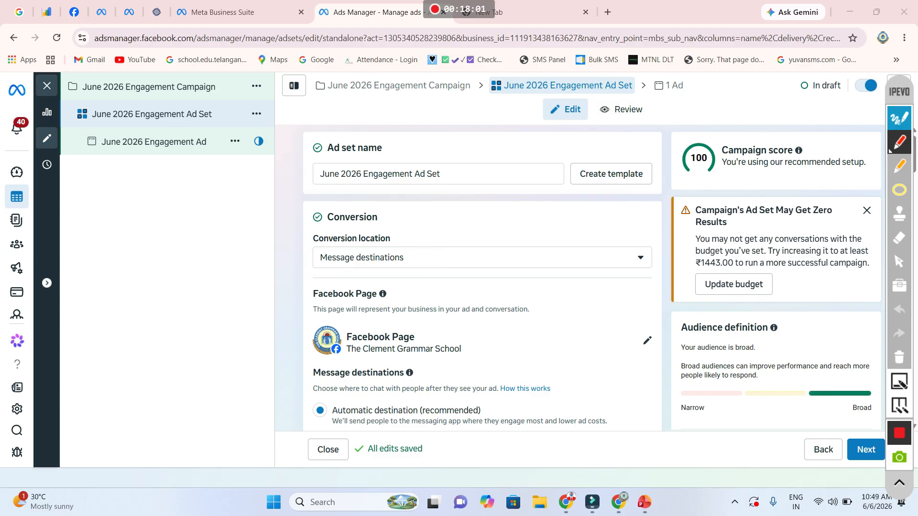
pyautogui.click(899, 261)
pyautogui.click(640, 258)
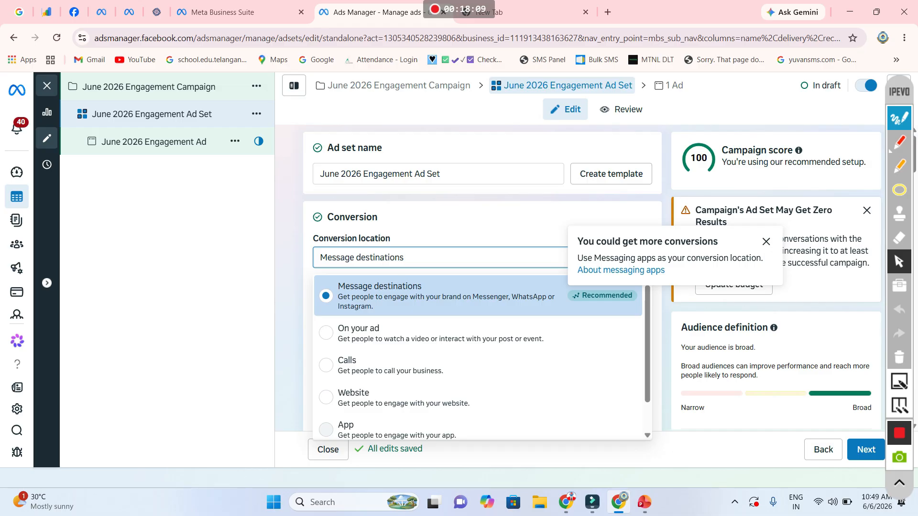
pyautogui.scroll(-1, 481, 397)
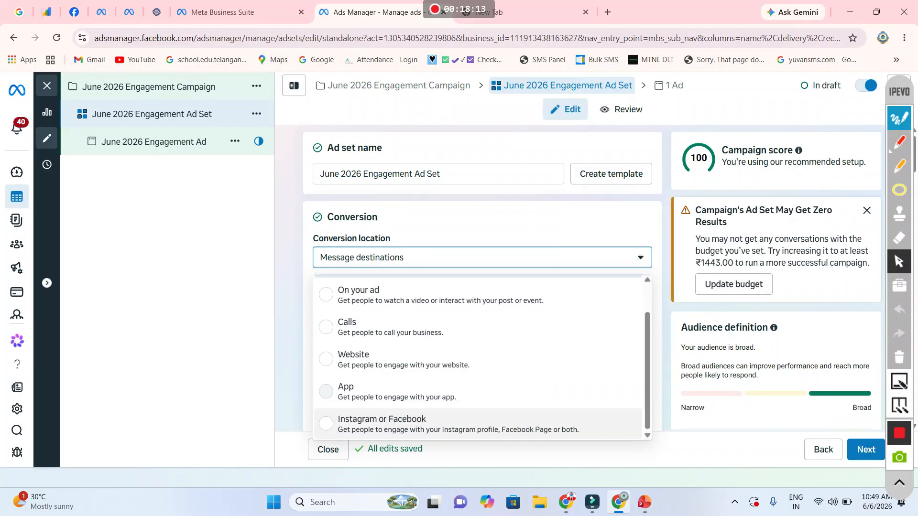
pyautogui.scroll(1, 478, 397)
pyautogui.click(478, 296)
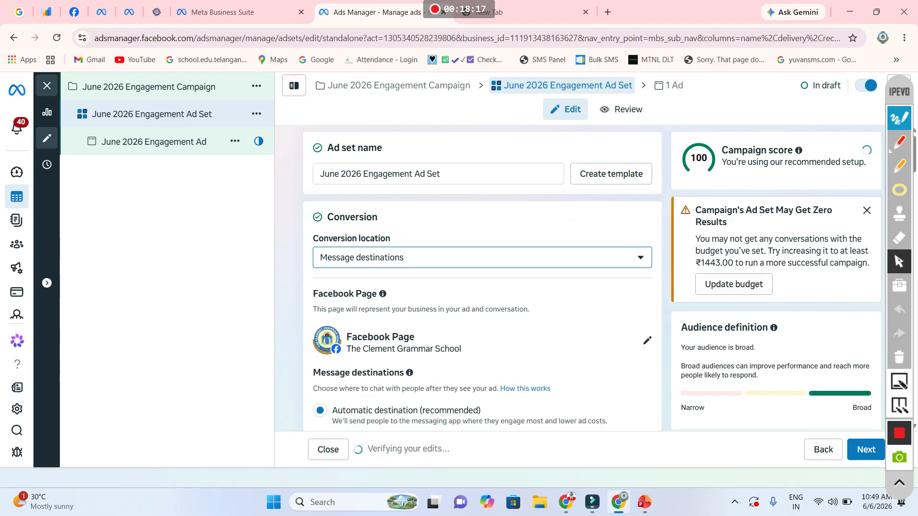
pyautogui.click(481, 257)
pyautogui.click(482, 258)
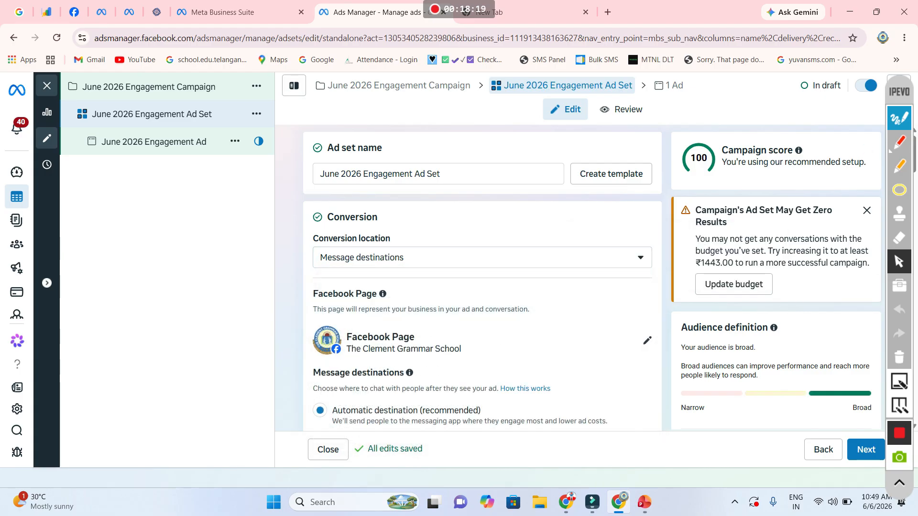
# Step: Select The Clement Grammar School as the Facebook Page representing the business in the ad set
pyautogui.scroll(-3, 482, 287)
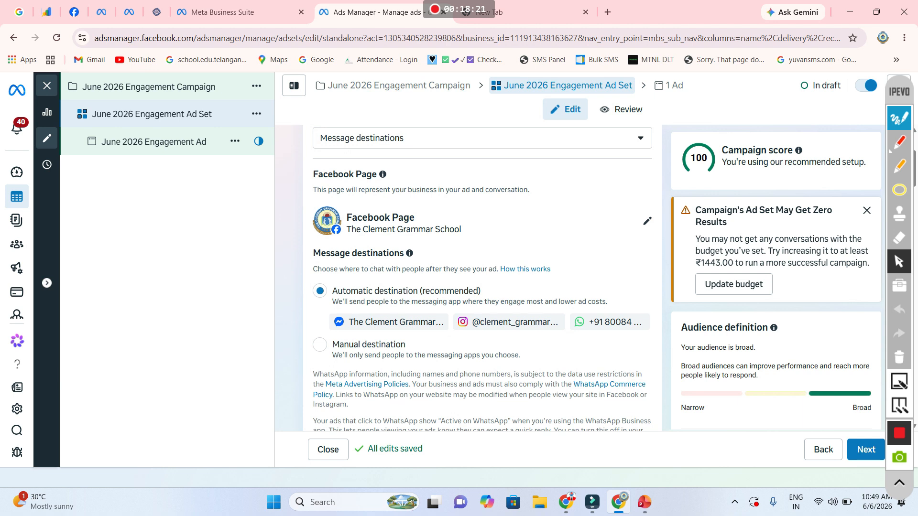
pyautogui.click(890, 148)
pyautogui.moveTo(303, 211)
pyautogui.mouseDown()
pyautogui.moveTo(428, 210)
pyautogui.moveTo(440, 252)
pyautogui.moveTo(300, 229)
pyautogui.moveTo(315, 204)
pyautogui.mouseUp()
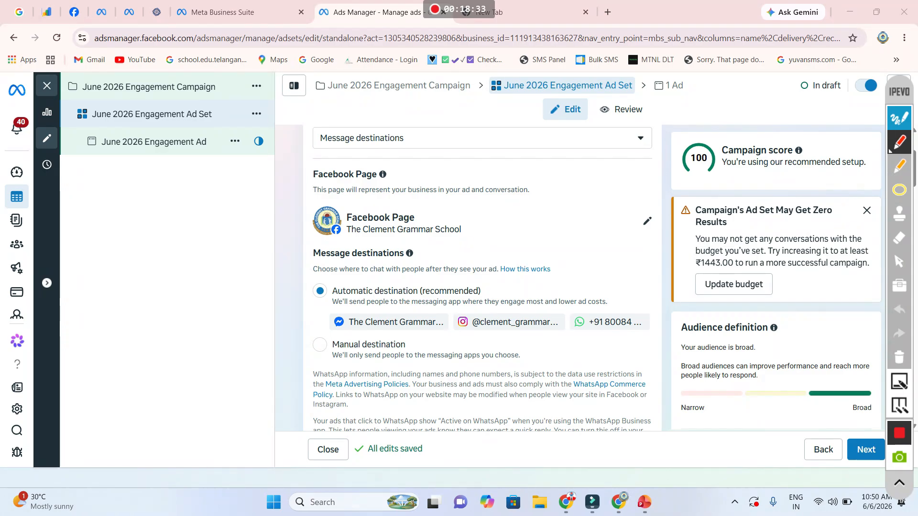
pyautogui.click(899, 261)
pyautogui.click(646, 221)
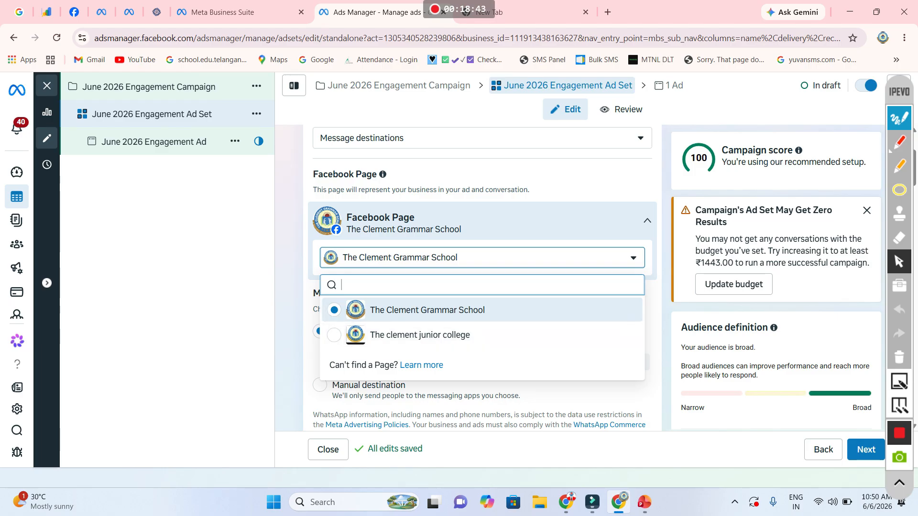
pyautogui.click(427, 310)
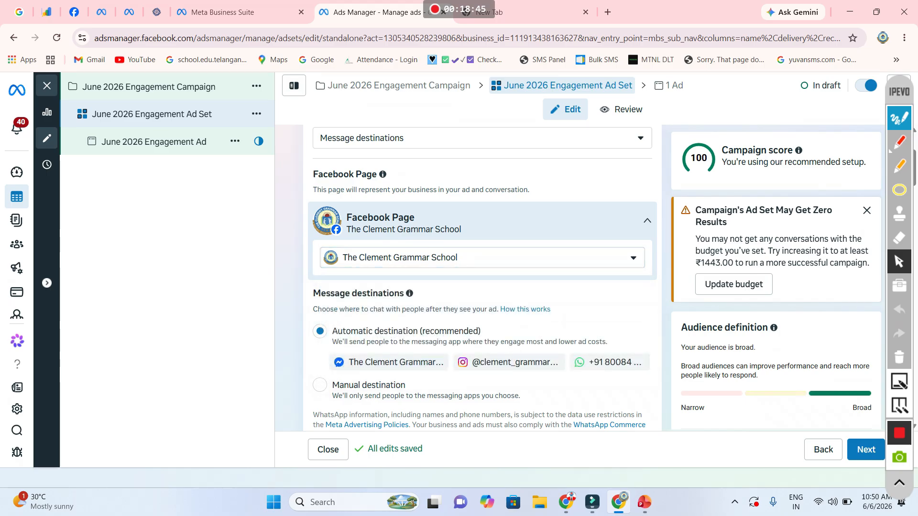
# Step: View the messaging apps offered under Manual destination and switch the message destinations back to Automatic destination
pyautogui.scroll(-3, 482, 277)
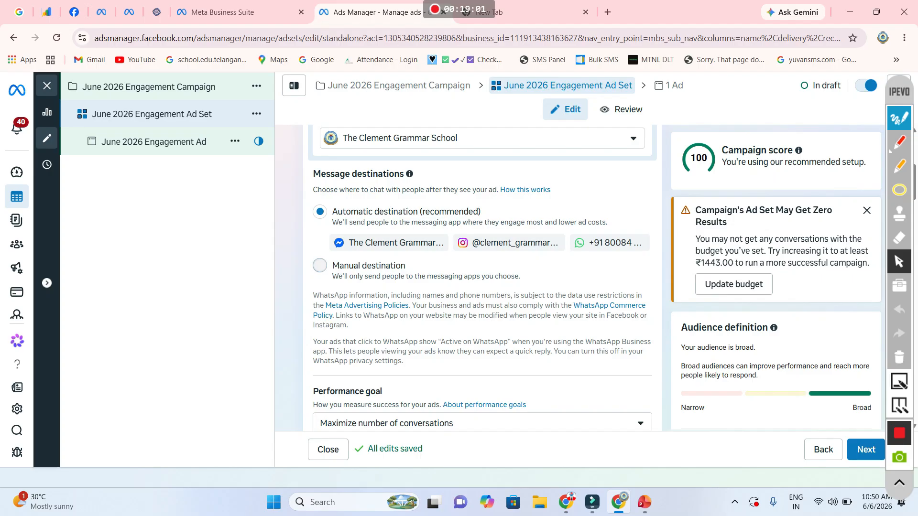
pyautogui.click(320, 265)
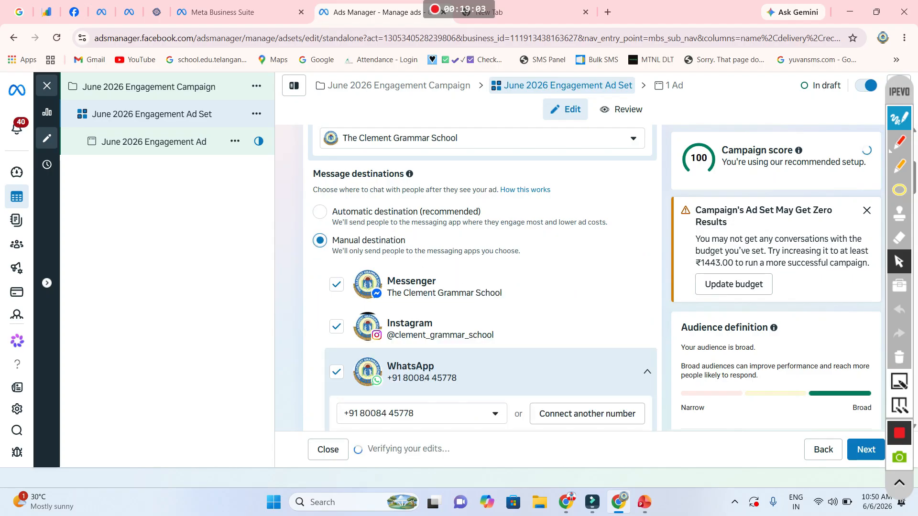
pyautogui.click(320, 212)
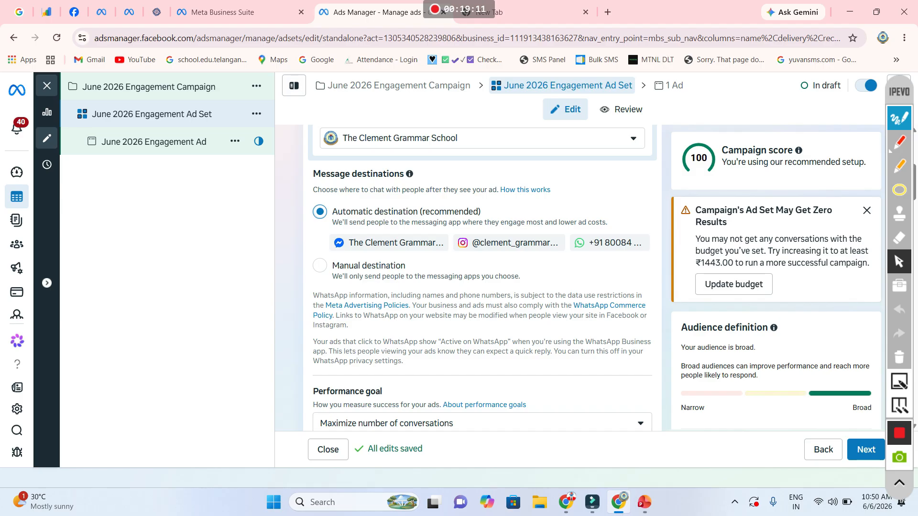
# Step: Switch the message destinations to Manual destination and deselect Messenger, keeping Instagram and WhatsApp selected
pyautogui.click(320, 265)
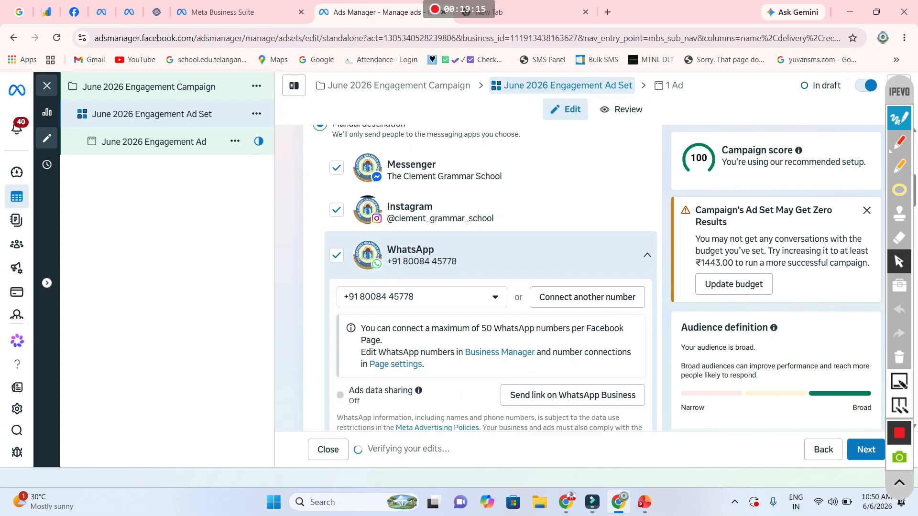
pyautogui.click(336, 225)
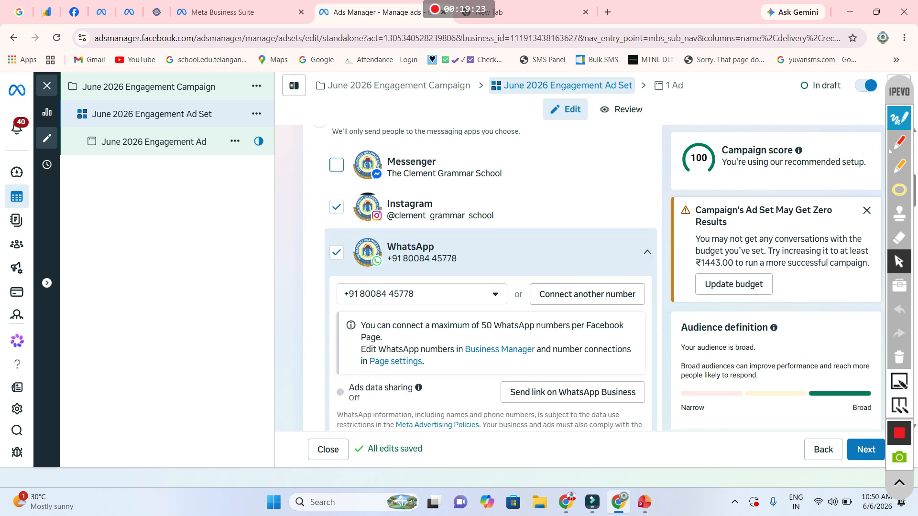
pyautogui.scroll(3, 490, 305)
pyautogui.scroll(1, 491, 306)
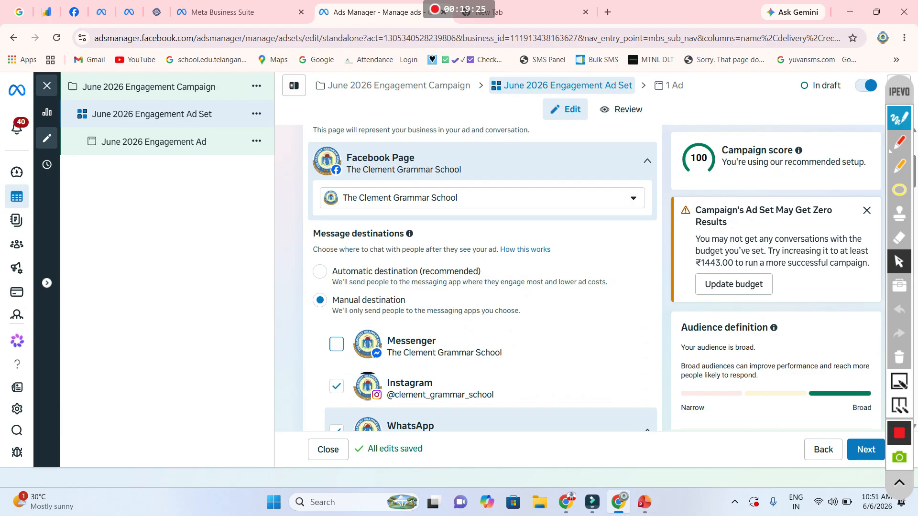
pyautogui.scroll(-2, 490, 306)
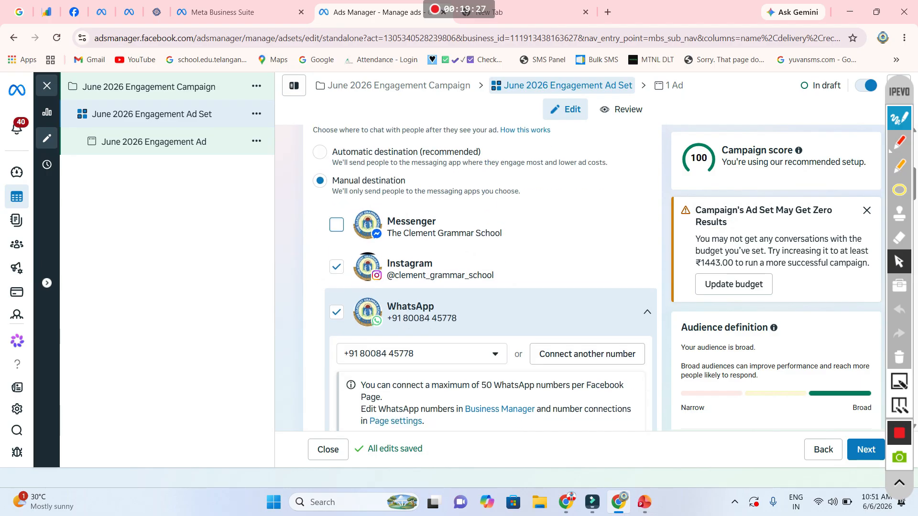
pyautogui.scroll(-2, 490, 306)
pyautogui.scroll(1, 491, 305)
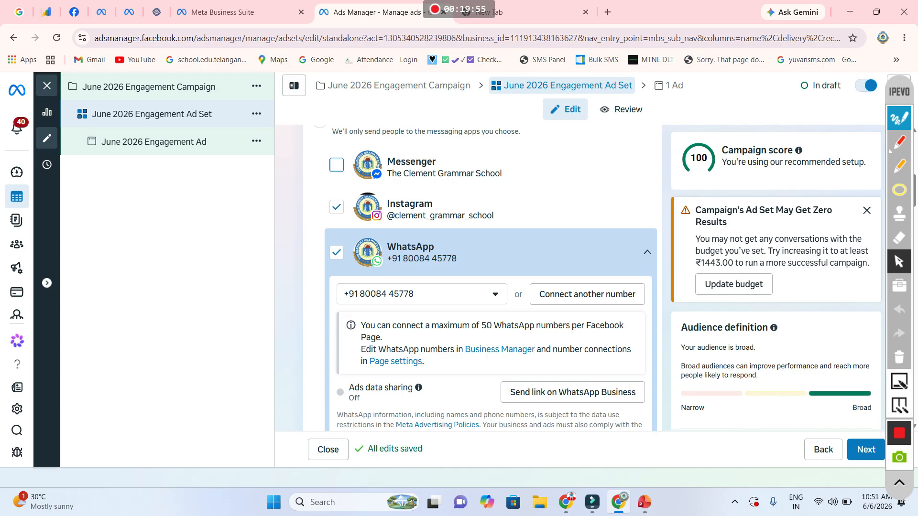
# Step: Choose Maximize number of conversations as the ad set's performance goal
pyautogui.scroll(-6, 480, 277)
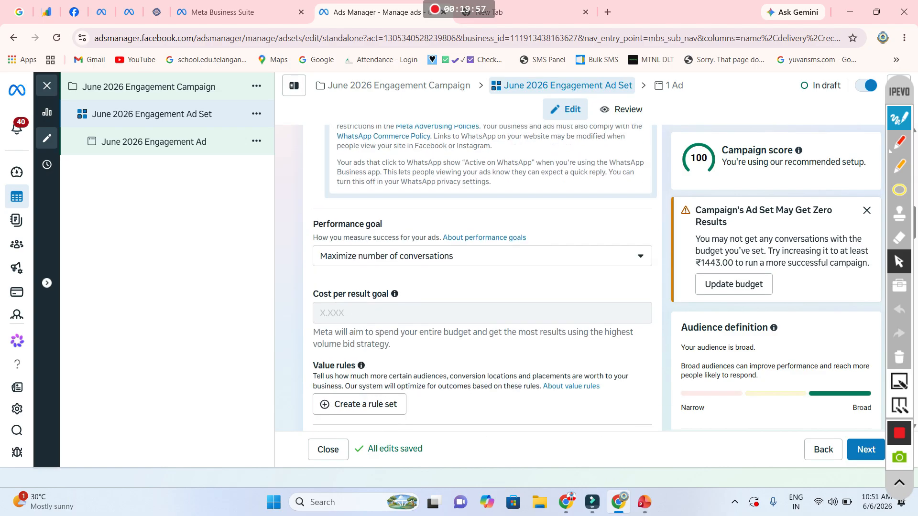
pyautogui.scroll(-1, 481, 277)
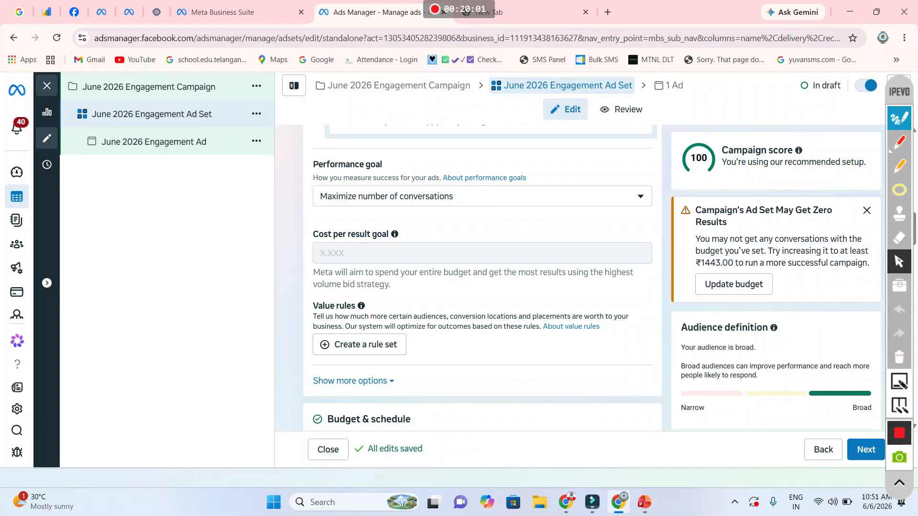
pyautogui.click(482, 197)
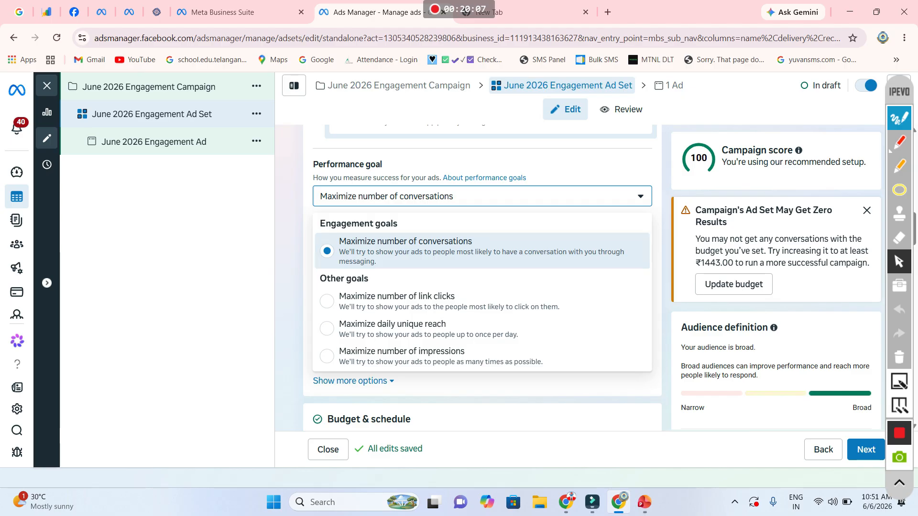
pyautogui.click(482, 251)
# Step: Try enabling an end date in the ad set's schedule and switch it off again
pyautogui.scroll(-1, 481, 277)
pyautogui.scroll(-3, 481, 278)
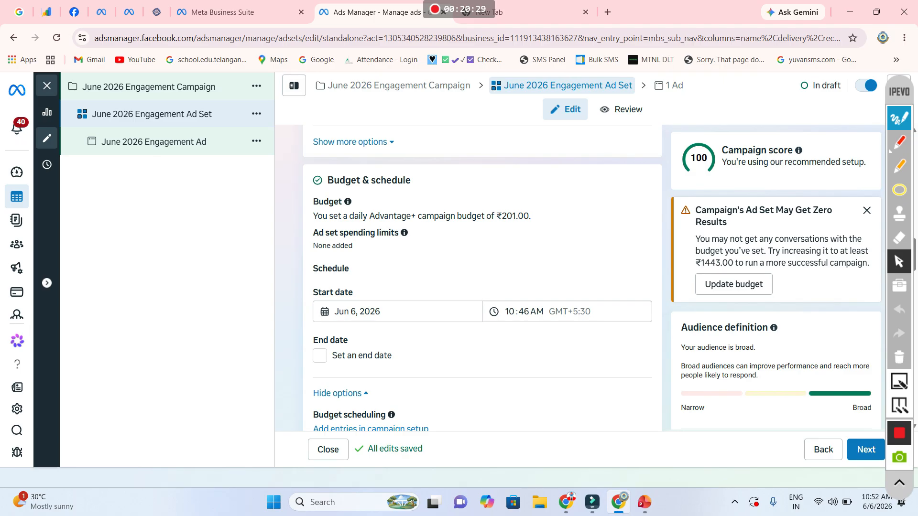
pyautogui.click(320, 355)
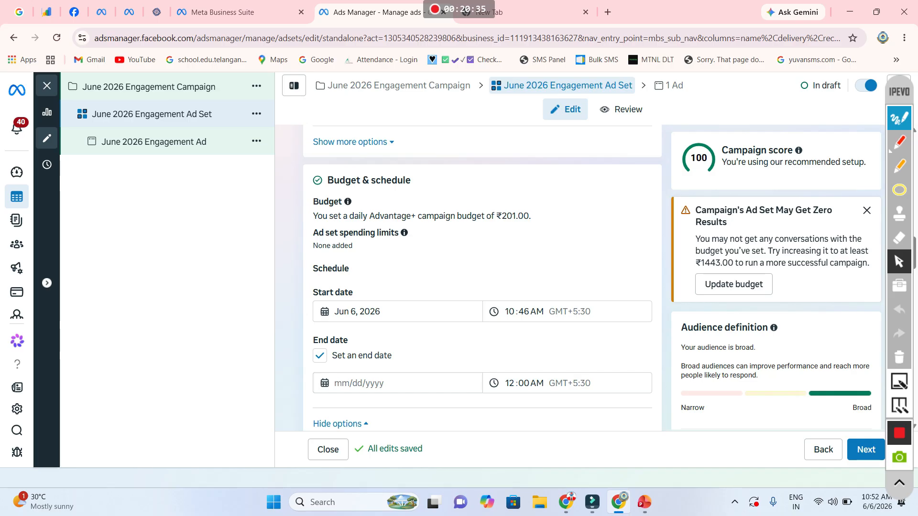
pyautogui.click(320, 355)
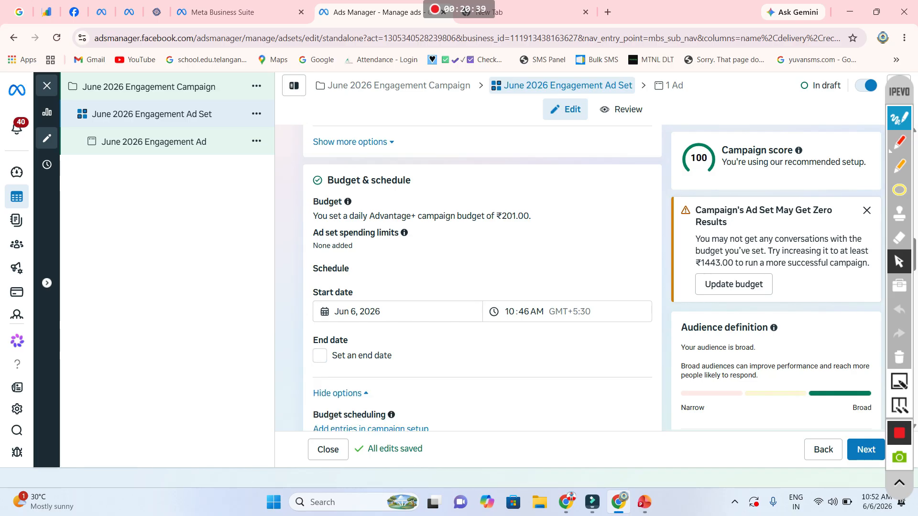
# Step: Edit the audience locations, search for "zeba bagh" and include Zeba Bagh House Owners Welfare Association
pyautogui.scroll(-3, 482, 277)
pyautogui.scroll(-4, 481, 277)
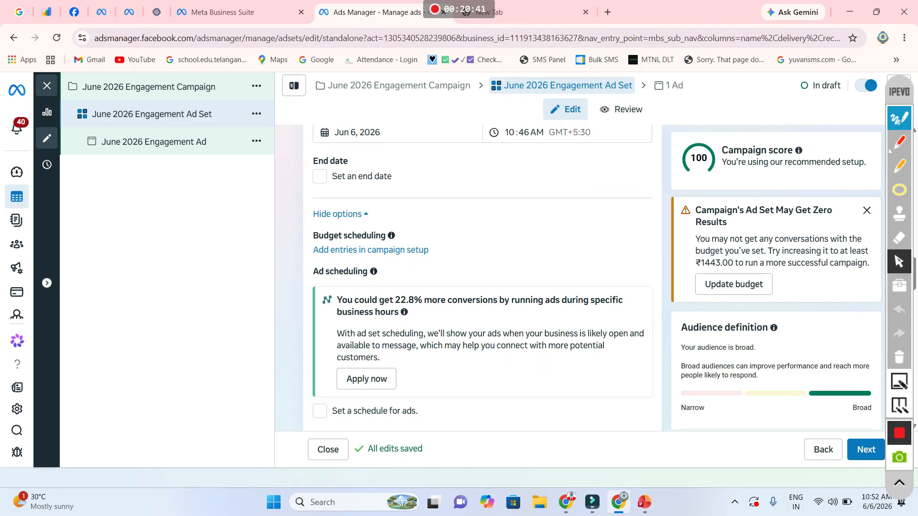
pyautogui.scroll(-2, 482, 278)
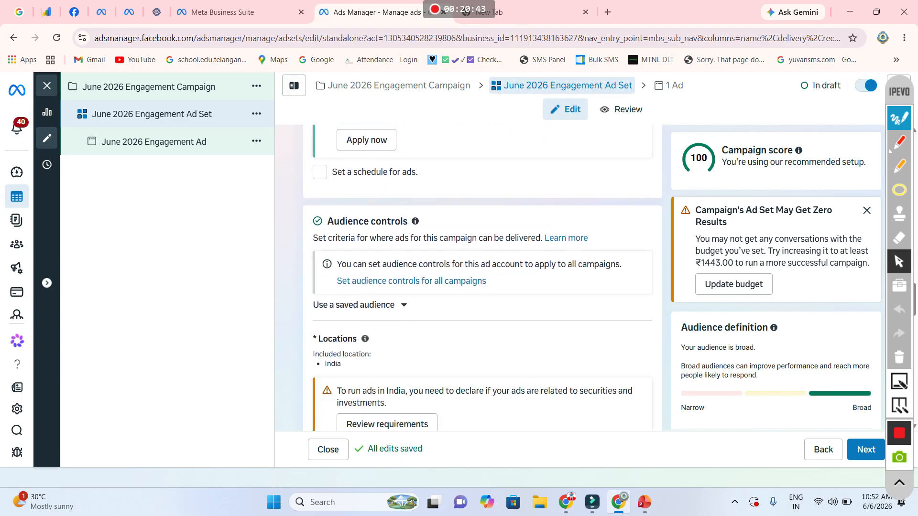
pyautogui.scroll(-1, 481, 287)
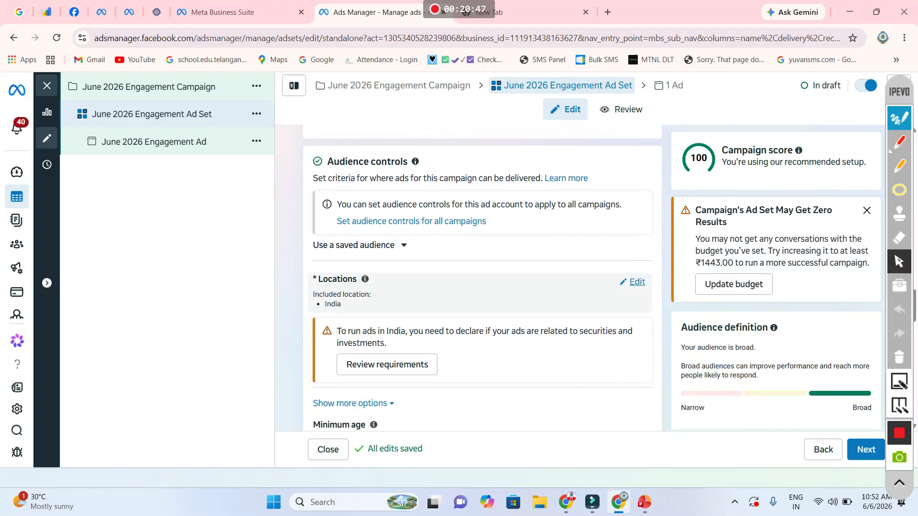
pyautogui.click(633, 281)
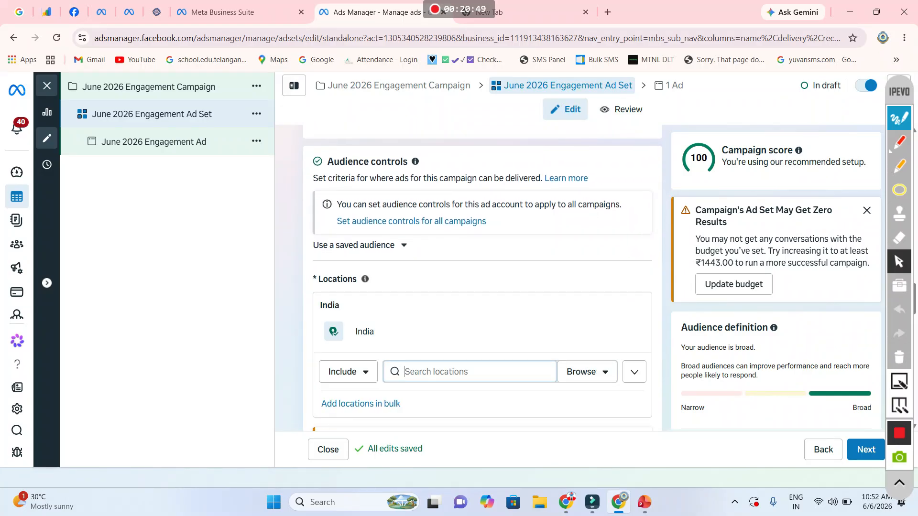
pyautogui.click(469, 372)
pyautogui.scroll(-2, 470, 372)
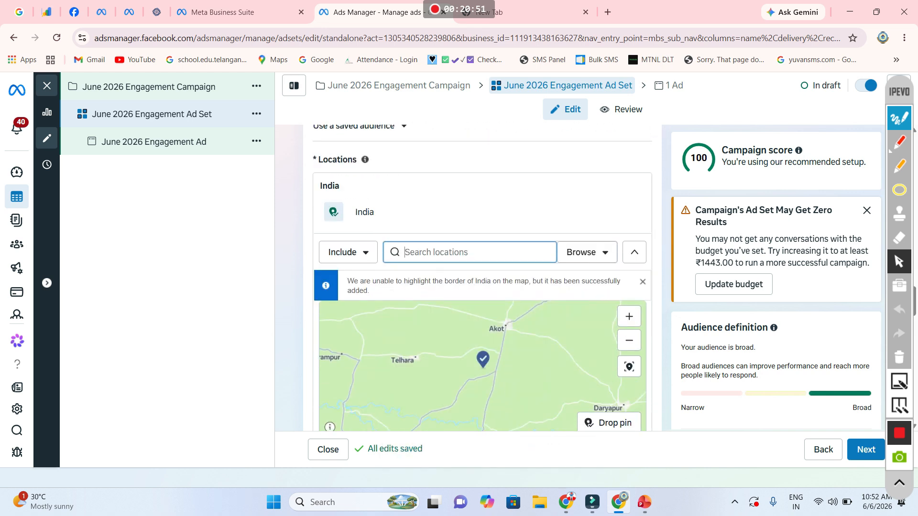
pyautogui.write('zeba bagh')
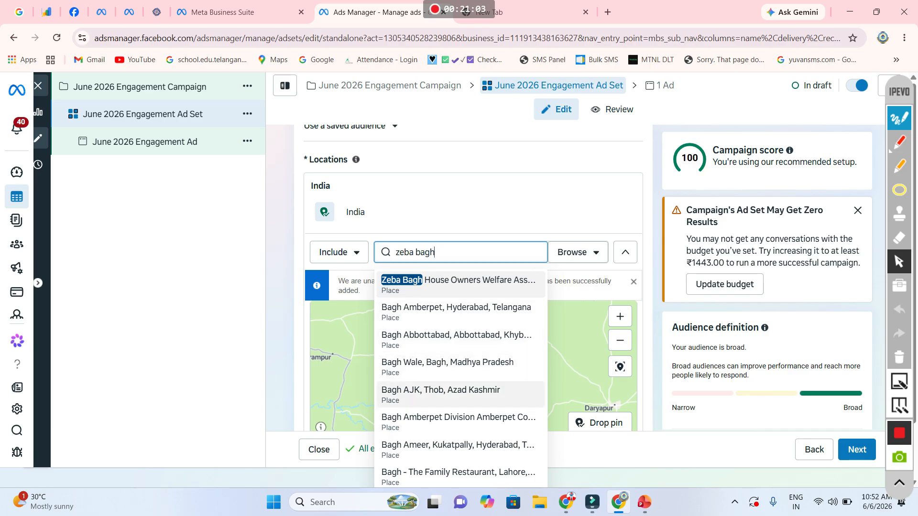
pyautogui.scroll(-1, 458, 390)
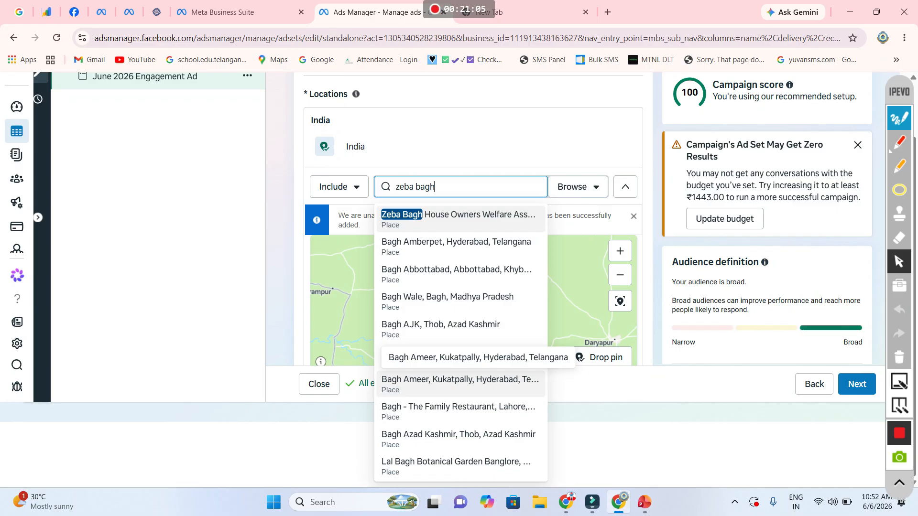
pyautogui.scroll(1, 459, 375)
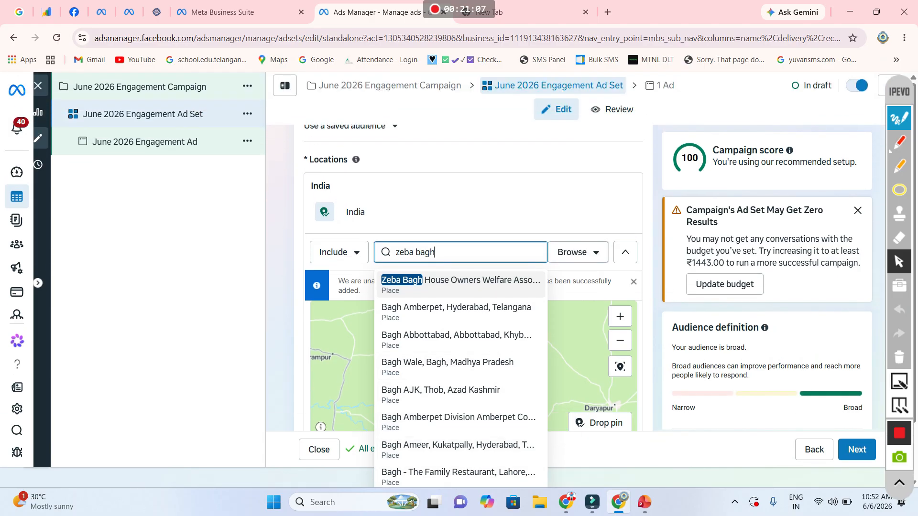
pyautogui.click(460, 285)
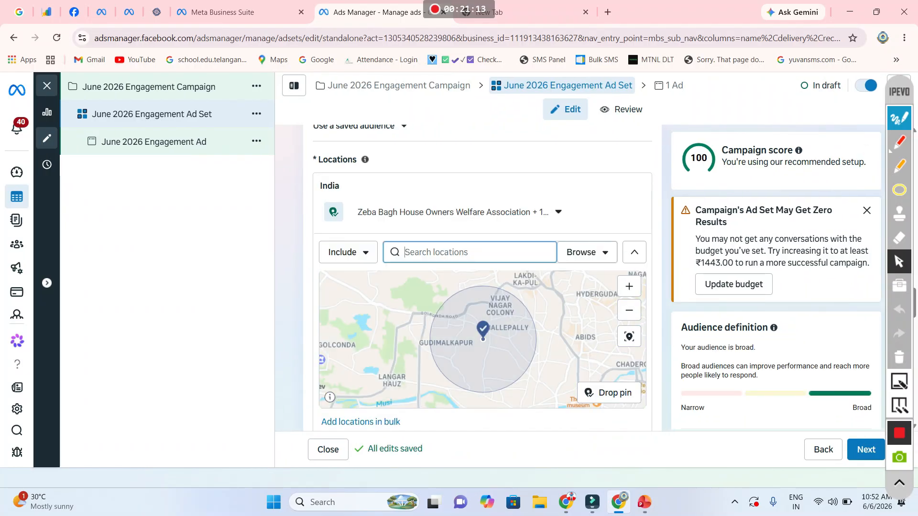
# Step: Check the radius setting of the Zeba Bagh location and its coverage area on the map
pyautogui.click(557, 211)
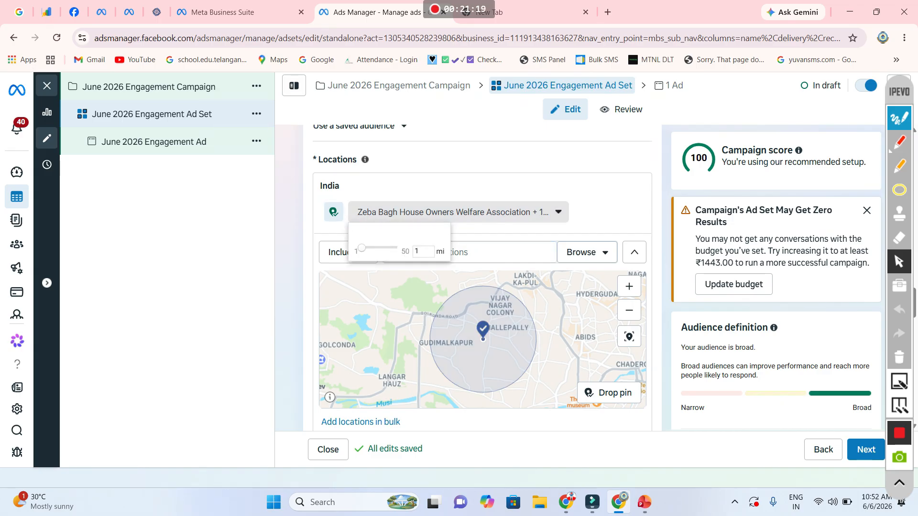
pyautogui.press('Escape')
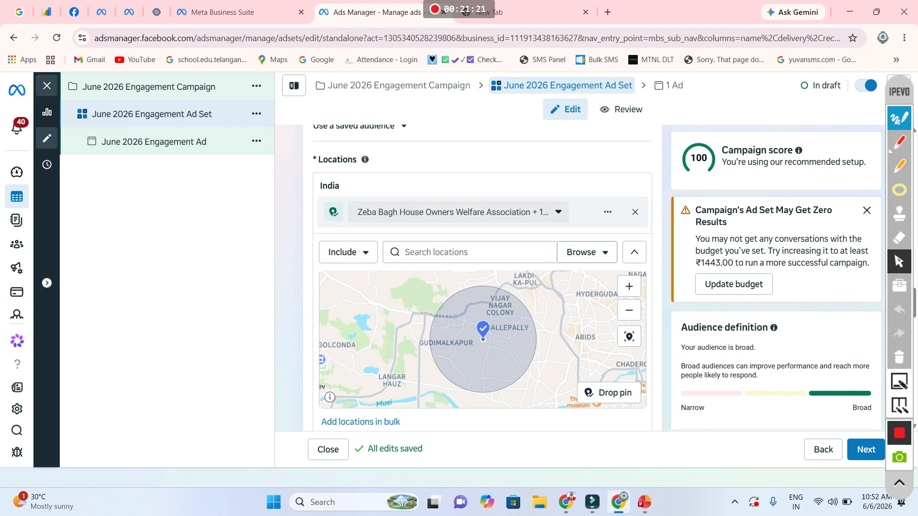
pyautogui.scroll(-4, 481, 277)
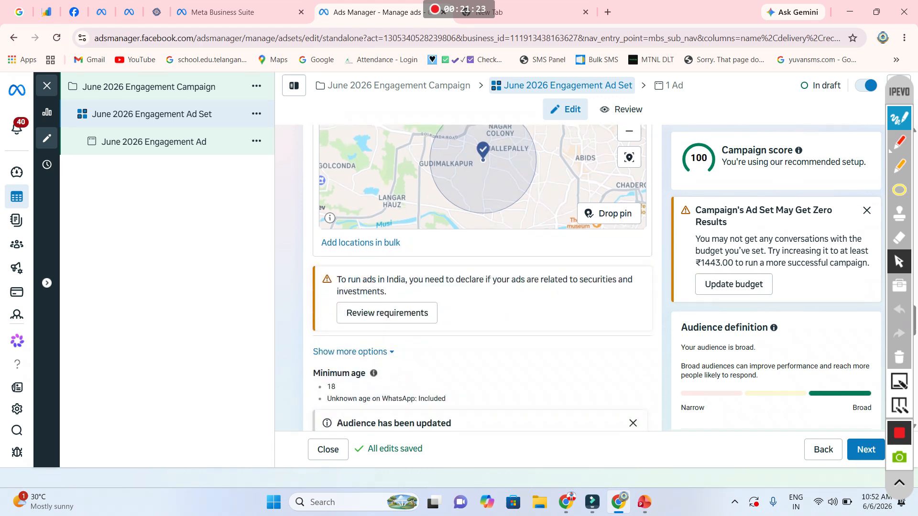
pyautogui.scroll(4, 482, 277)
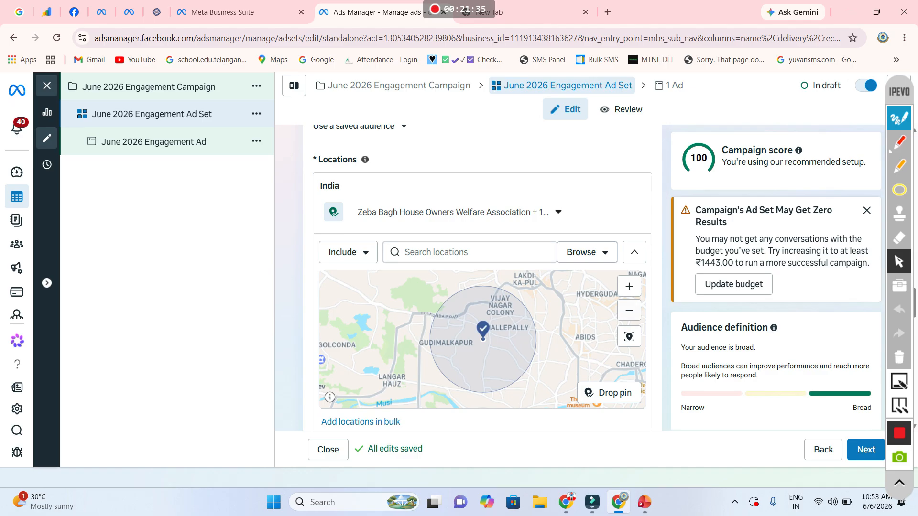
pyautogui.scroll(-1, 593, 291)
pyautogui.scroll(-1, 655, 301)
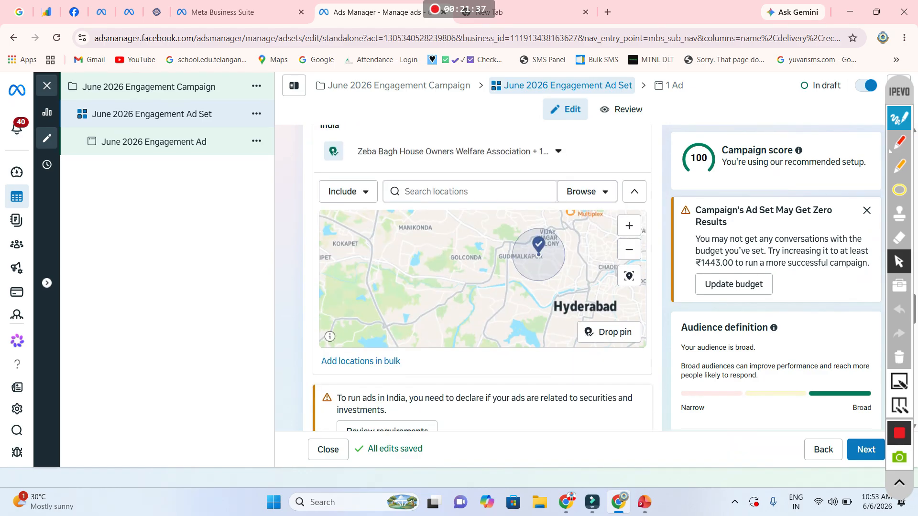
# Step: Edit the audience languages and add Hindi and Urdu
pyautogui.scroll(-5, 482, 277)
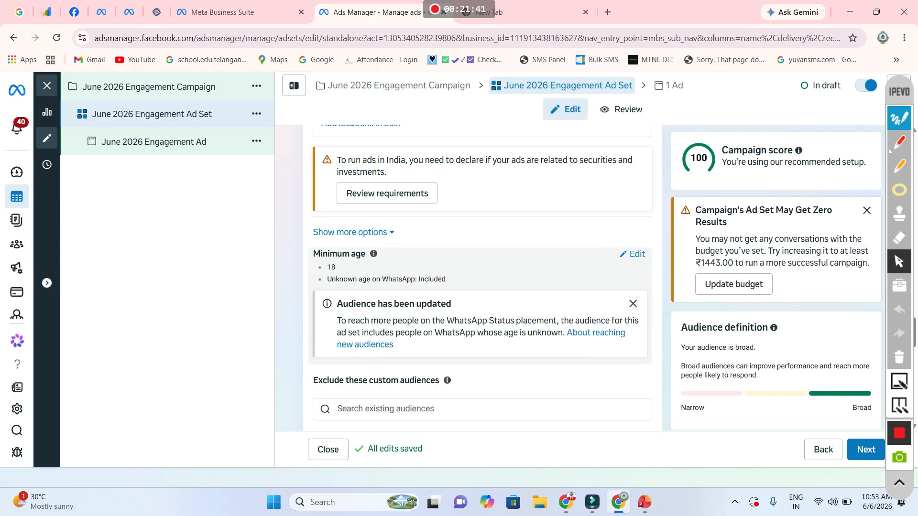
pyautogui.scroll(-2, 482, 282)
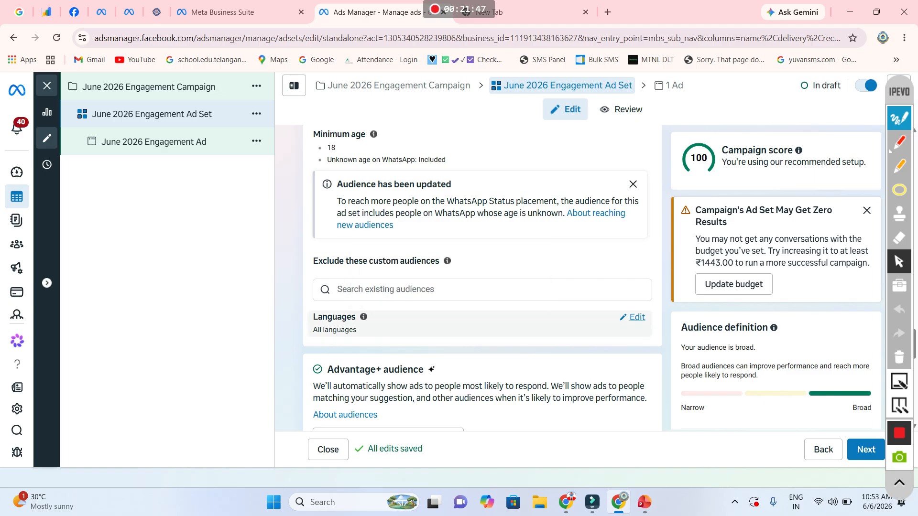
pyautogui.click(633, 318)
pyautogui.scroll(-2, 482, 277)
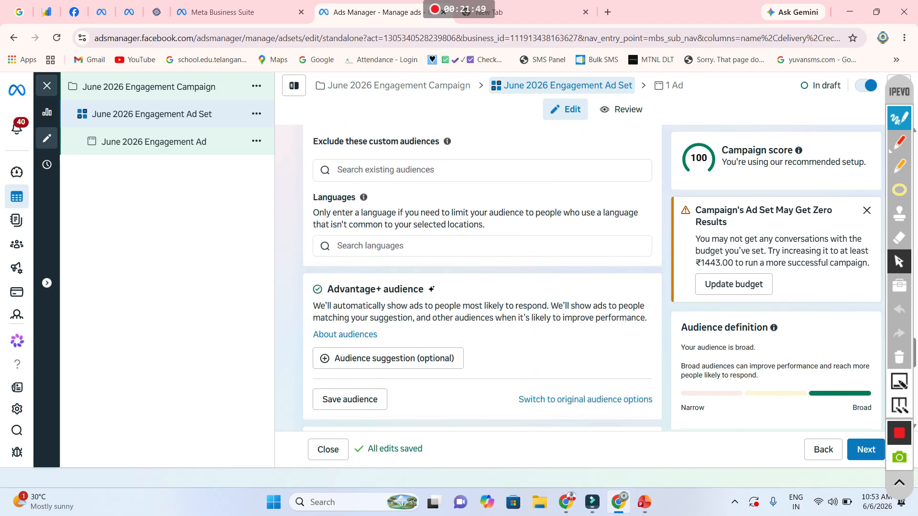
pyautogui.click(482, 246)
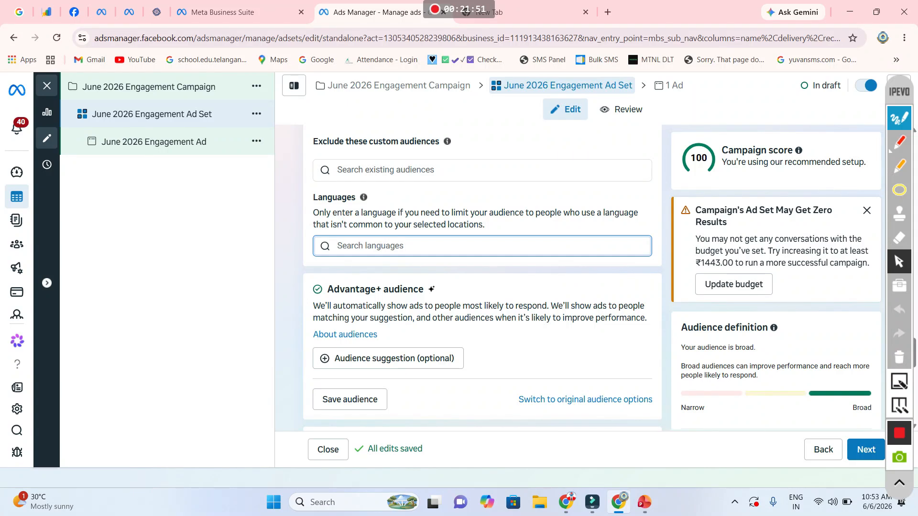
pyautogui.write('hindi')
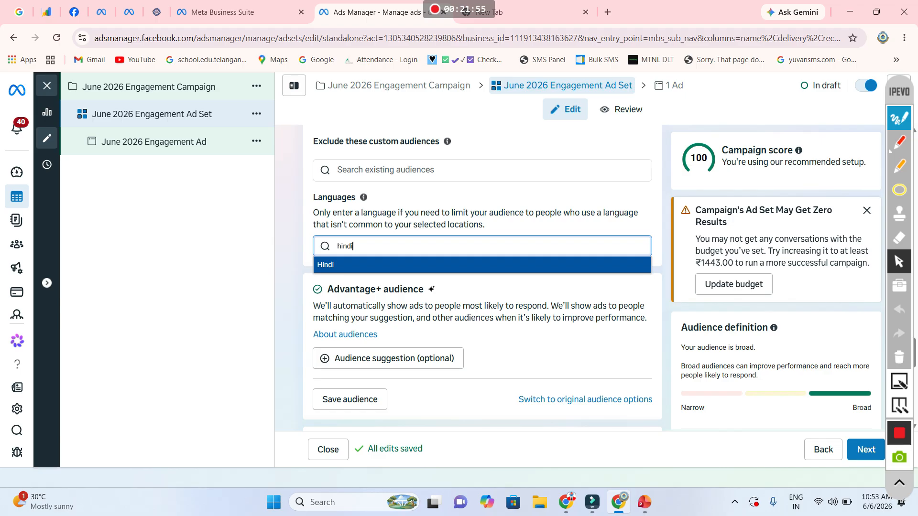
pyautogui.press('Return')
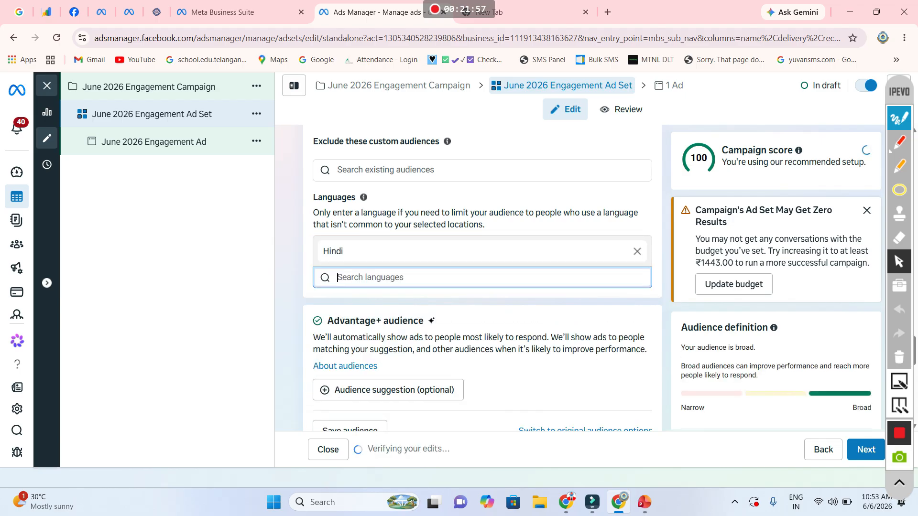
pyautogui.write('urdu')
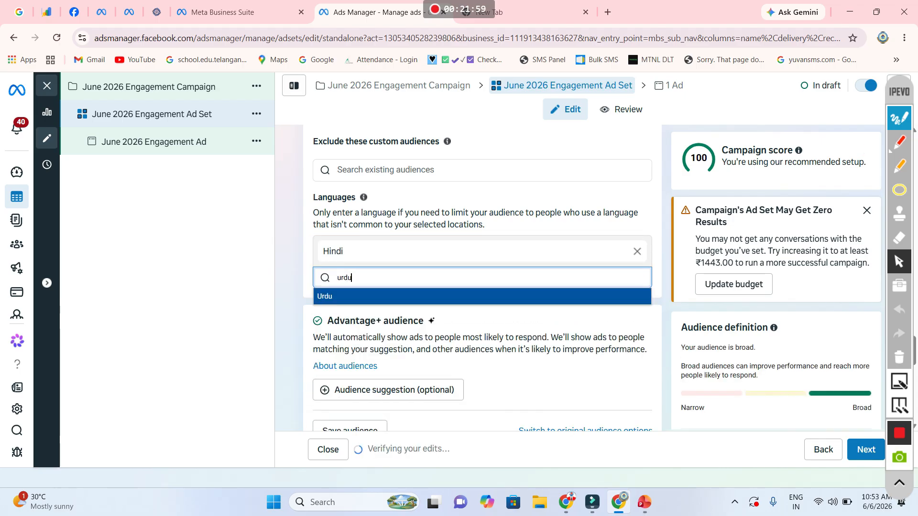
pyautogui.press('Return')
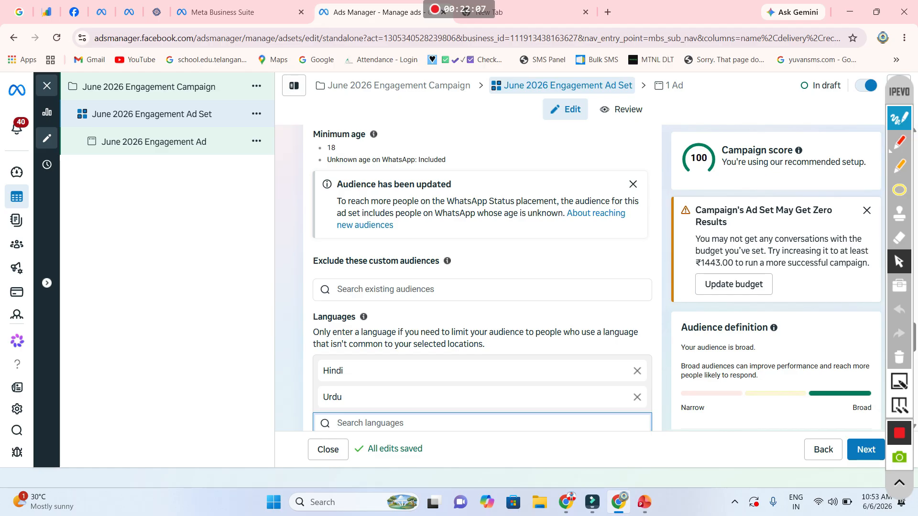
pyautogui.scroll(-1, 482, 277)
pyautogui.scroll(4, 482, 277)
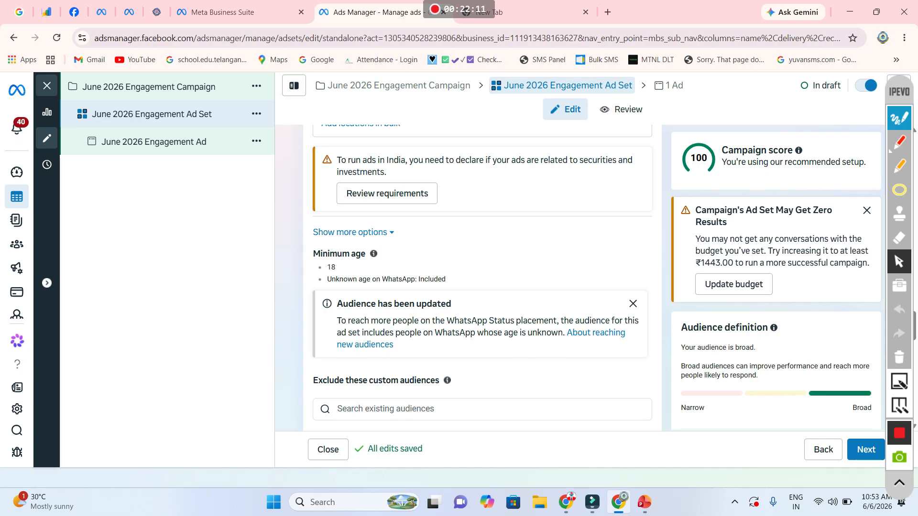
pyautogui.scroll(-1, 482, 277)
pyautogui.scroll(-2, 482, 277)
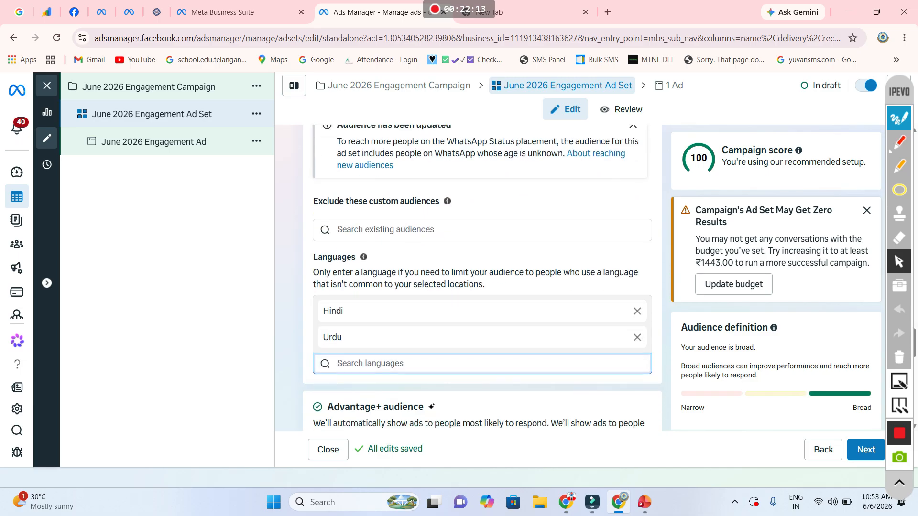
# Step: Examine the ad set's Advantage+ audience, policy requirements and placements, expanding the additional placement options to read the brand safety settings
pyautogui.scroll(-4, 482, 277)
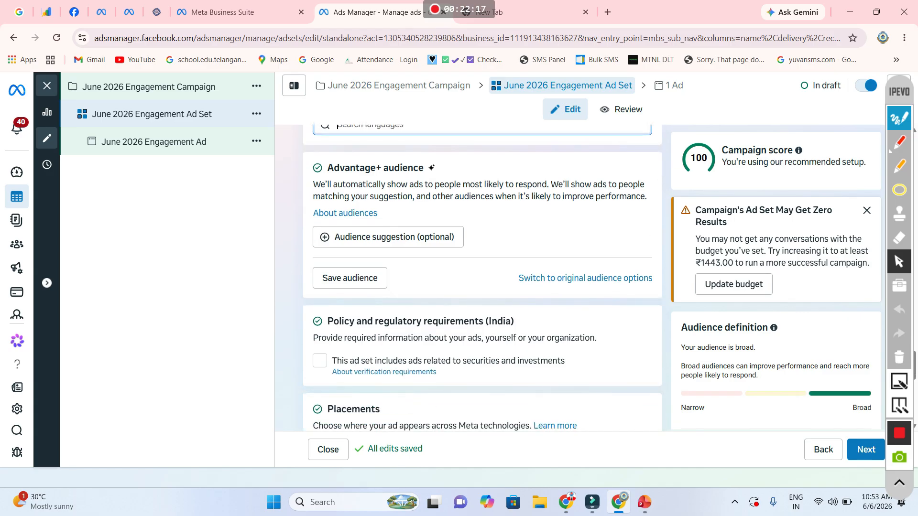
pyautogui.scroll(-1, 482, 277)
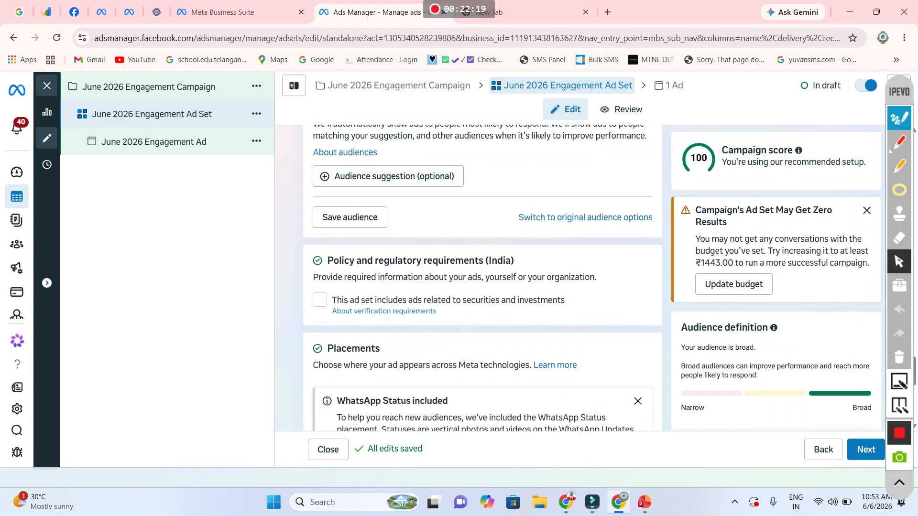
pyautogui.scroll(-1, 481, 278)
pyautogui.scroll(2, 482, 277)
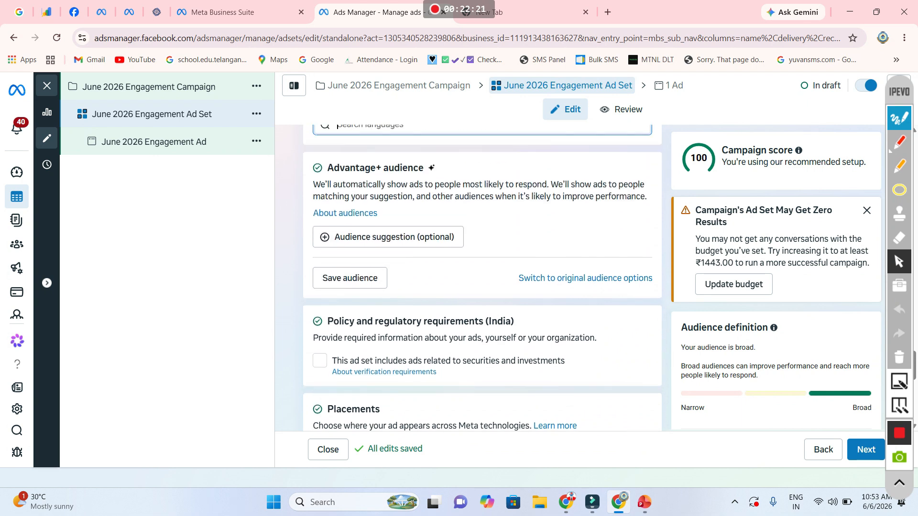
pyautogui.scroll(-2, 482, 277)
pyautogui.scroll(1, 482, 277)
pyautogui.scroll(1, 482, 277)
pyautogui.scroll(-4, 482, 277)
pyautogui.scroll(-3, 525, 322)
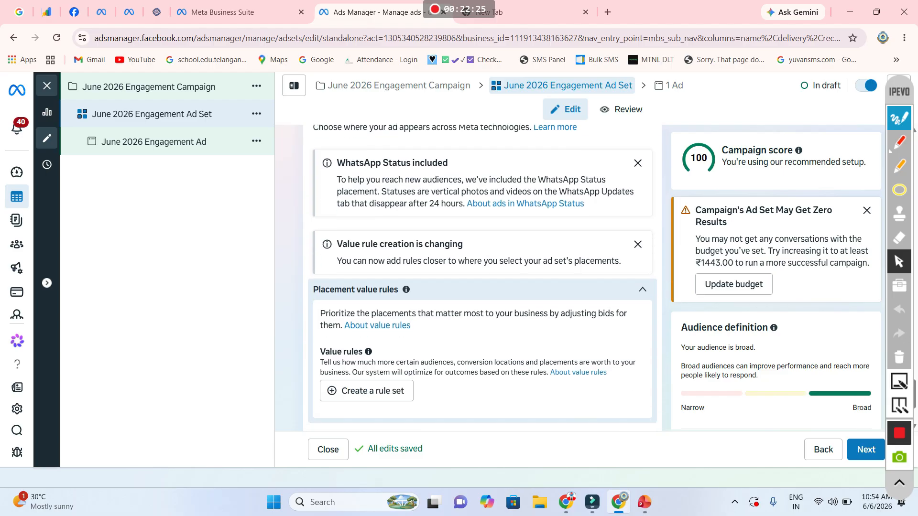
pyautogui.scroll(4, 526, 321)
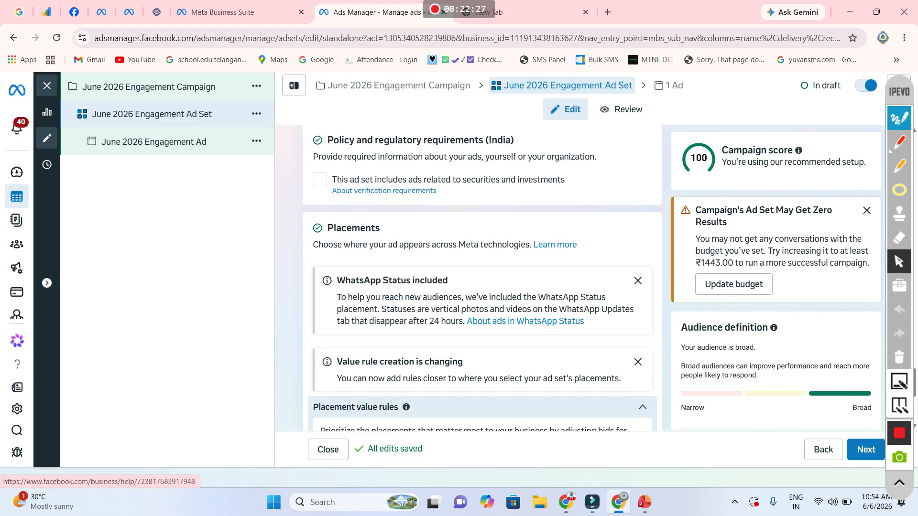
pyautogui.scroll(1, 482, 277)
pyautogui.scroll(-5, 482, 277)
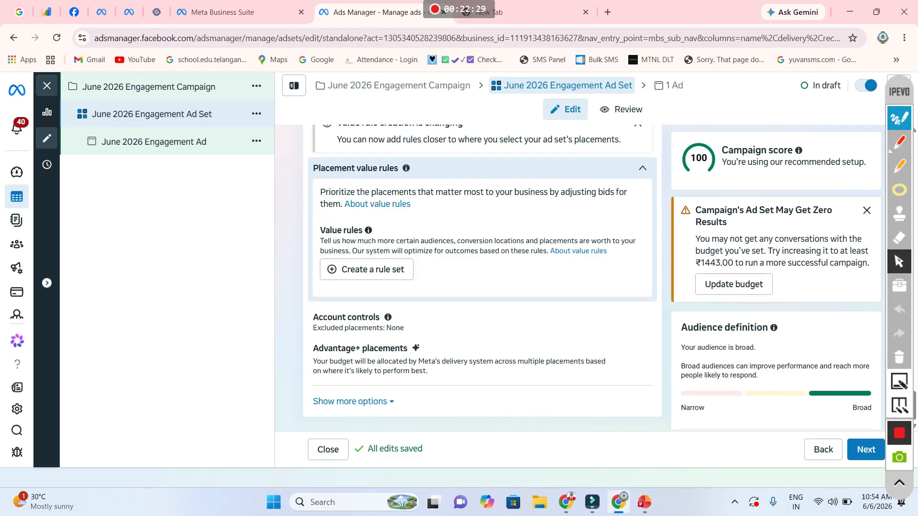
pyautogui.click(350, 401)
pyautogui.scroll(-6, 350, 401)
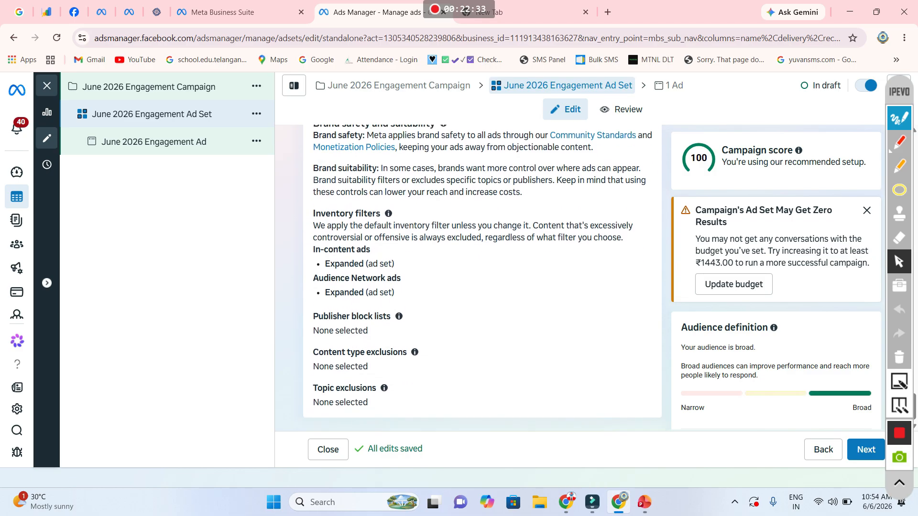
# Step: Expand the optional audience suggestion in Advantage+ audience and set the minimum suggested age to 24
pyautogui.scroll(11, 482, 277)
pyautogui.scroll(3, 388, 355)
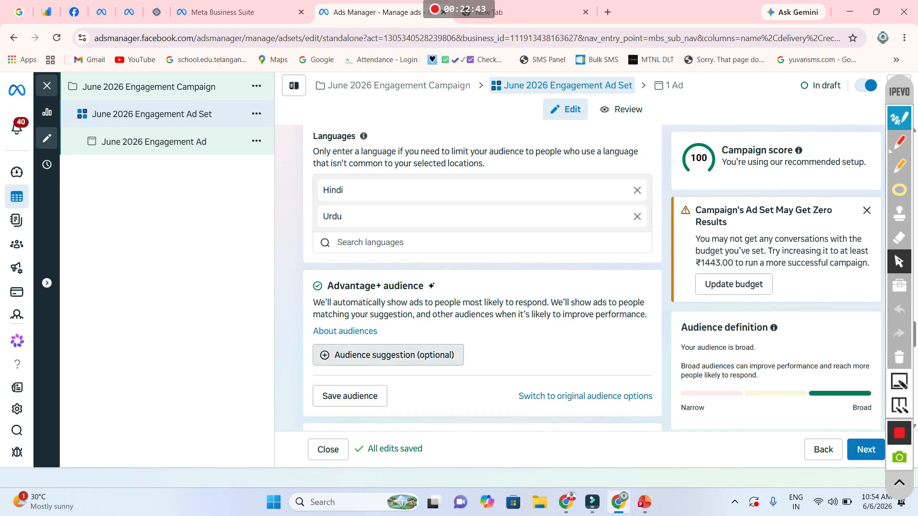
pyautogui.scroll(5, 387, 355)
pyautogui.scroll(-6, 387, 355)
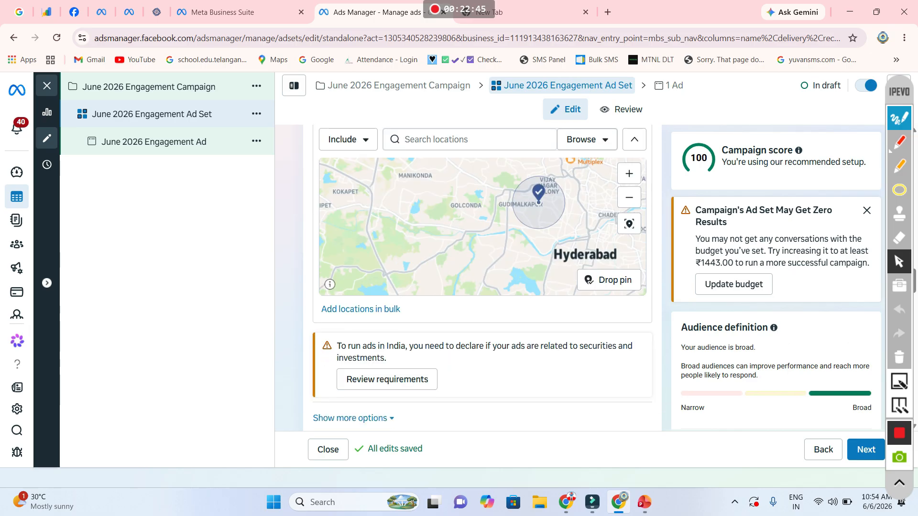
pyautogui.scroll(-5, 482, 277)
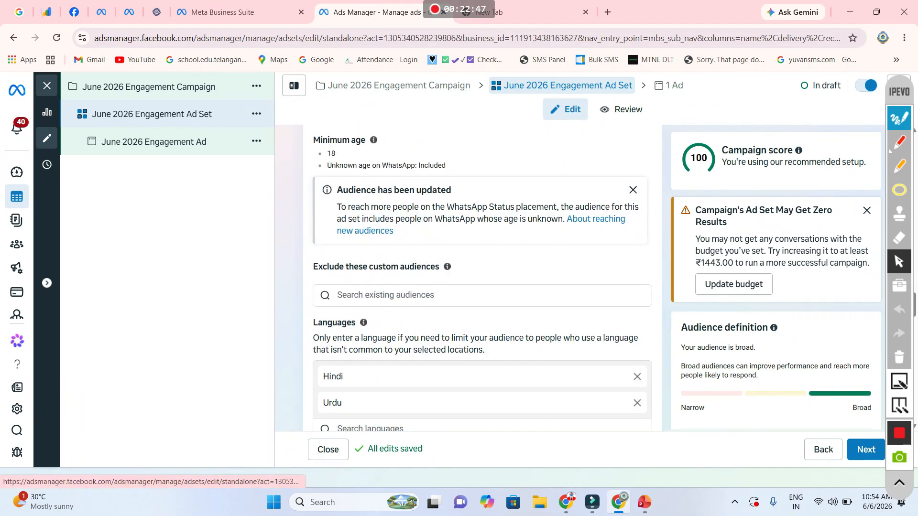
pyautogui.scroll(-3, 482, 277)
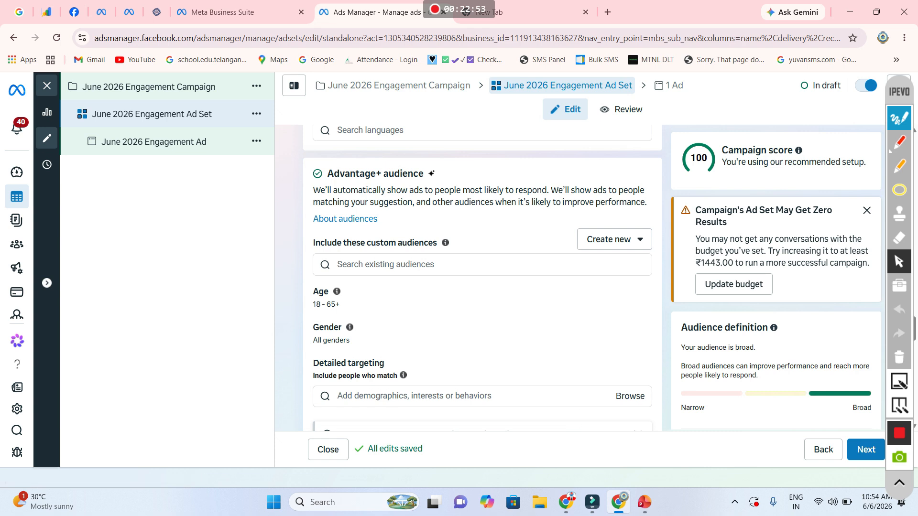
pyautogui.scroll(-1, 482, 277)
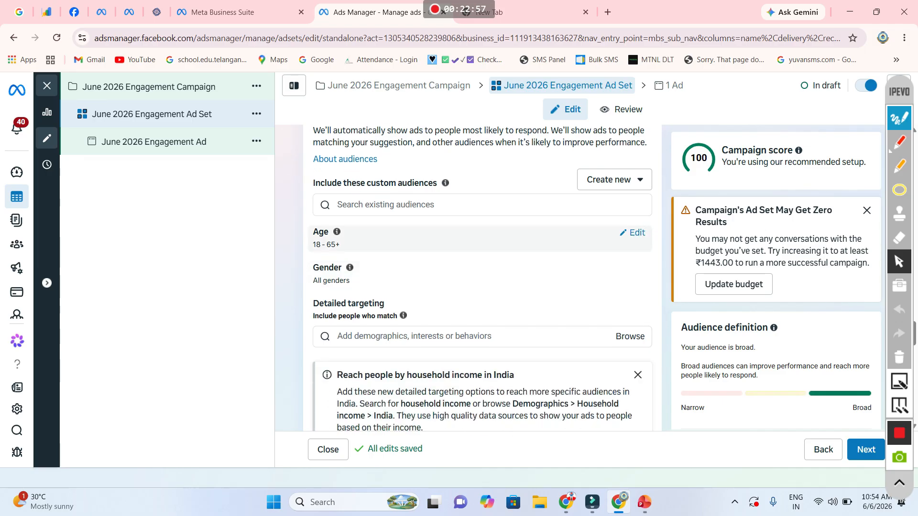
pyautogui.click(636, 233)
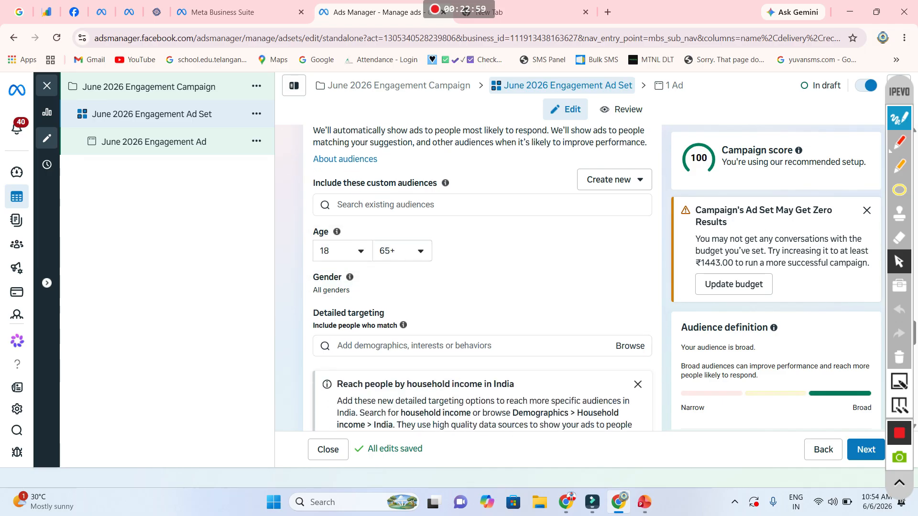
pyautogui.click(353, 251)
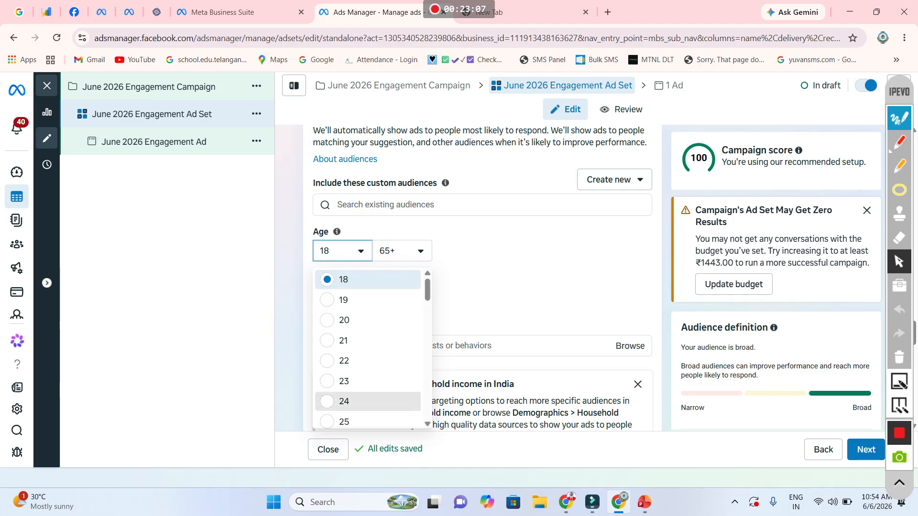
pyautogui.click(367, 401)
# Step: Set the maximum age in the Advantage+ audience suggestion to 50
pyautogui.scroll(5, 367, 401)
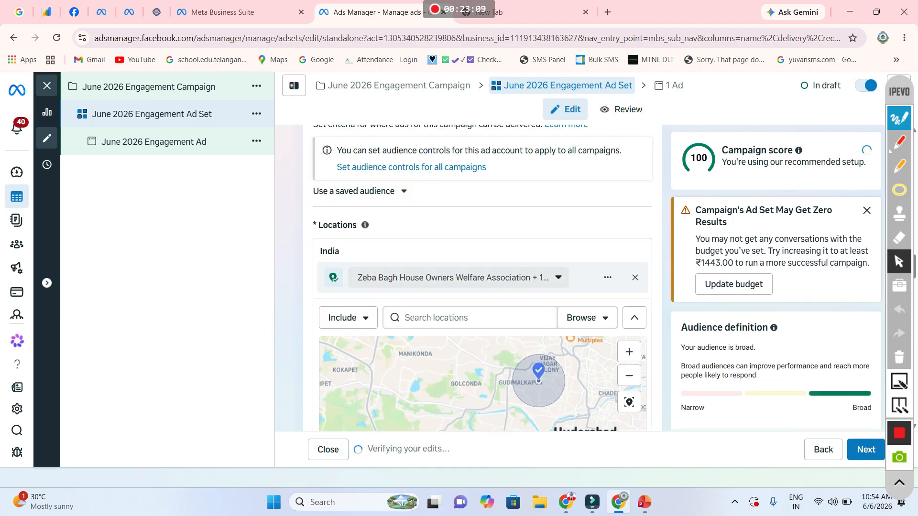
pyautogui.scroll(-3, 482, 277)
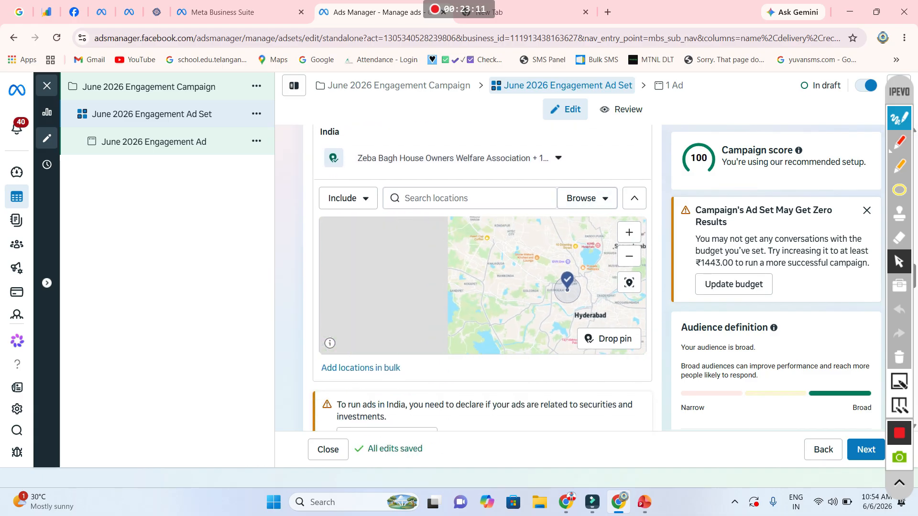
pyautogui.scroll(-4, 482, 277)
pyautogui.scroll(-8, 481, 277)
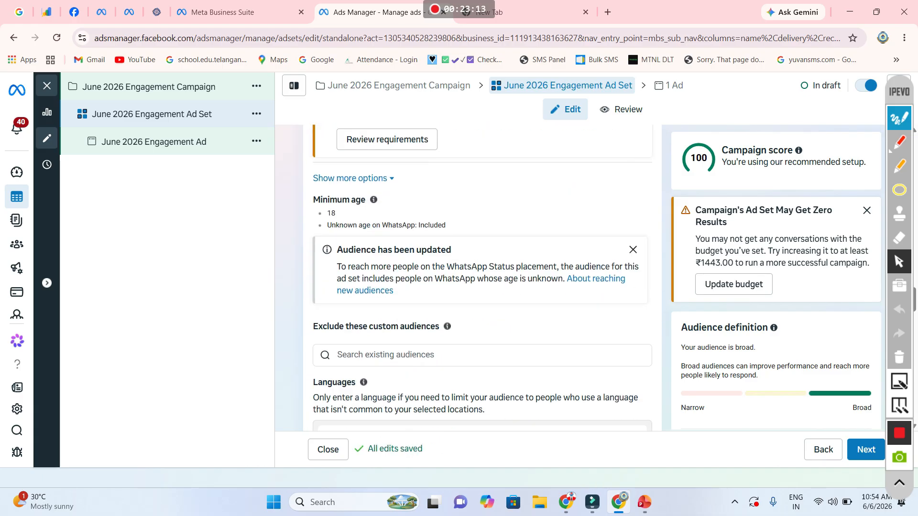
pyautogui.scroll(-4, 482, 277)
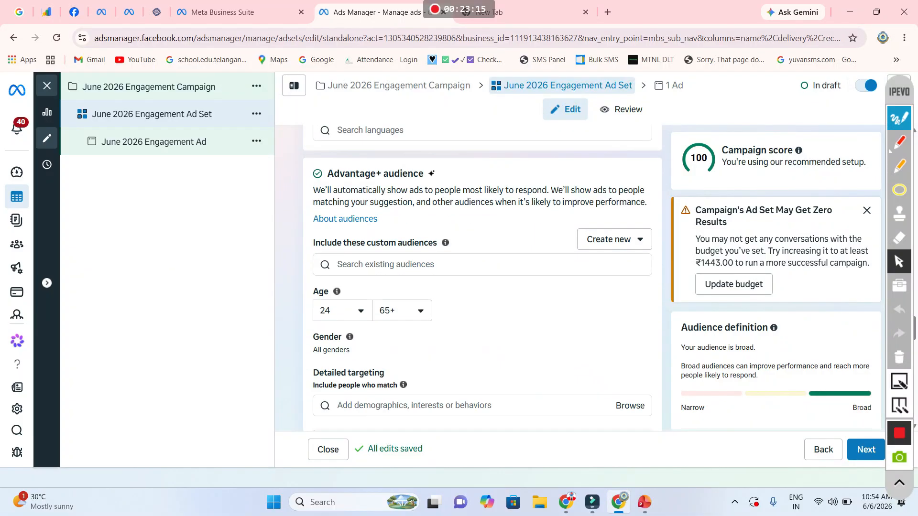
pyautogui.click(401, 310)
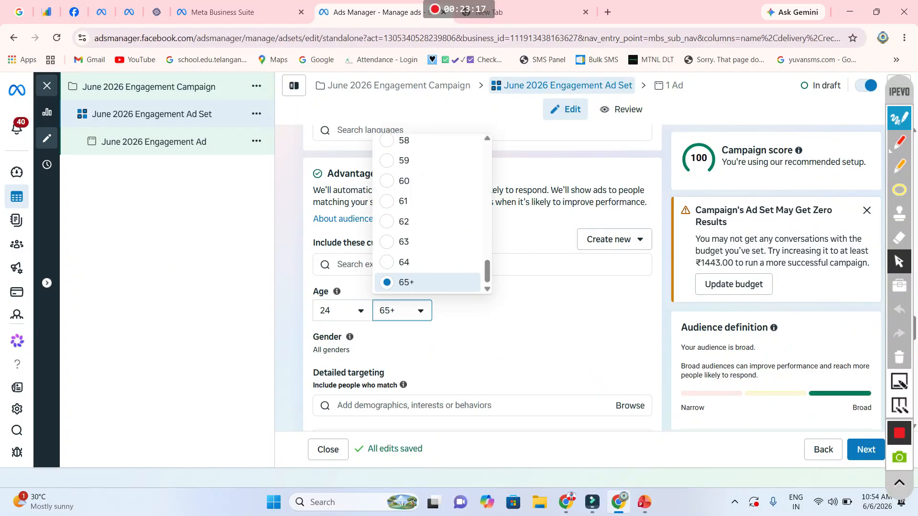
pyautogui.scroll(3, 428, 213)
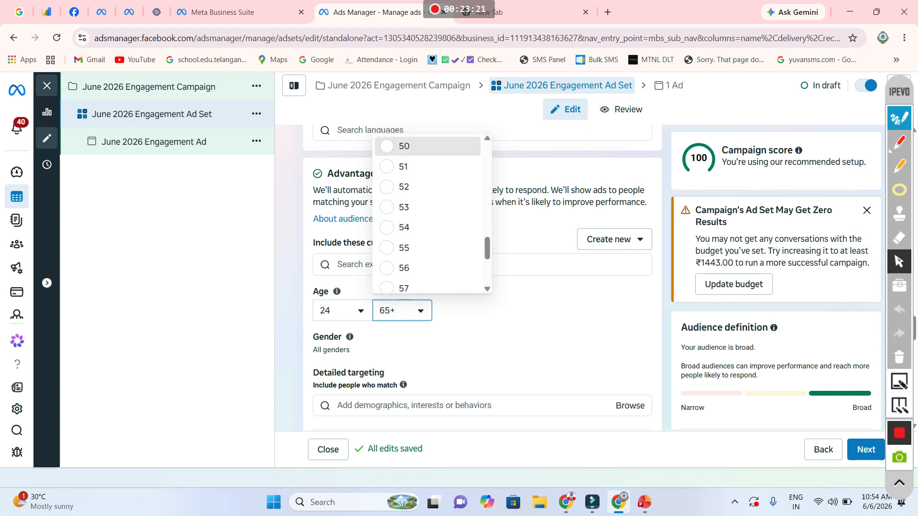
pyautogui.click(427, 146)
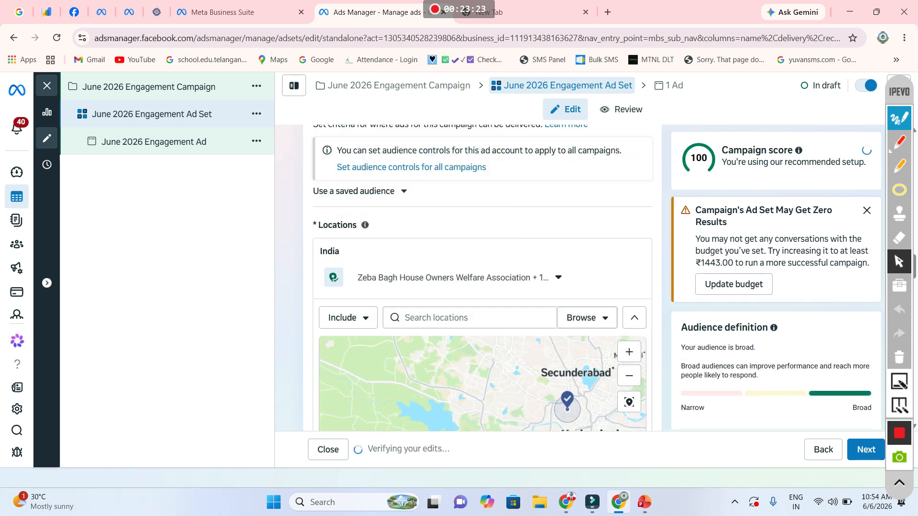
# Step: Review the ad set's conversion location, message destinations, budget and schedule, audience locations and languages
pyautogui.scroll(-6, 482, 277)
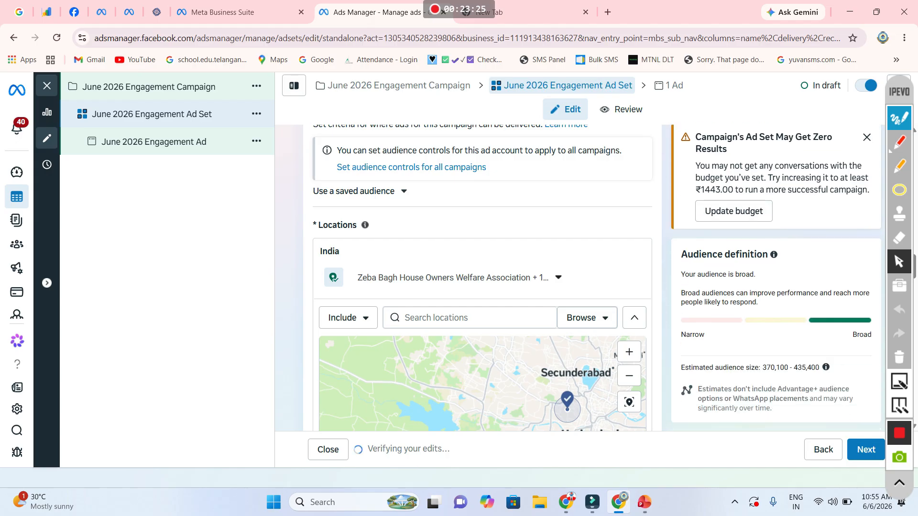
pyautogui.scroll(-5, 482, 278)
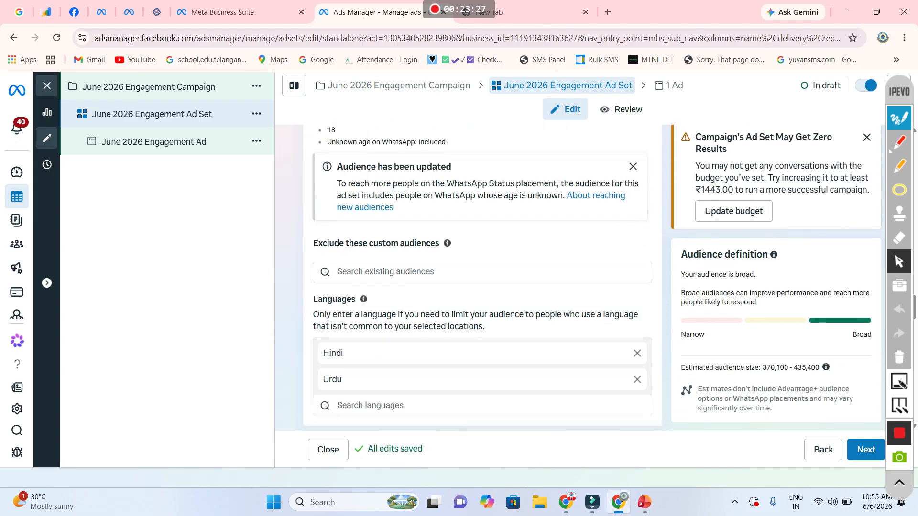
pyautogui.scroll(20, 483, 277)
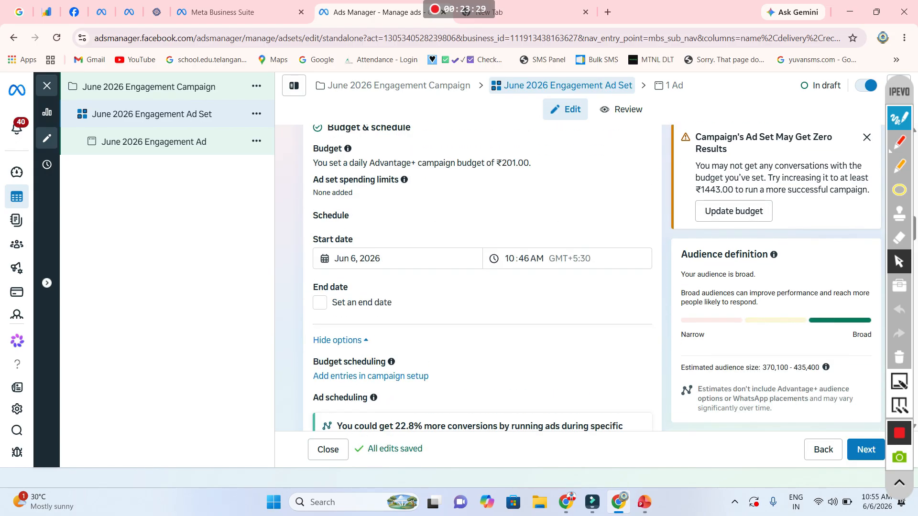
pyautogui.scroll(10, 483, 277)
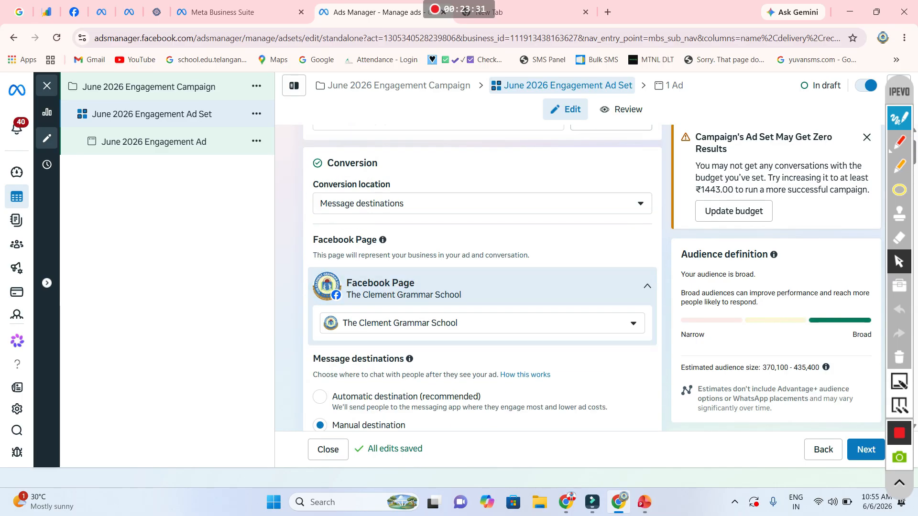
pyautogui.scroll(2, 483, 277)
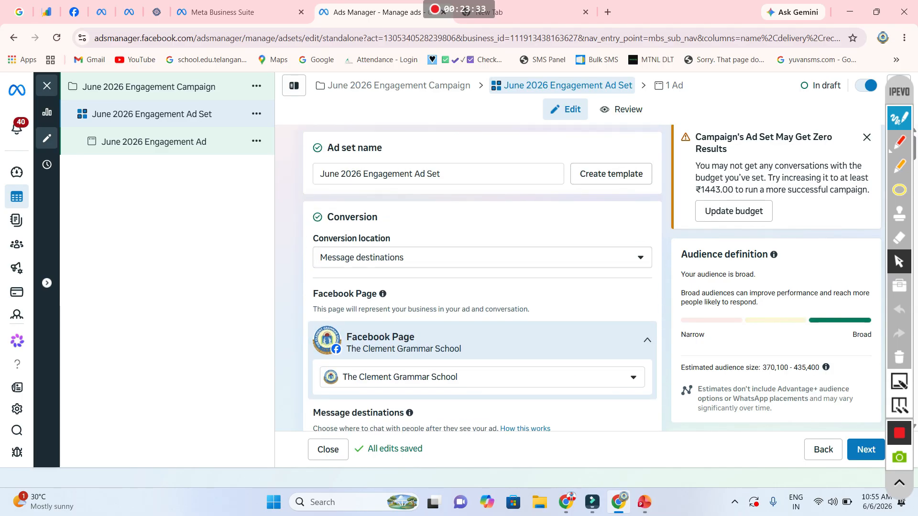
pyautogui.scroll(-6, 482, 277)
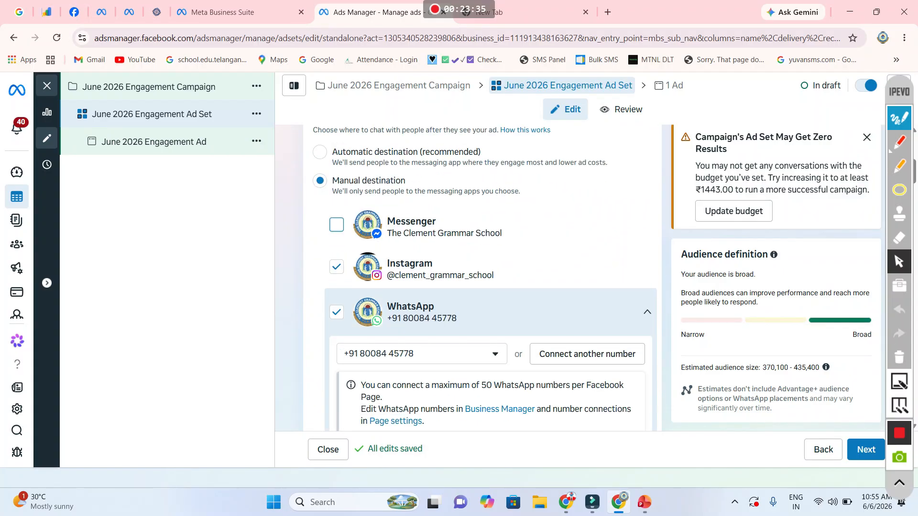
pyautogui.scroll(-10, 482, 277)
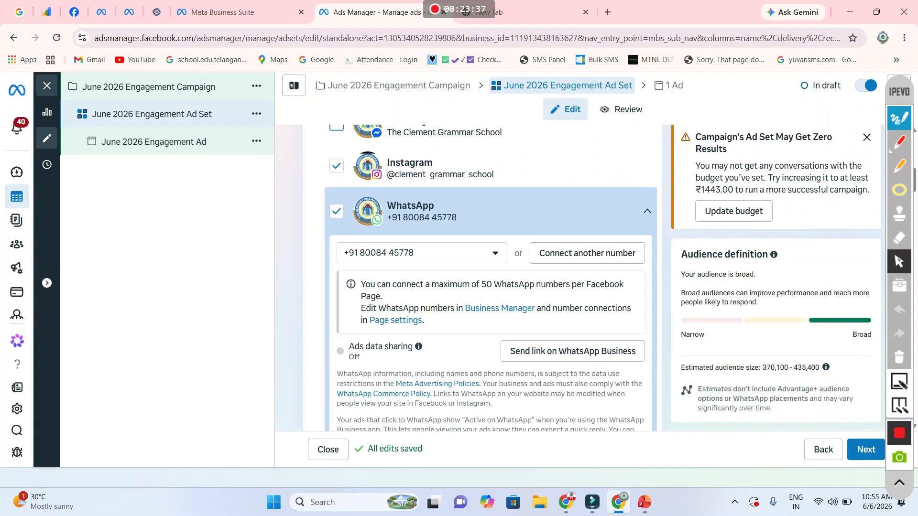
pyautogui.scroll(-5, 482, 277)
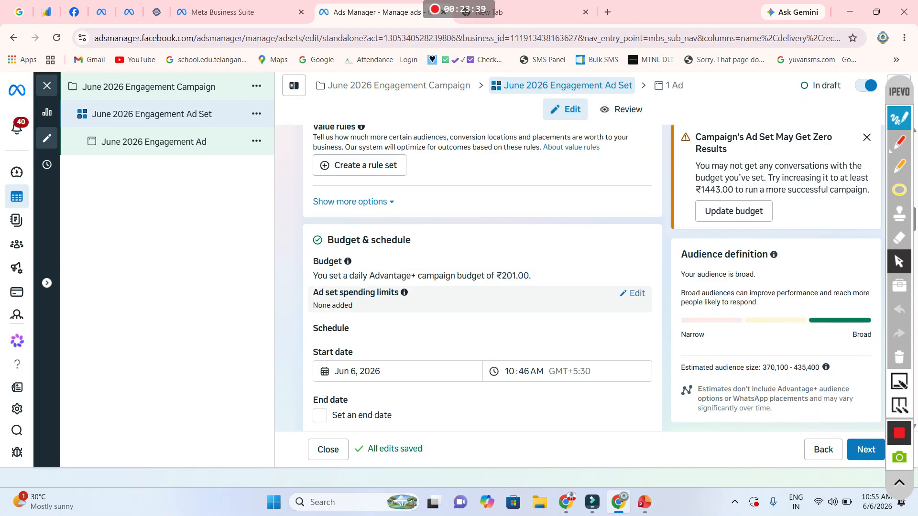
pyautogui.scroll(-6, 482, 278)
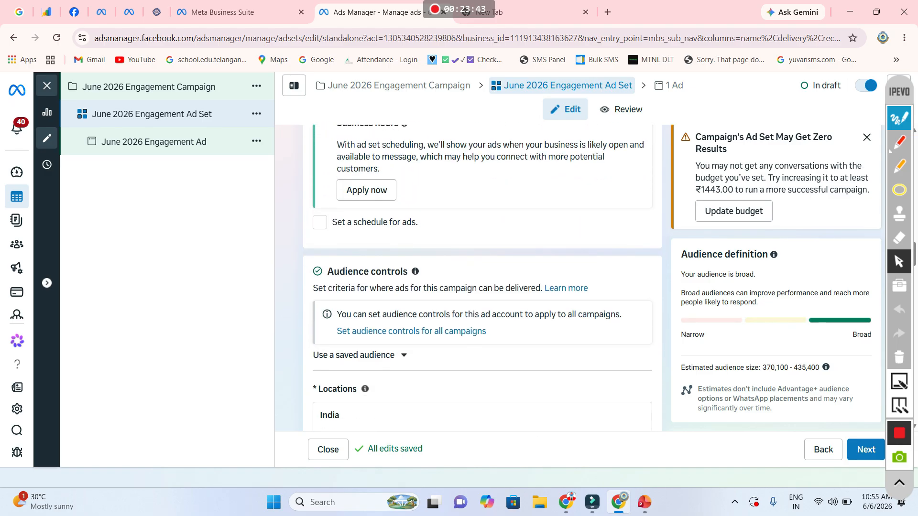
pyautogui.scroll(-3, 483, 278)
pyautogui.scroll(-2, 482, 277)
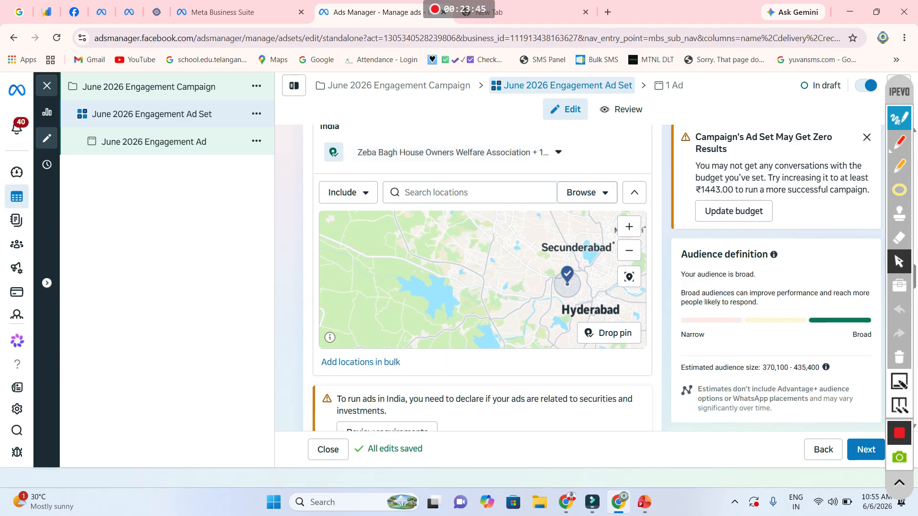
pyautogui.scroll(-3, 482, 277)
pyautogui.scroll(-5, 483, 277)
pyautogui.scroll(-5, 482, 278)
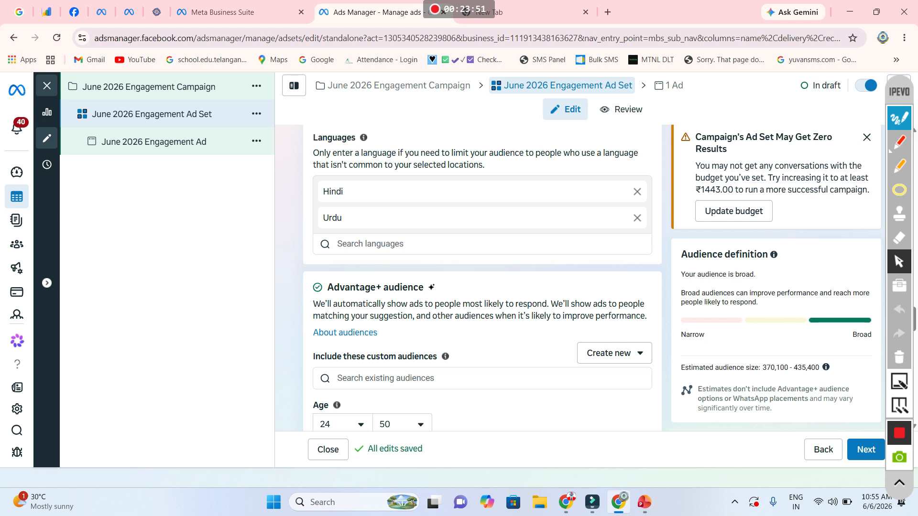
# Step: Open the gender setting of the Advantage+ audience suggestion for editing
pyautogui.scroll(-2, 482, 277)
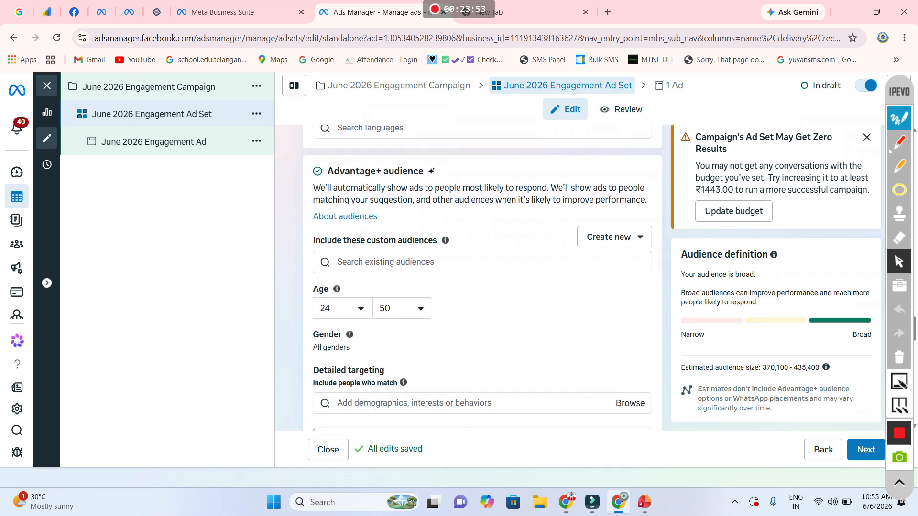
pyautogui.scroll(-2, 482, 277)
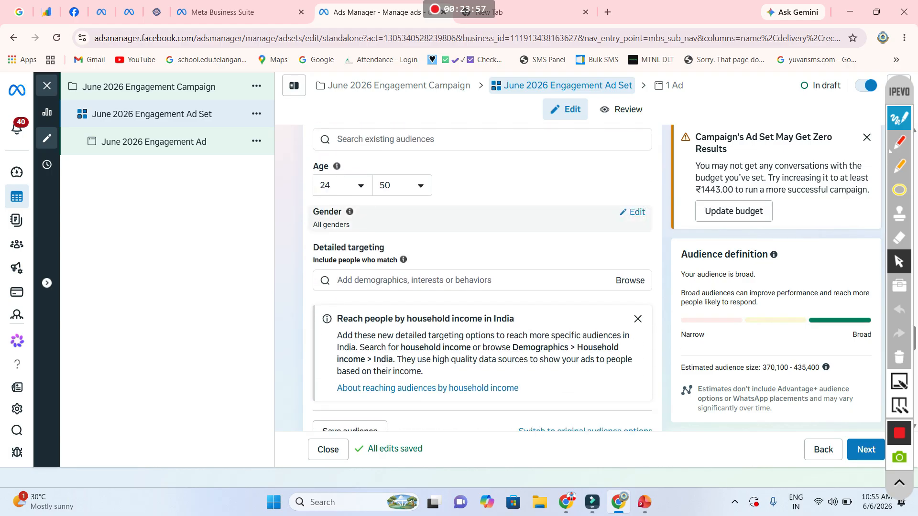
pyautogui.click(636, 212)
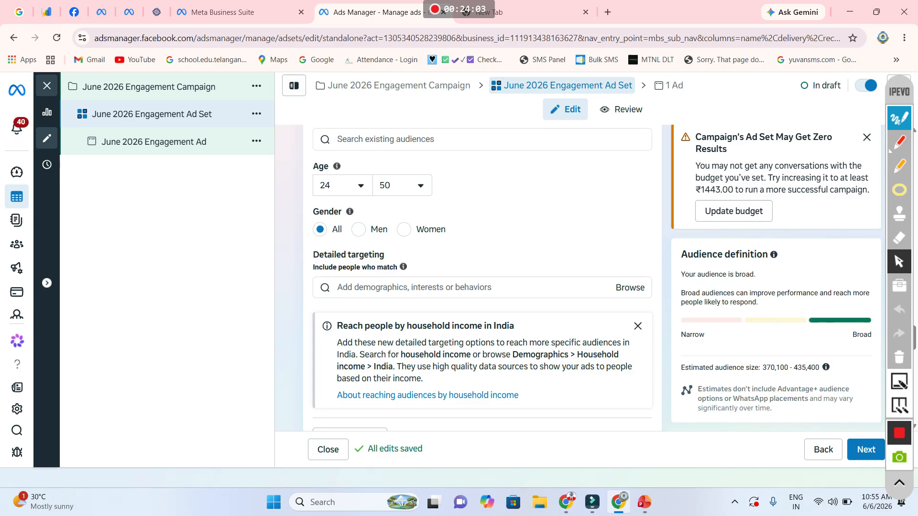
# Step: Search detailed targeting for "parents" and include Parents with preschoolers (03-05 years)
pyautogui.scroll(-1, 482, 279)
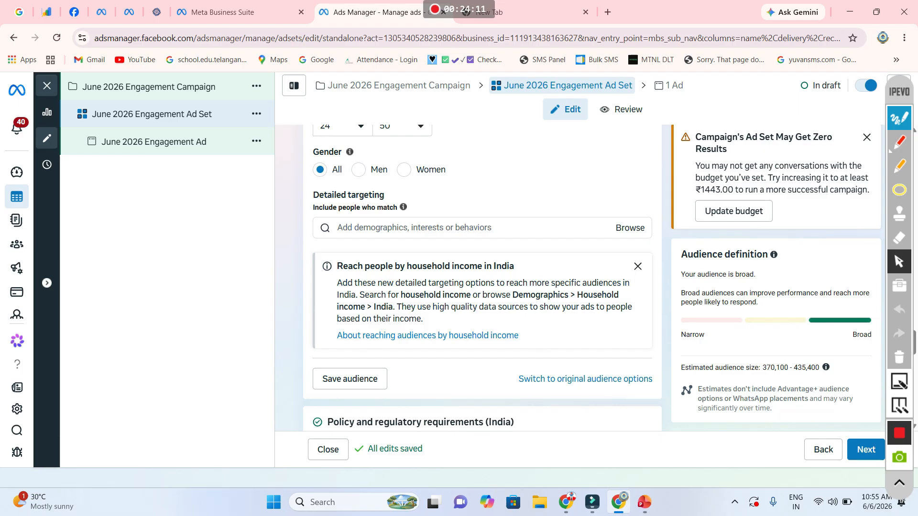
pyautogui.click(337, 228)
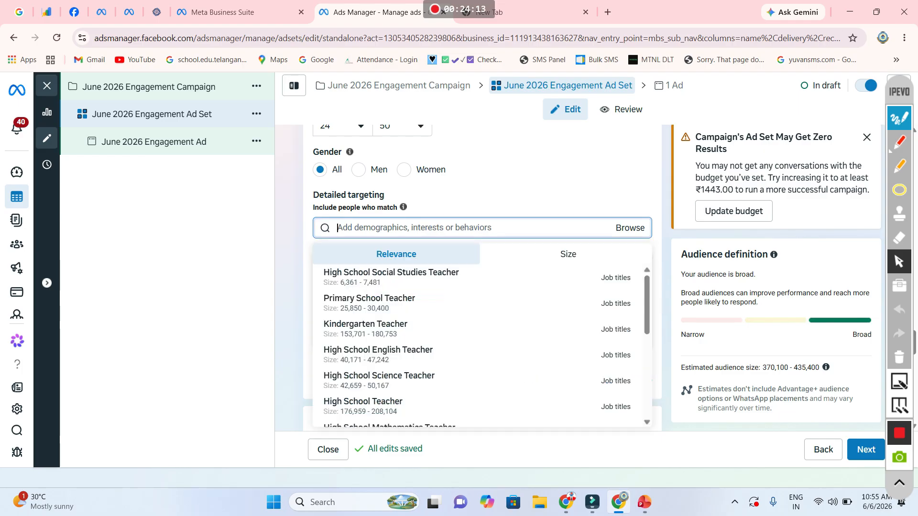
pyautogui.write('pa')
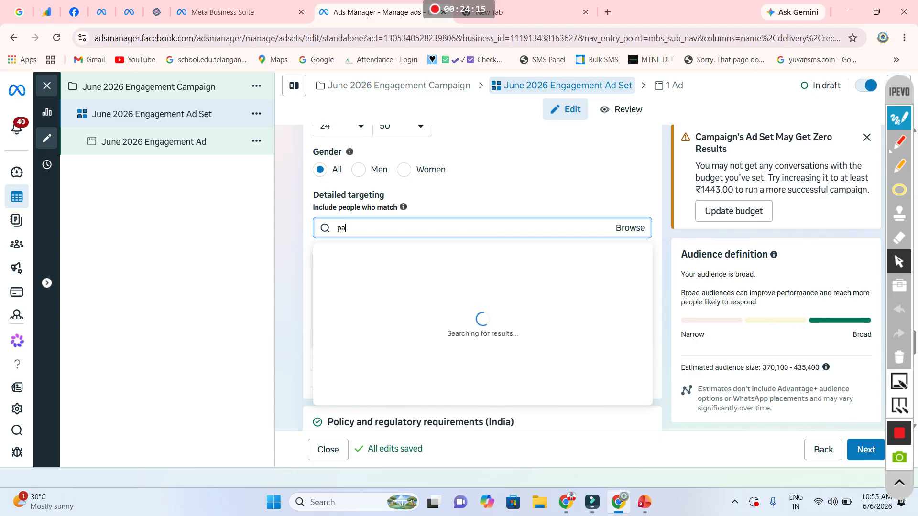
pyautogui.write('rents')
pyautogui.press('Down')
pyautogui.press('Up')
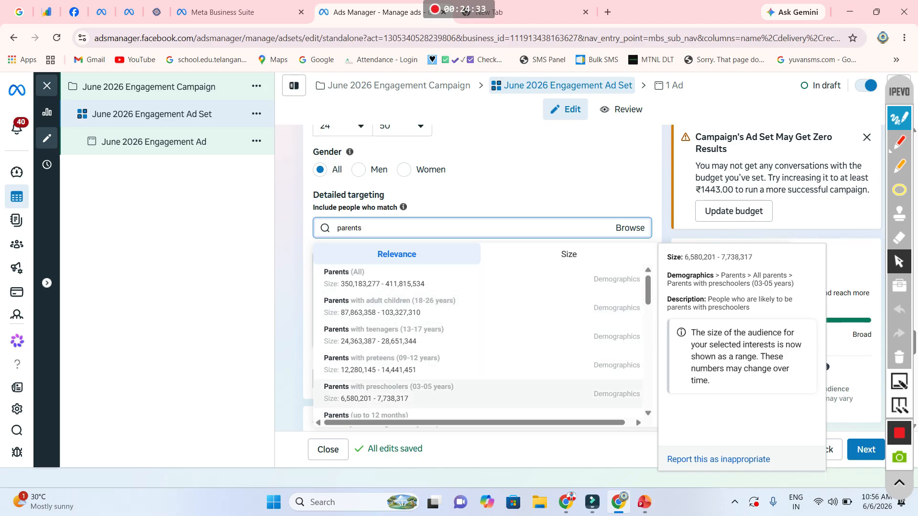
pyautogui.click(389, 393)
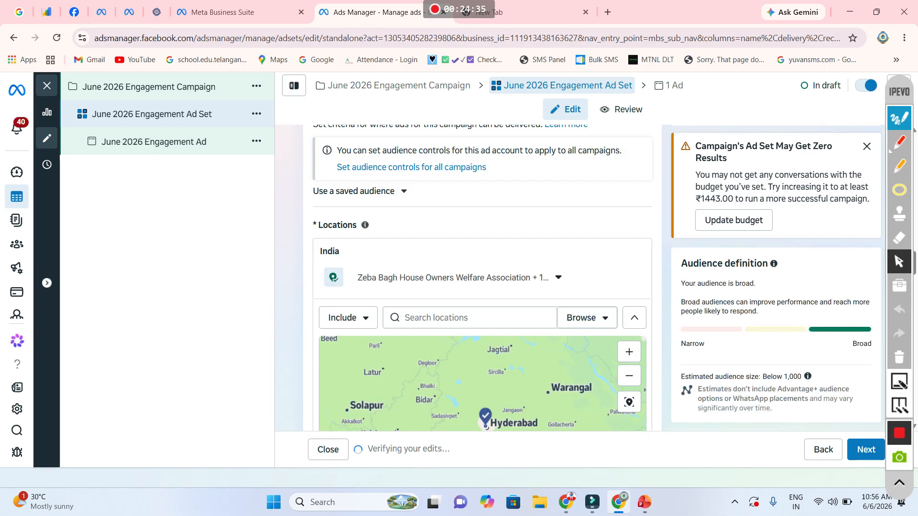
# Step: Add Parents with early school-age children (06-08 years) to the ad set's detailed targeting
pyautogui.scroll(-7, 482, 278)
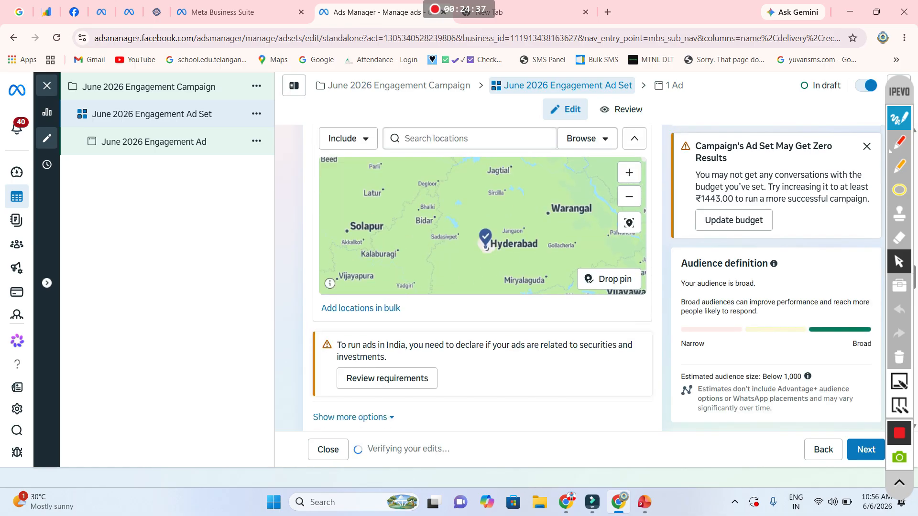
pyautogui.scroll(-9, 482, 306)
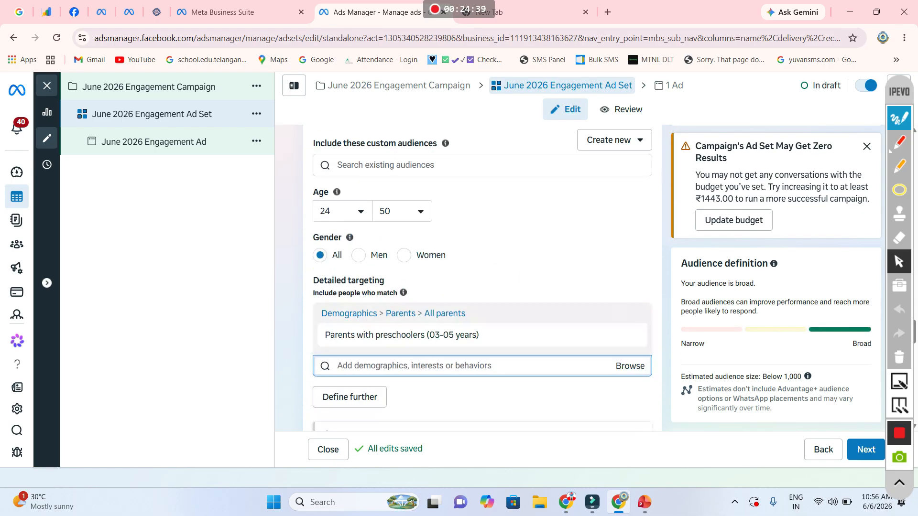
pyautogui.click(430, 345)
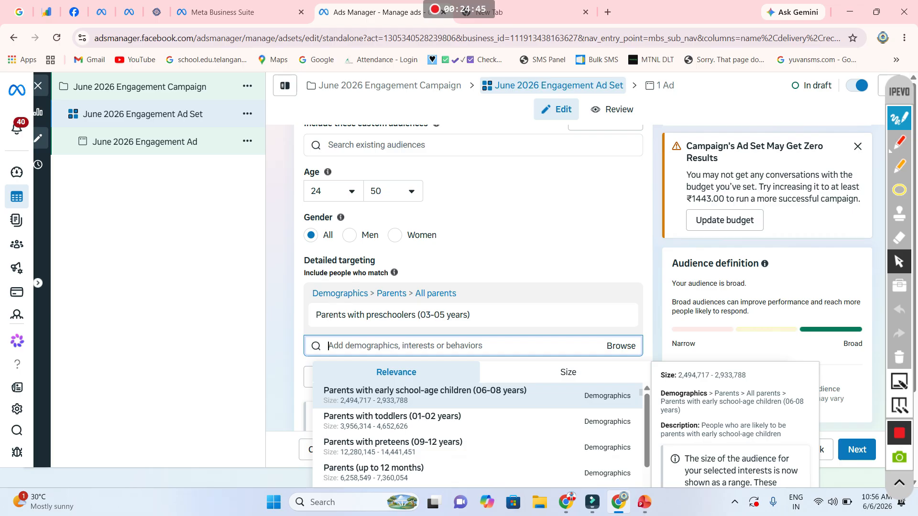
pyautogui.click(424, 396)
# Step: Include Parents with preteens (09-12 years) in the detailed targeting
pyautogui.scroll(-3, 470, 215)
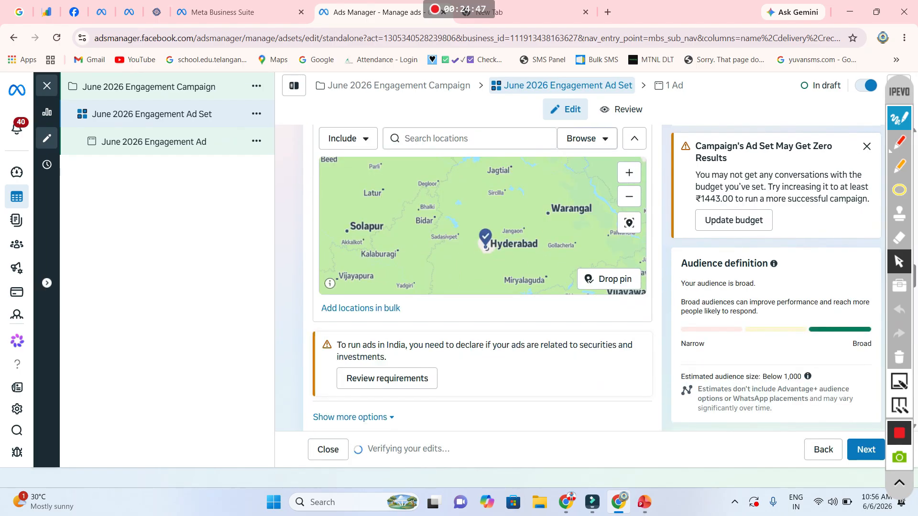
pyautogui.scroll(1, 469, 215)
pyautogui.scroll(-10, 482, 278)
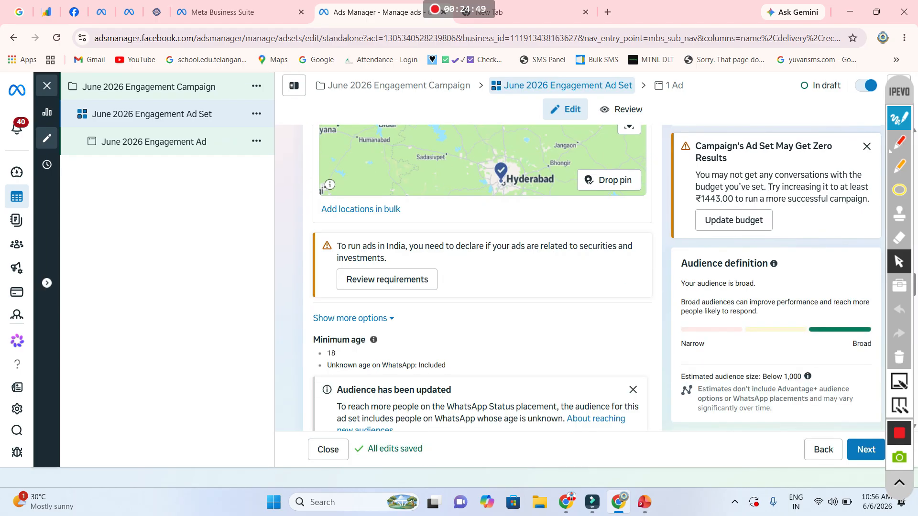
pyautogui.scroll(-8, 482, 277)
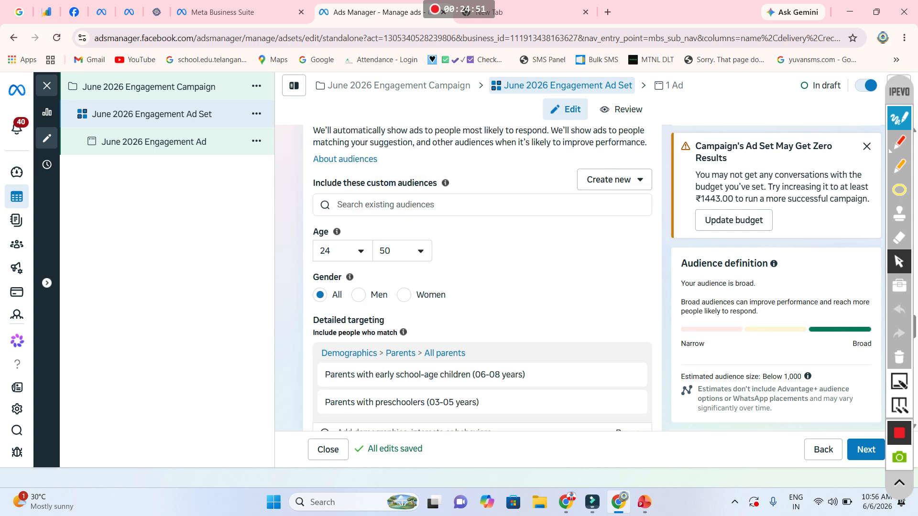
pyautogui.click(337, 253)
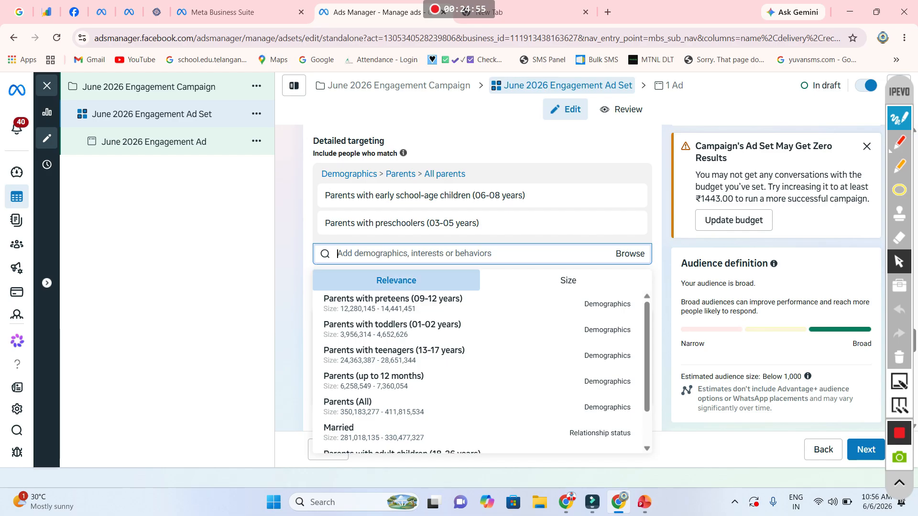
pyautogui.moveTo(401, 304)
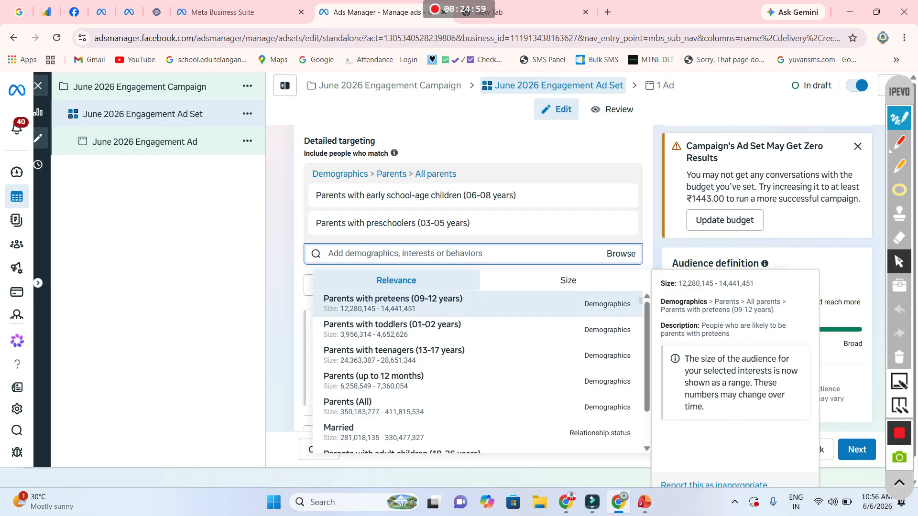
pyautogui.click(401, 304)
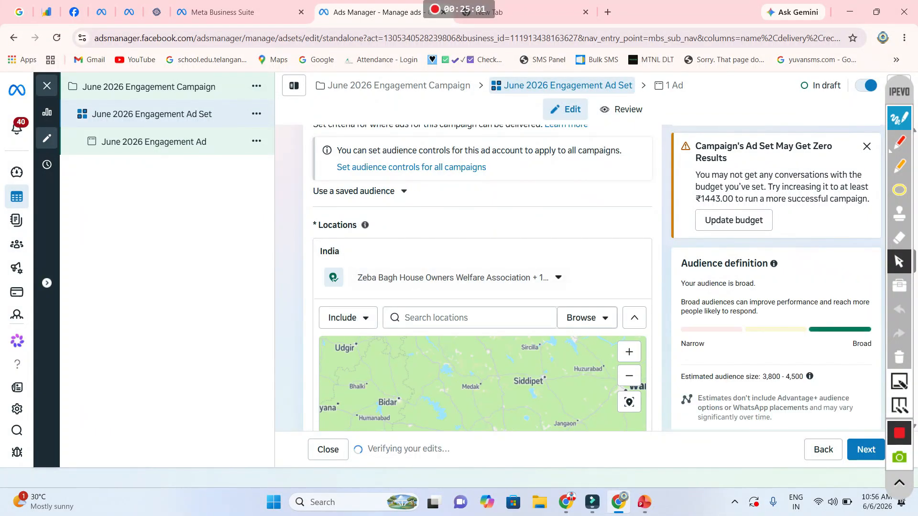
# Step: Extend the detailed targeting with Parents with toddlers (01-02 years)
pyautogui.scroll(-5, 482, 286)
pyautogui.scroll(-10, 481, 287)
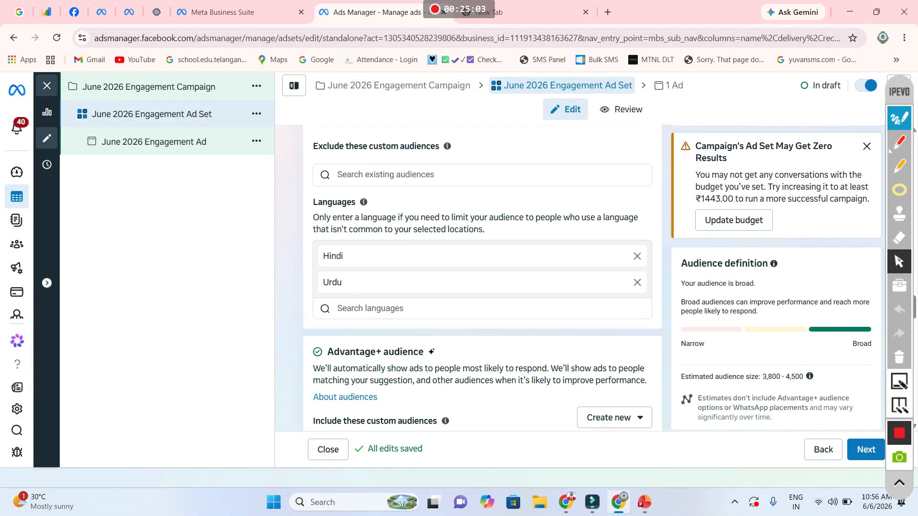
pyautogui.scroll(-3, 482, 286)
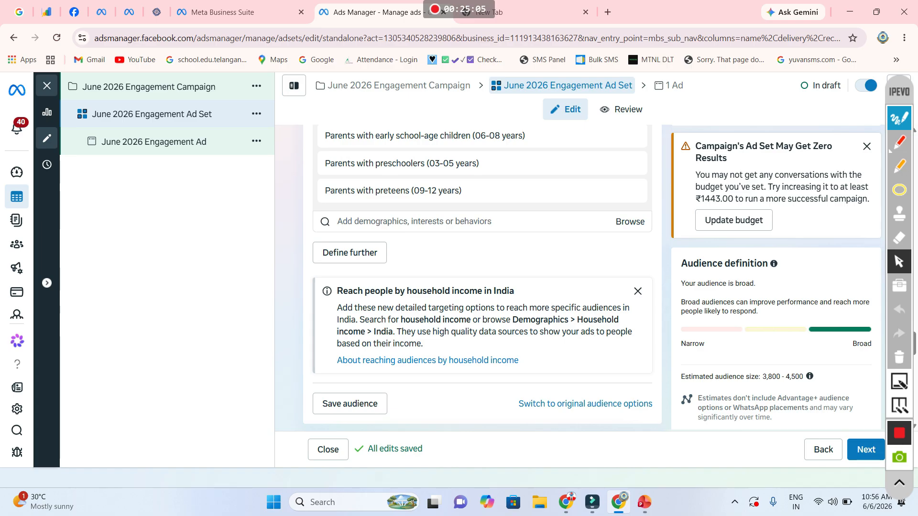
pyautogui.click(414, 222)
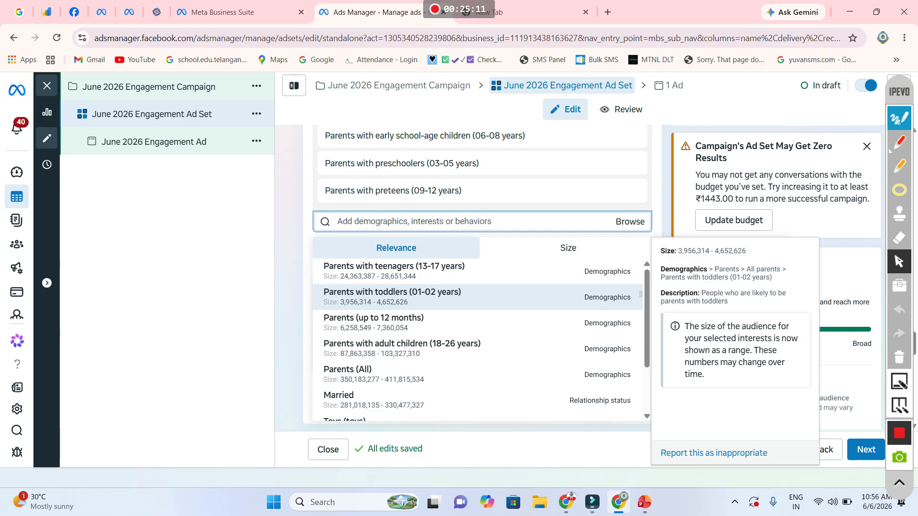
pyautogui.click(392, 297)
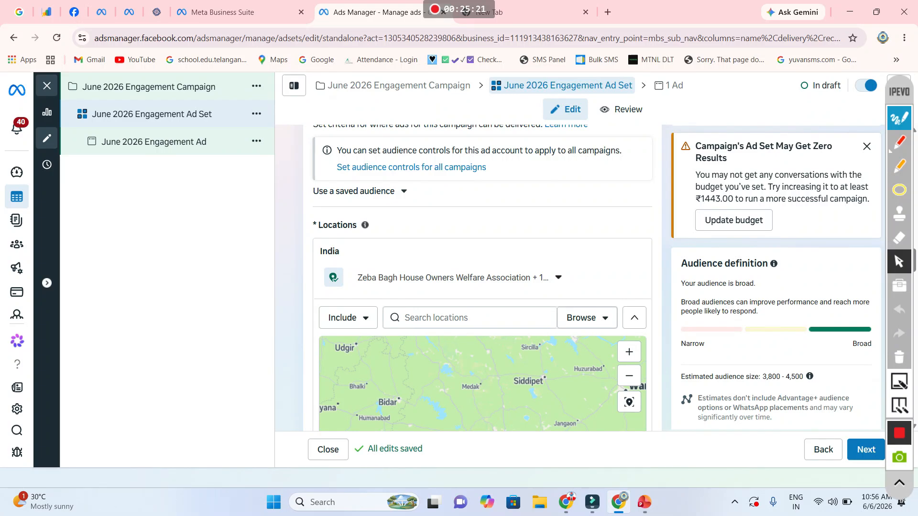
# Step: Add Parents with teenagers (13-17 years) to the detailed targeting and check the list of included parent groups
pyautogui.scroll(-10, 482, 287)
pyautogui.scroll(-10, 477, 310)
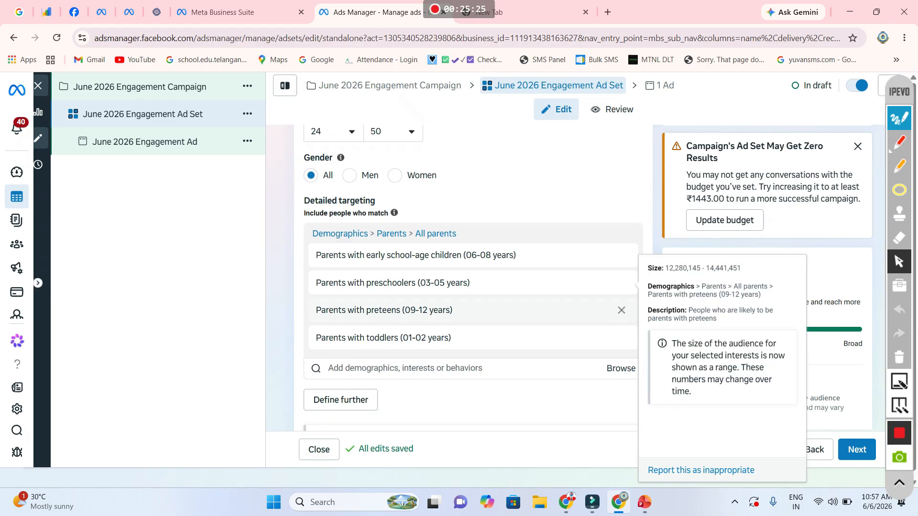
pyautogui.click(450, 368)
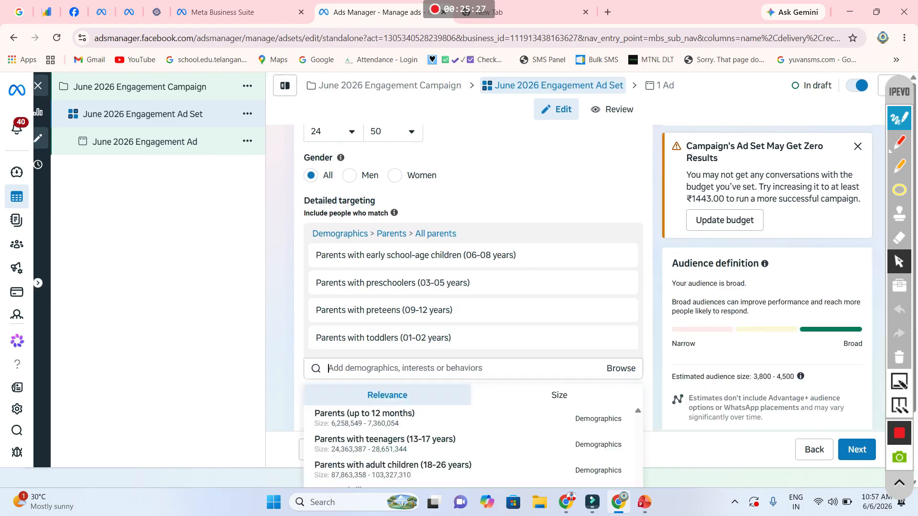
pyautogui.scroll(-3, 469, 342)
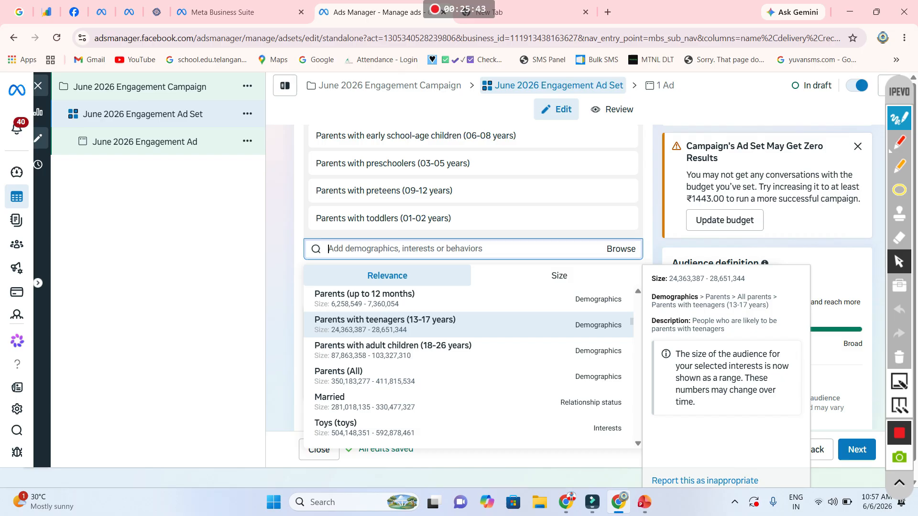
pyautogui.click(382, 326)
pyautogui.scroll(-10, 383, 326)
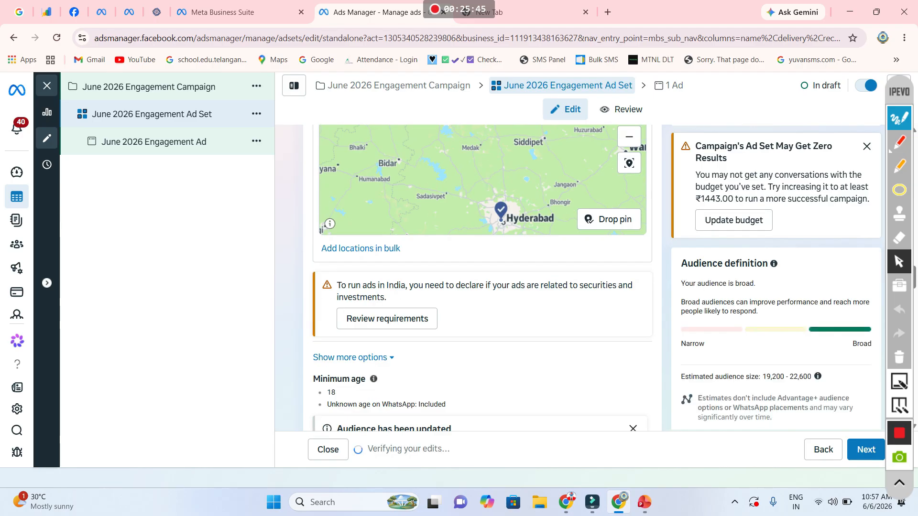
pyautogui.scroll(-10, 382, 326)
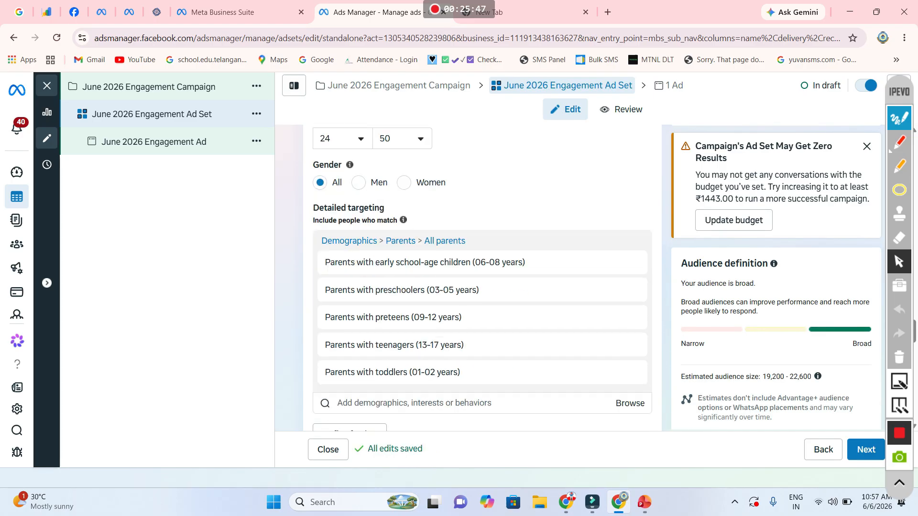
pyautogui.scroll(-1, 383, 326)
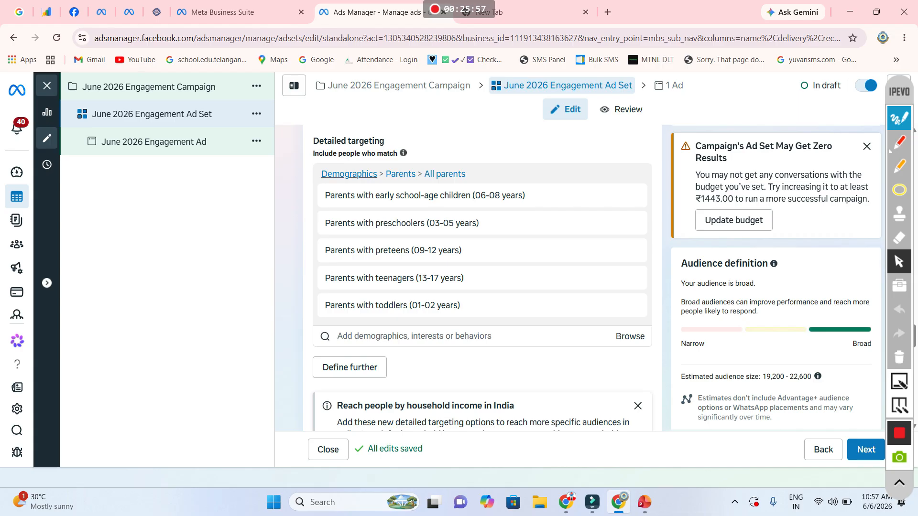
# Step: Switch to the ChatGPT conversation and begin the prompt "mujhe 1 meta message campaign run karna school ke liye"
pyautogui.moveTo(357, 196)
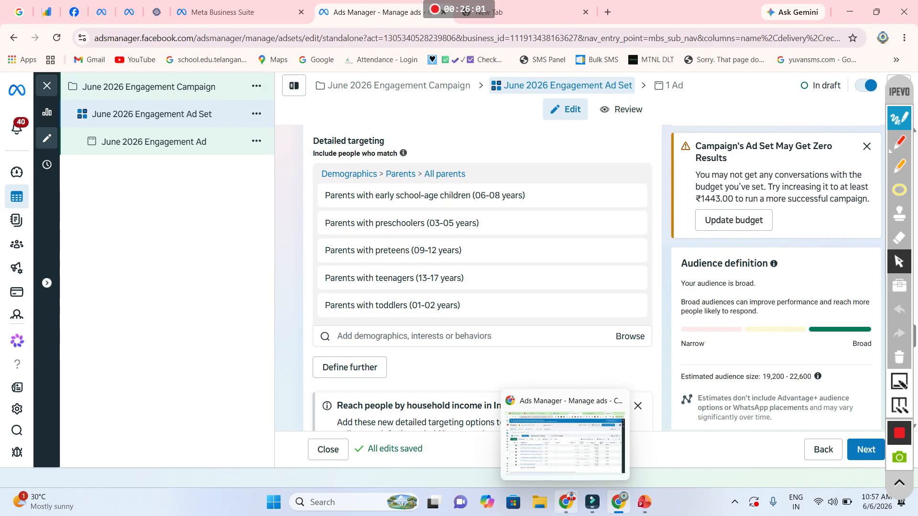
pyautogui.click(566, 502)
pyautogui.click(296, 12)
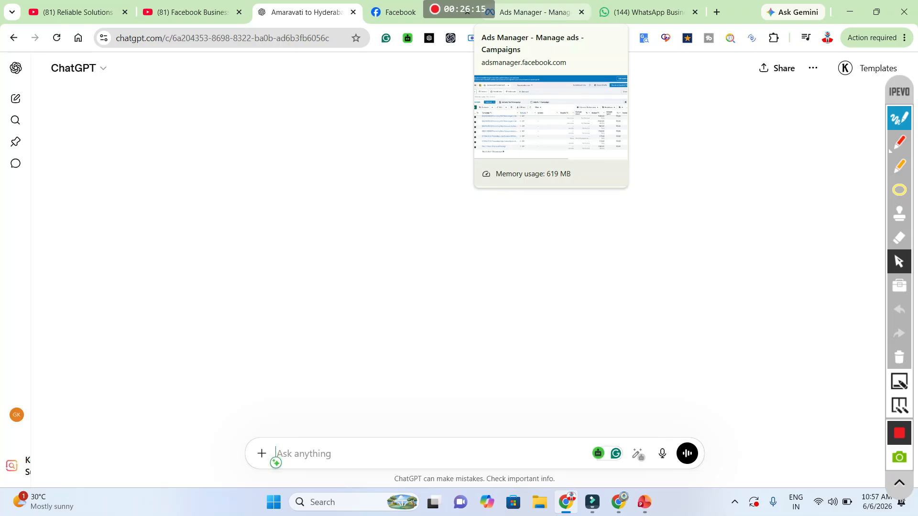
pyautogui.write('mujhe 1')
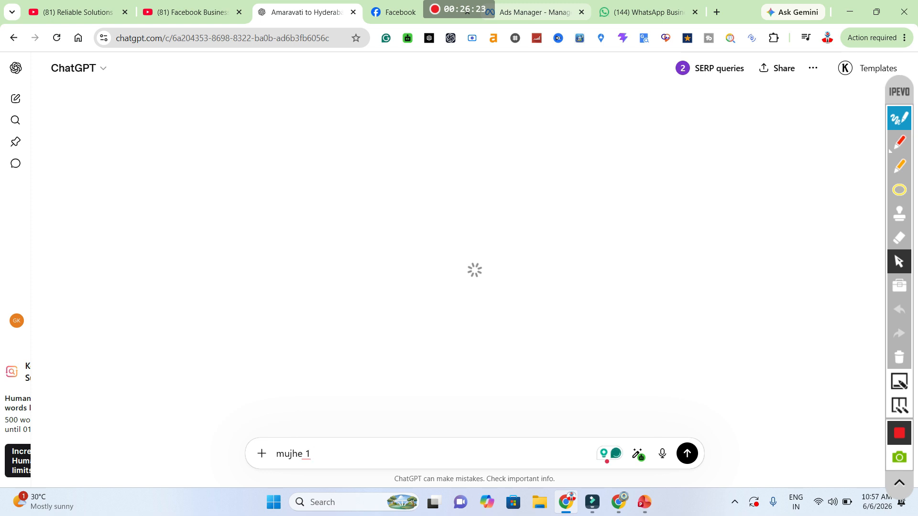
pyautogui.write('meta')
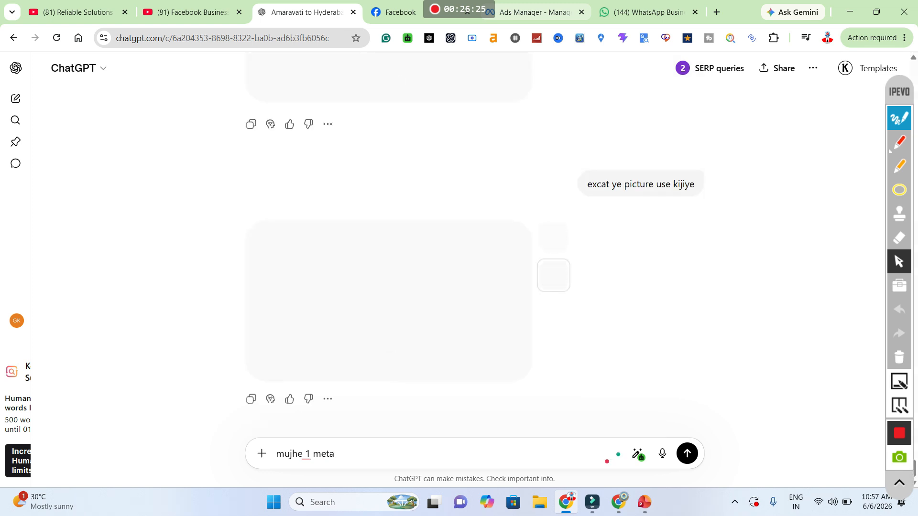
pyautogui.write(' mess')
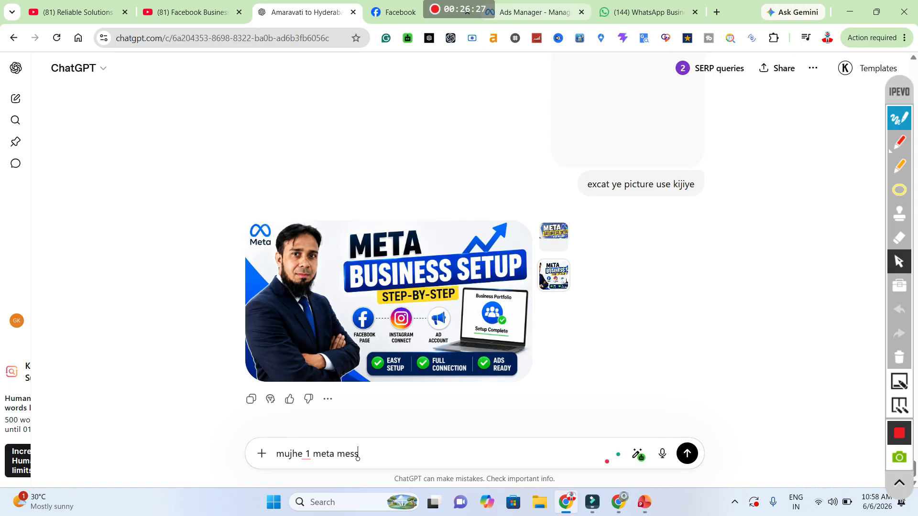
pyautogui.write('age cam')
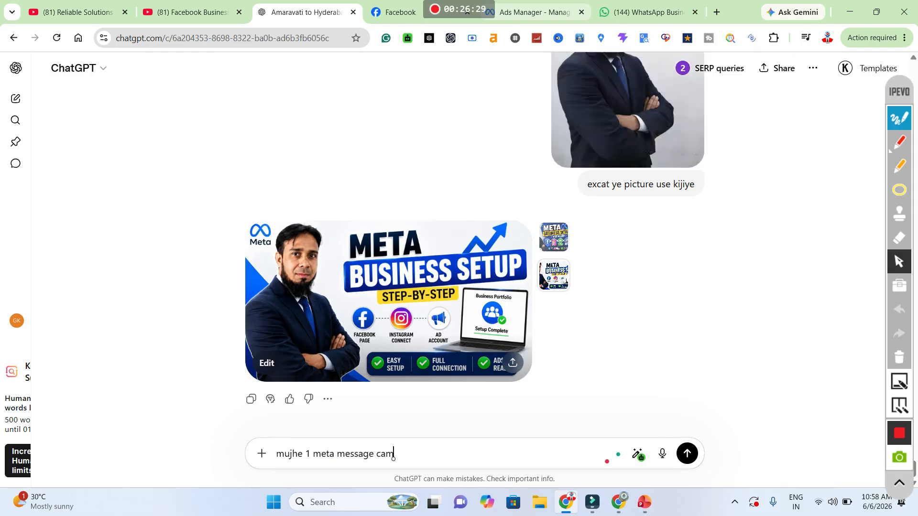
pyautogui.write('paign run karna s')
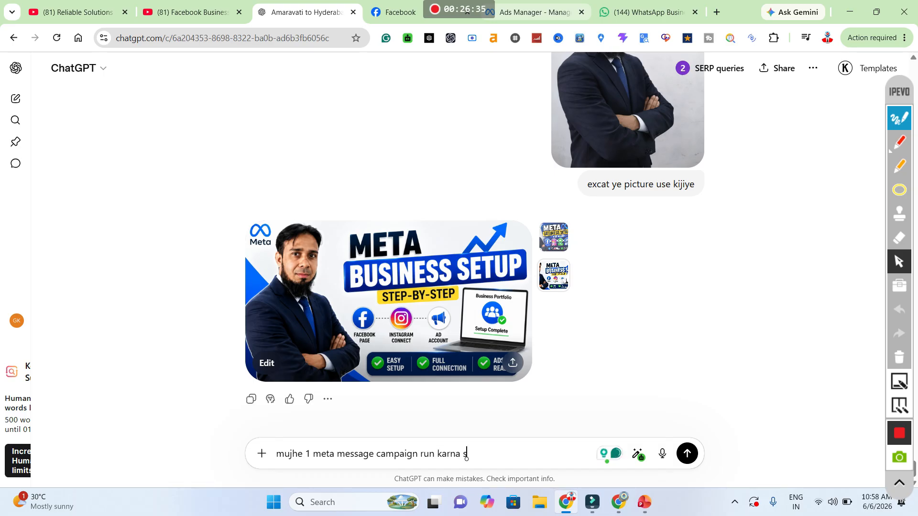
pyautogui.write('chool k')
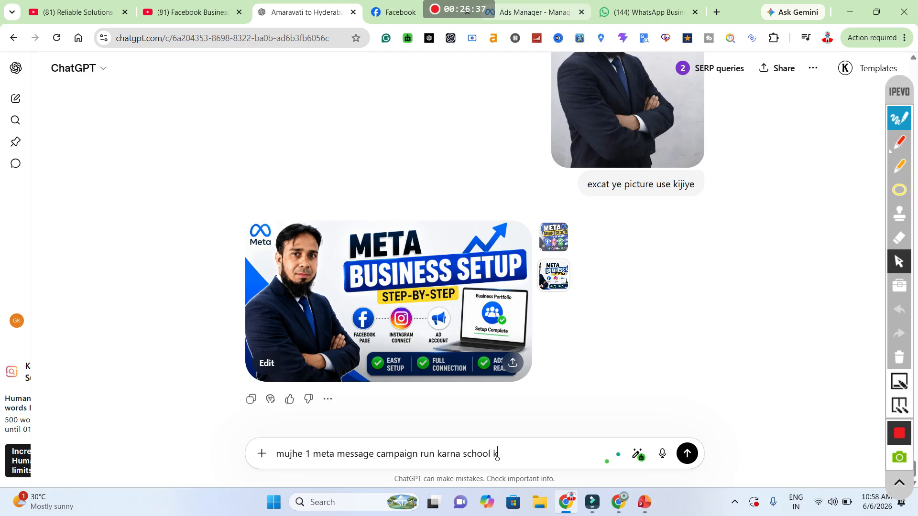
pyautogui.write('e liye is')
# Step: Continue the prompt with "iske liye mujhe 1 complete campain banakar dijiye leads quality wali honi chhiye"
pyautogui.write('ke liye')
pyautogui.write(' m')
pyautogui.write('ujhe')
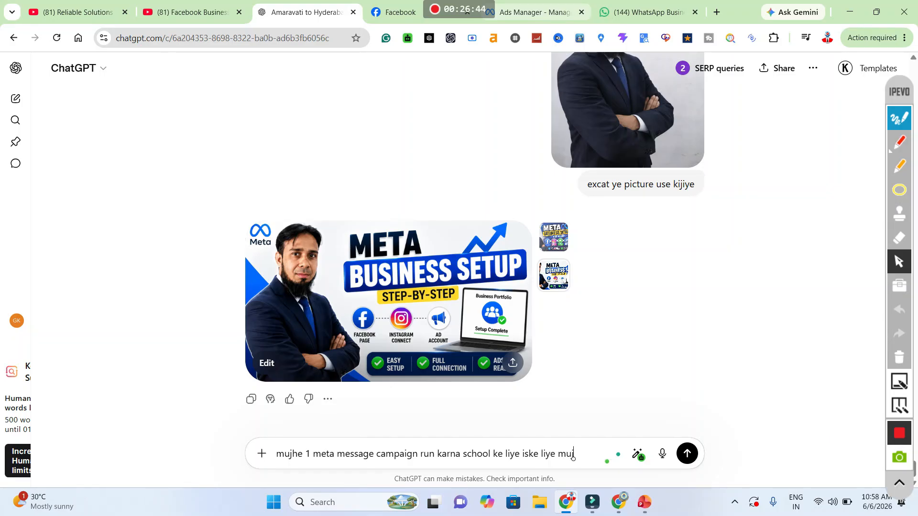
pyautogui.write(' 1 complete')
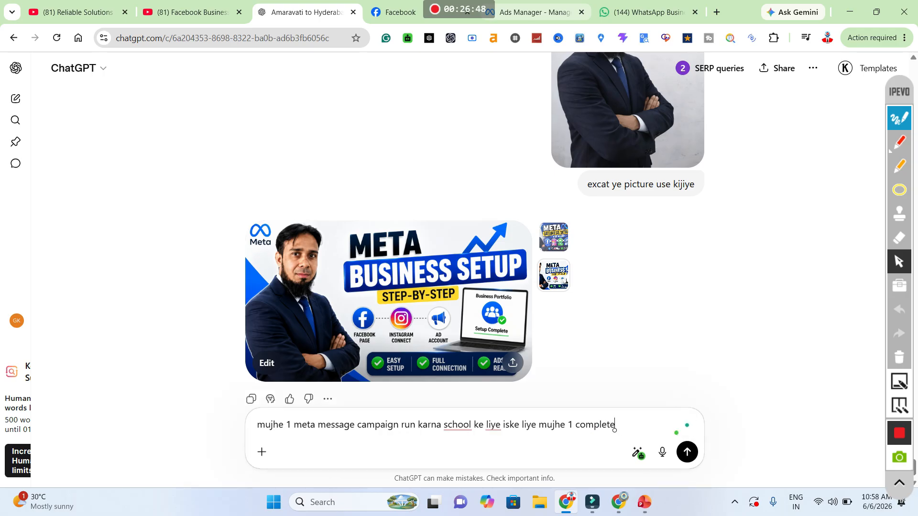
pyautogui.write(' campa')
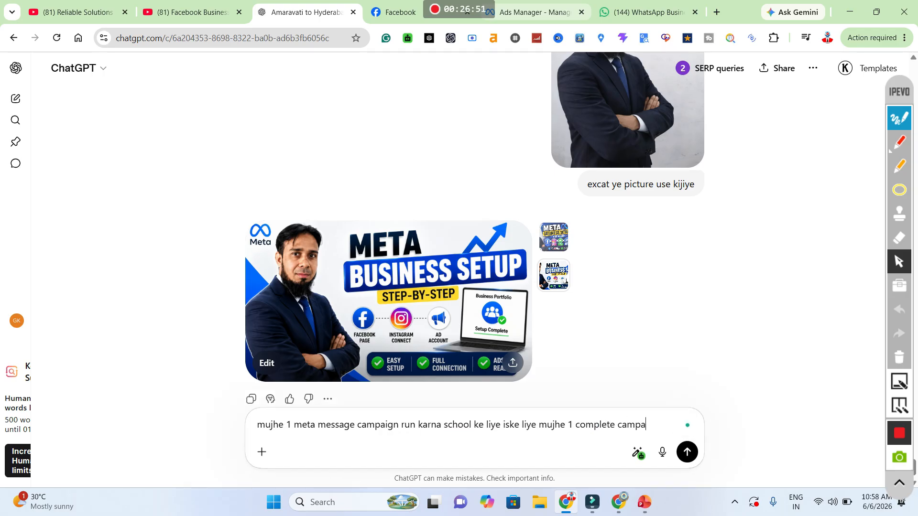
pyautogui.write('in banakar diji')
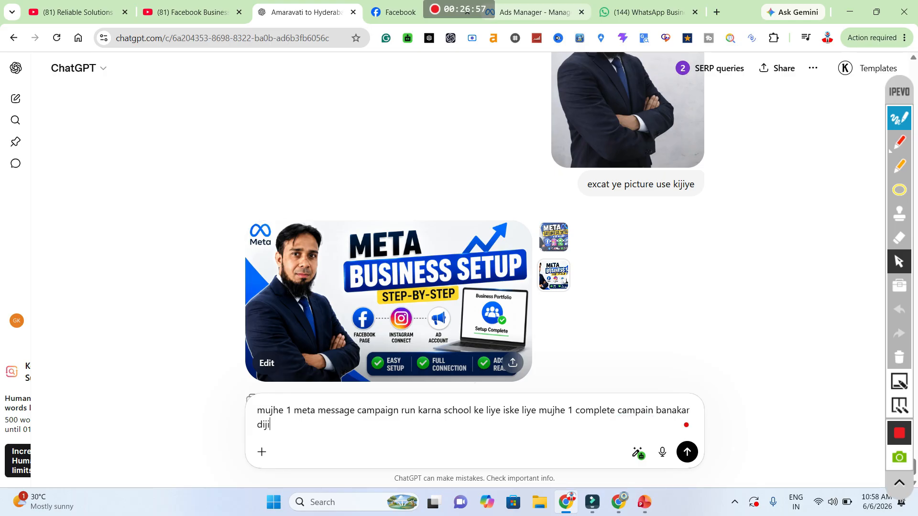
pyautogui.write('ye l')
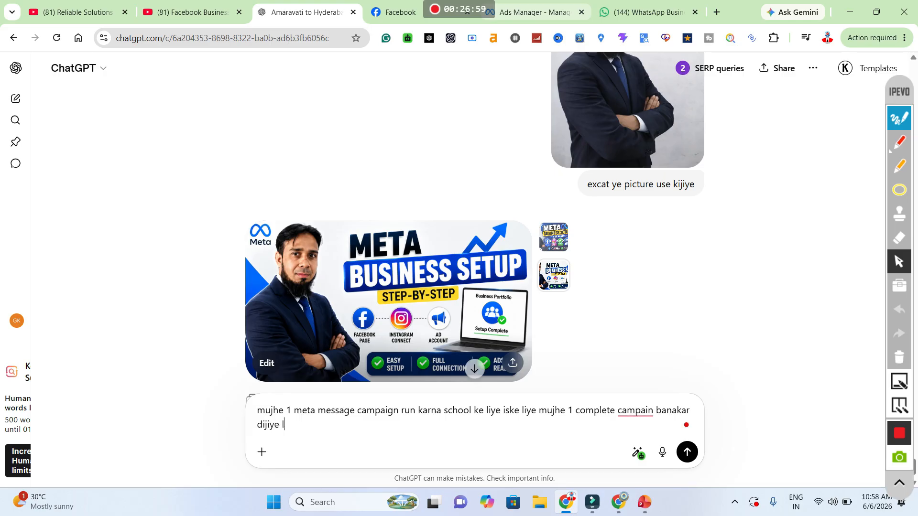
pyautogui.write('eads quality wali honi ch')
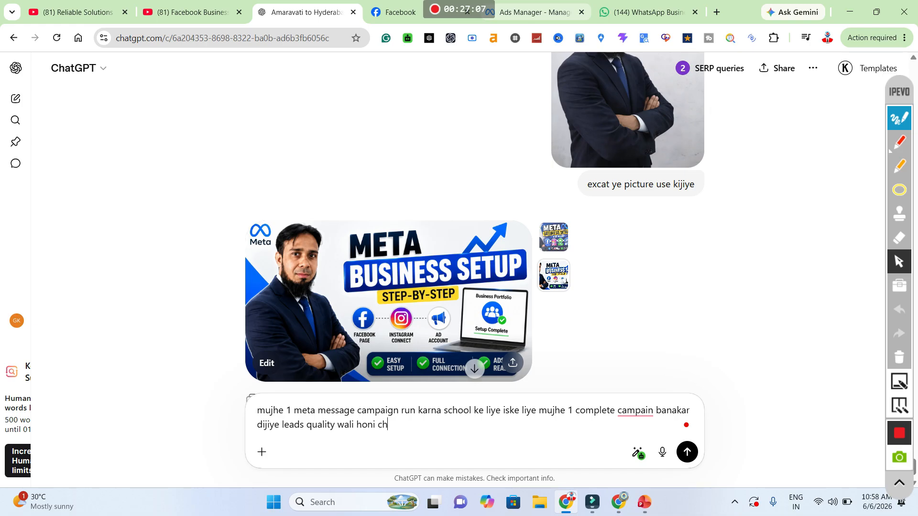
# Step: Add the school's location to the prompt as "school location vijaynagar colony hyderabad hai"
pyautogui.write('hiye school location vijayc')
pyautogui.press('BackSpace')
pyautogui.write('na')
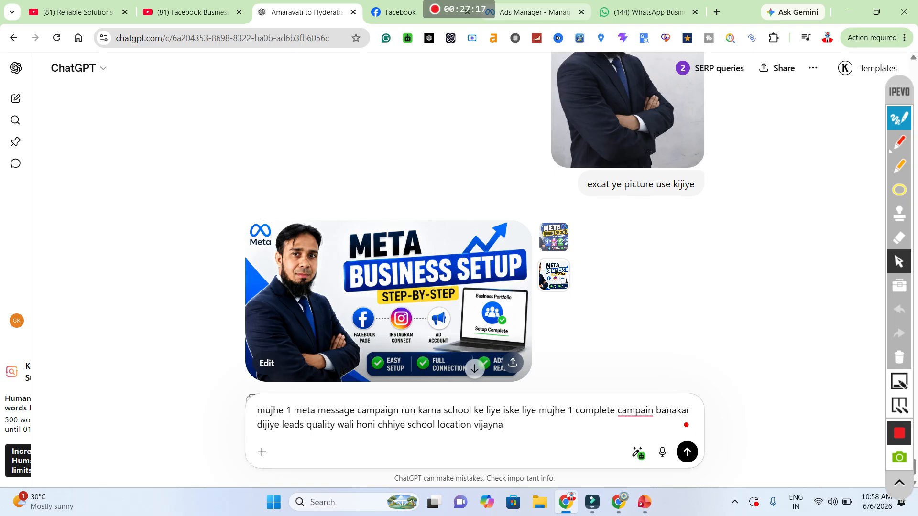
pyautogui.write('gar colony hyderabD')
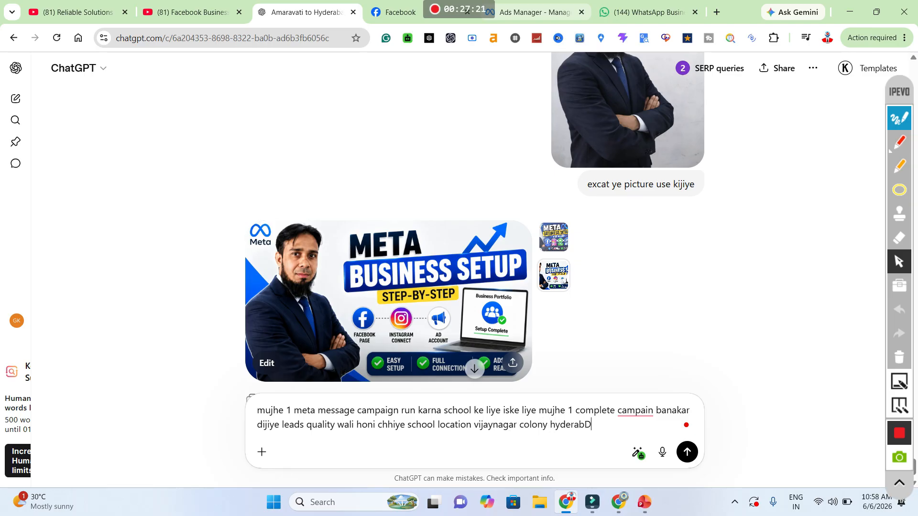
pyautogui.press('BackSpace')
pyautogui.write('AD')
pyautogui.press('BackSpace')
pyautogui.press('BackSpace')
pyautogui.write('ad ')
pyautogui.write('hai ')
# Step: Extend the prompt with "iske aas pass ke 2 km ke admission chahiye ya 5 km tak bhi chalega agar better admission milte hai"
pyautogui.write(' iske aas')
pyautogui.write(' pass k')
pyautogui.write('e')
pyautogui.write(' a')
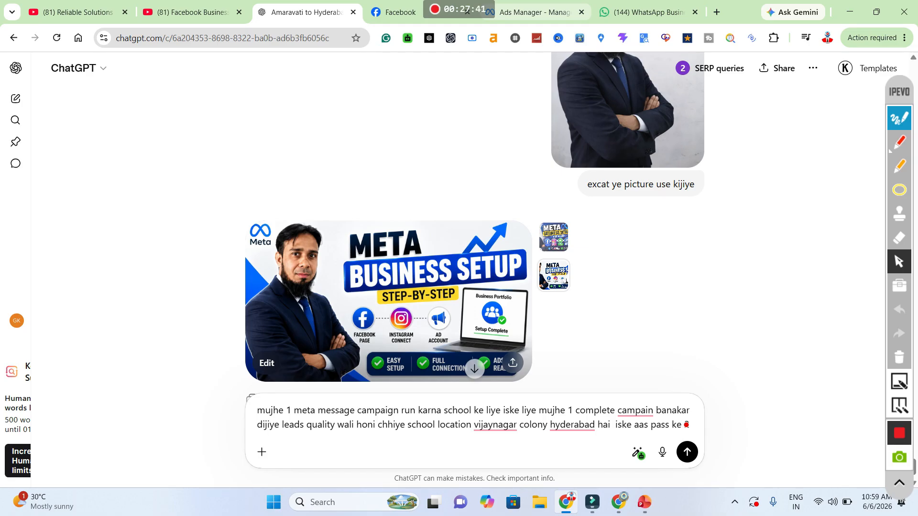
pyautogui.write(' km k')
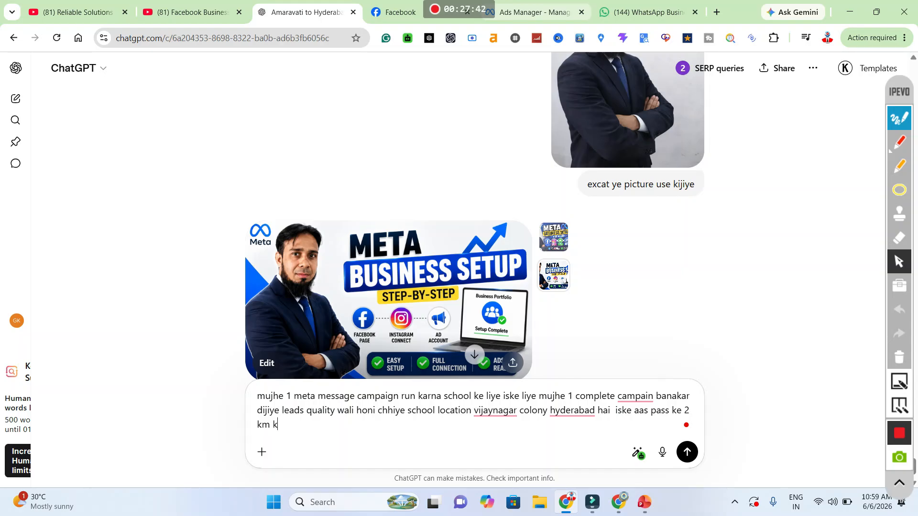
pyautogui.write('e admission chahiye')
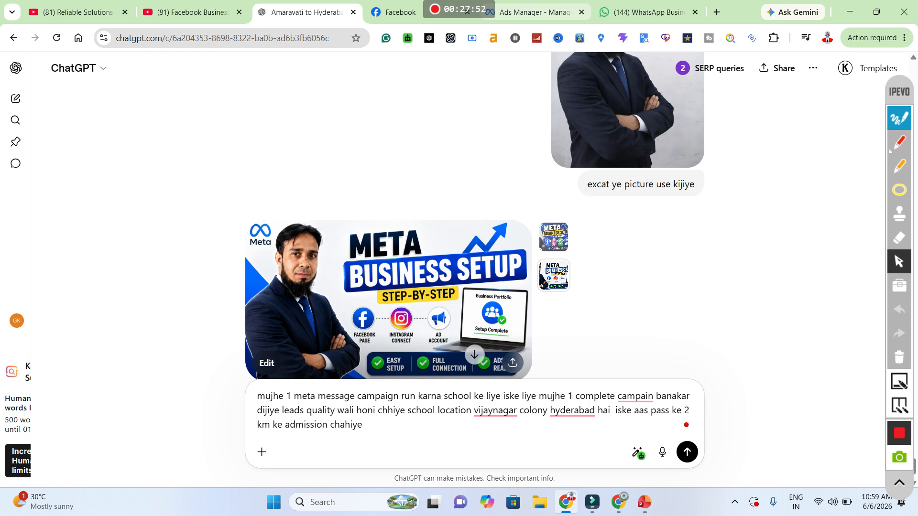
pyautogui.write('ya 5 km tak bhi chalega')
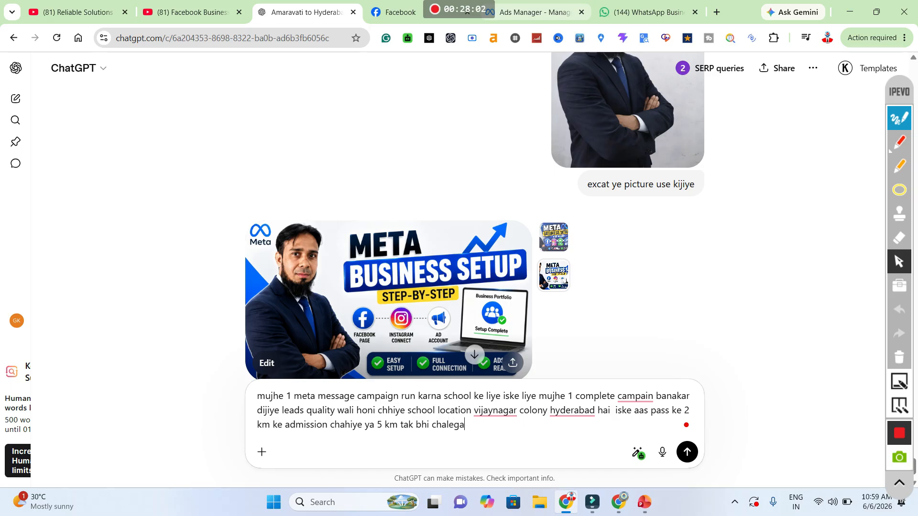
pyautogui.write(' agar better admission mi')
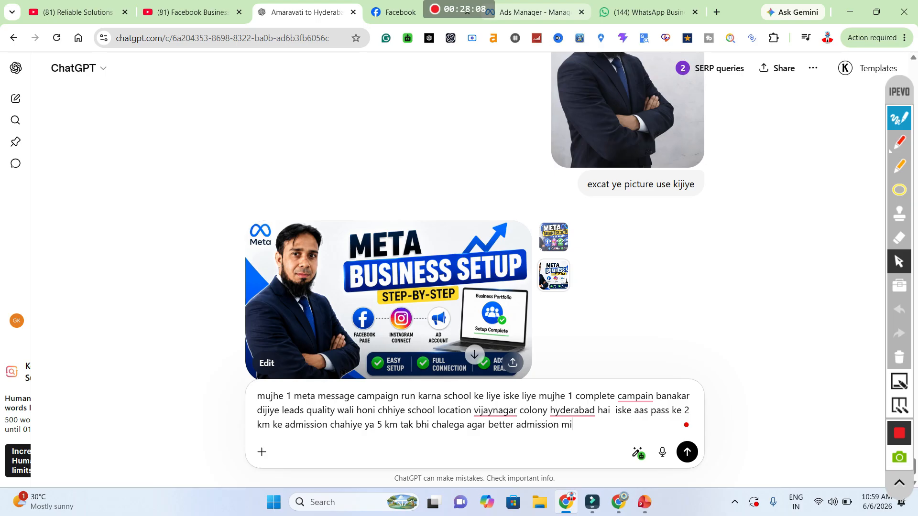
# Step: Finish the prompt with "to gender bataye , location target bataye and intrest bhi bataye campaign ke liye platform konsa better eahega" and send it
pyautogui.write('lte hai to gender bataye')
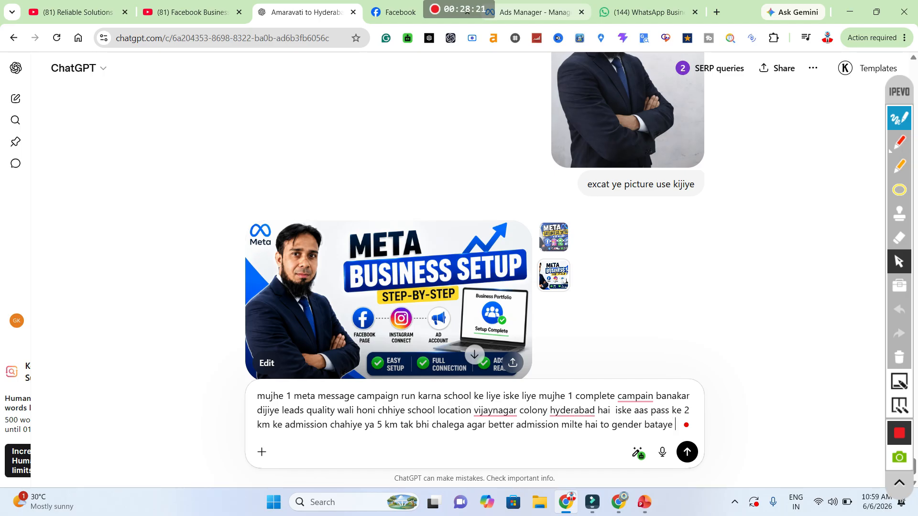
pyautogui.write(', loc')
pyautogui.write('atio')
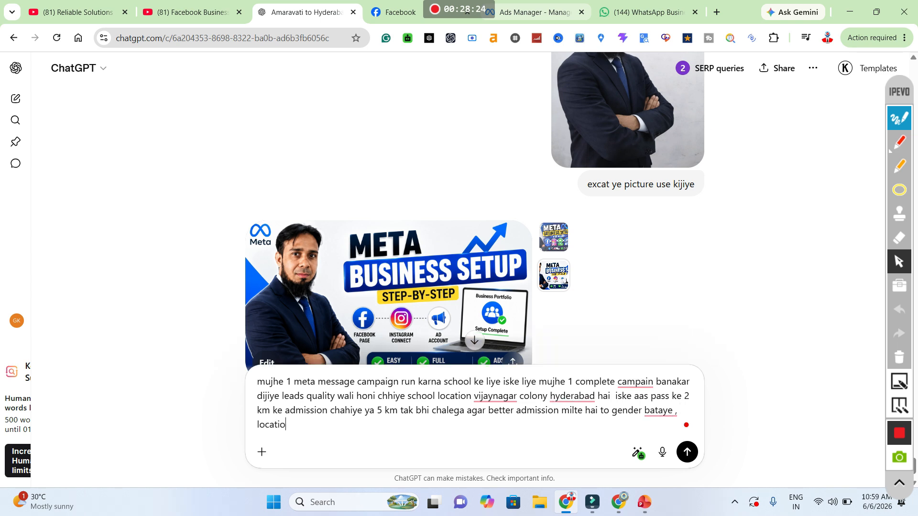
pyautogui.write('n target bataye and ')
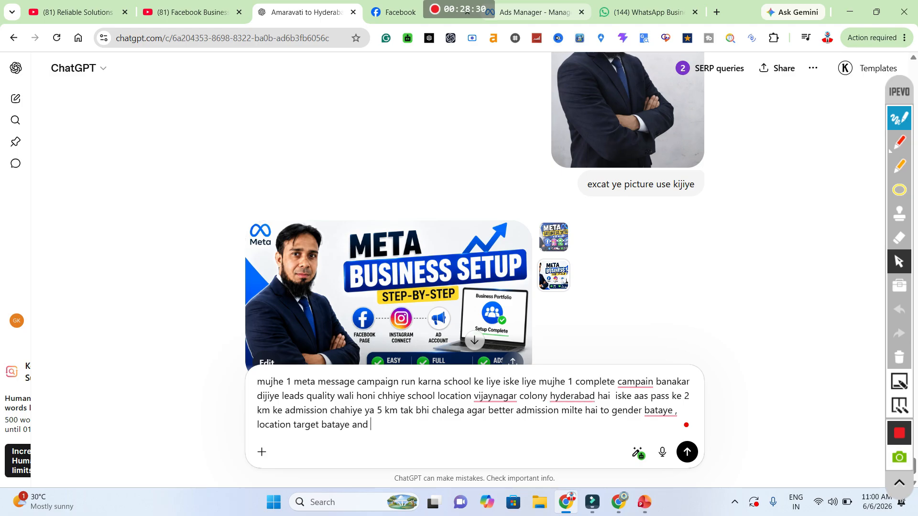
pyautogui.write('intrest bhi bataye')
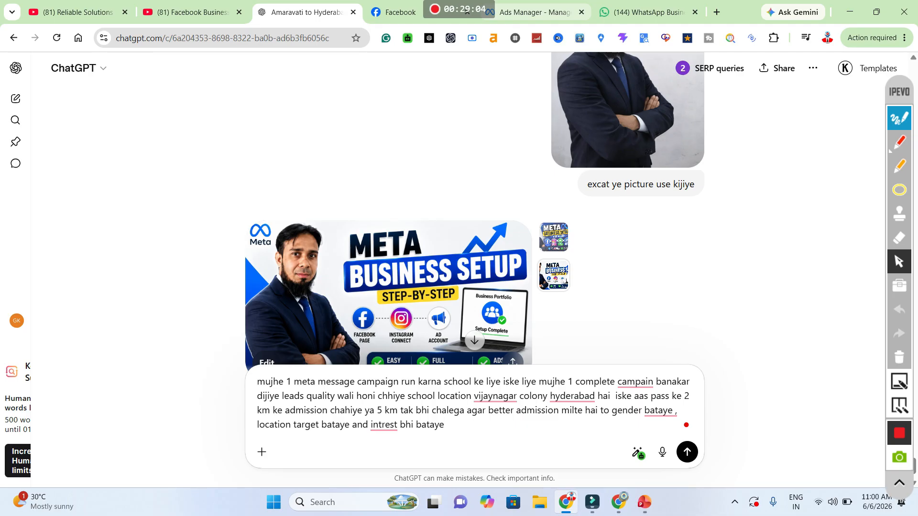
pyautogui.write('campaign ke liye platform')
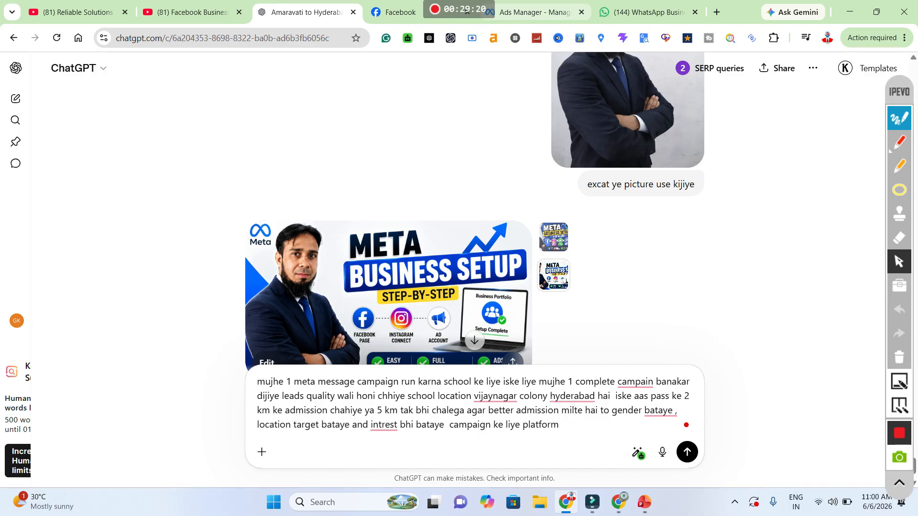
pyautogui.write('konsa better eahega')
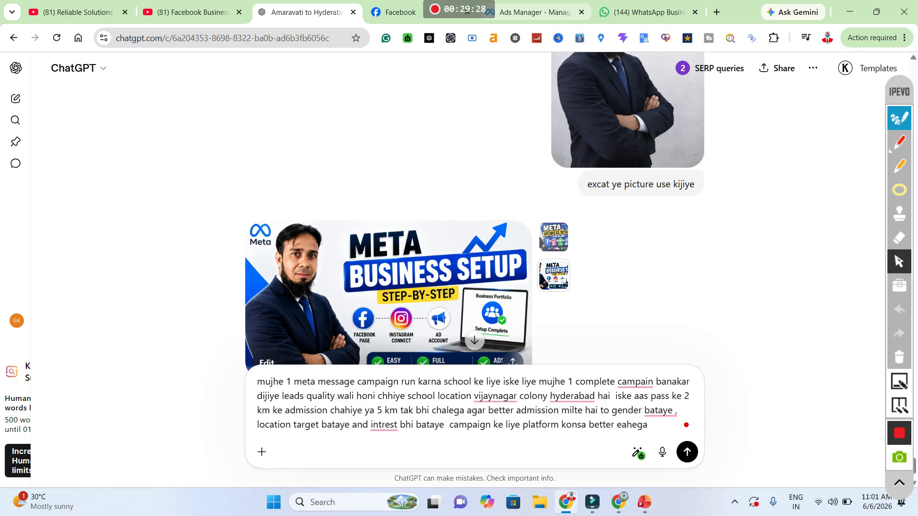
pyautogui.press('Return')
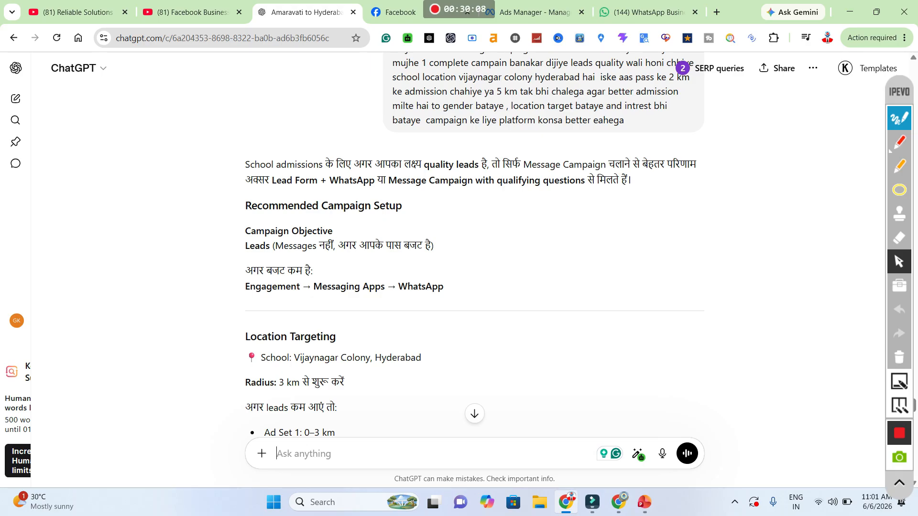
# Step: Read ChatGPT's recommended campaign objective, location targeting, target areas and gender setup, comparing them with the campaign outline in PowerPoint
pyautogui.scroll(-1, 474, 263)
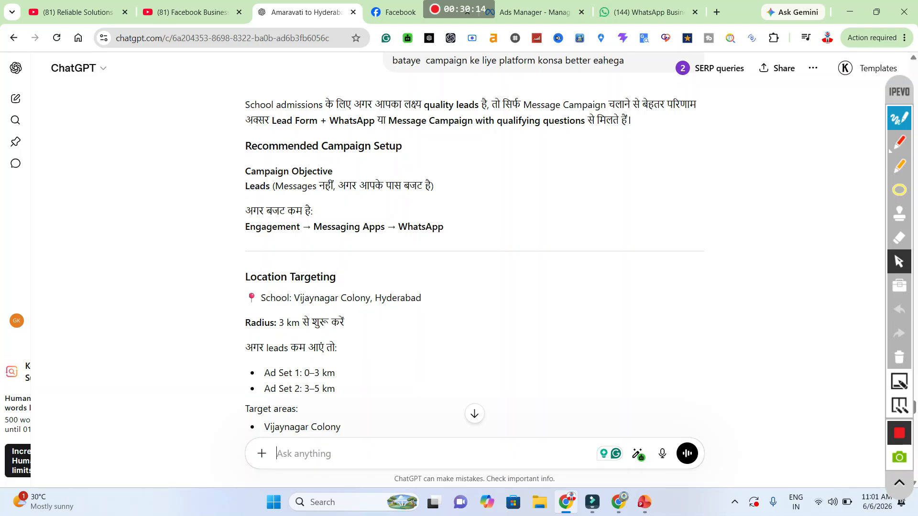
pyautogui.scroll(-2, 474, 263)
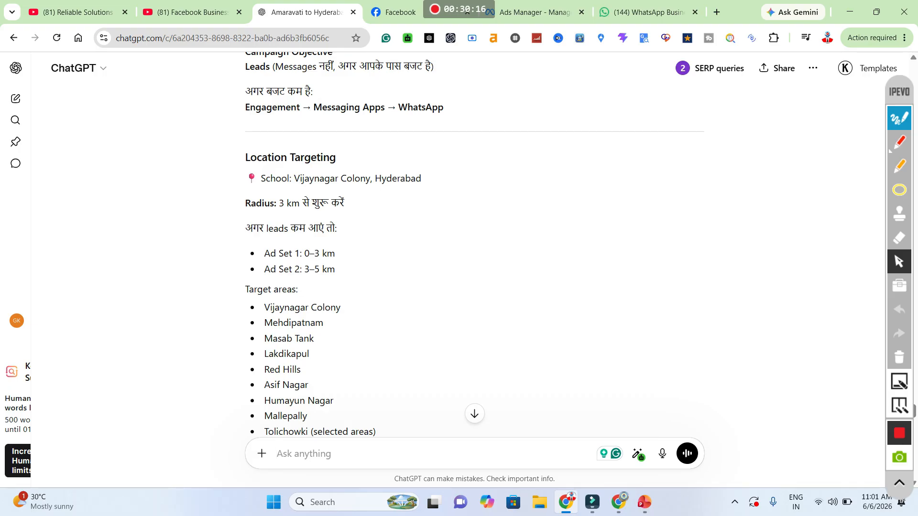
pyautogui.scroll(-1, 475, 263)
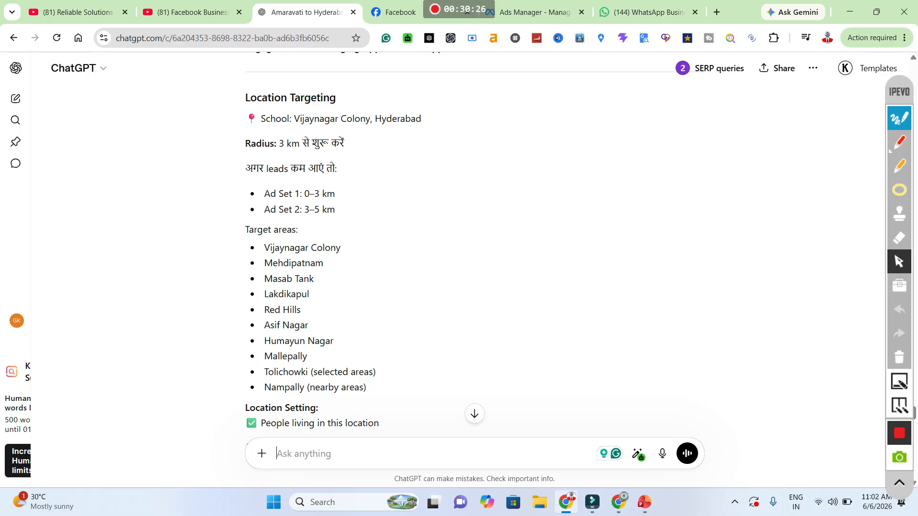
pyautogui.click(644, 502)
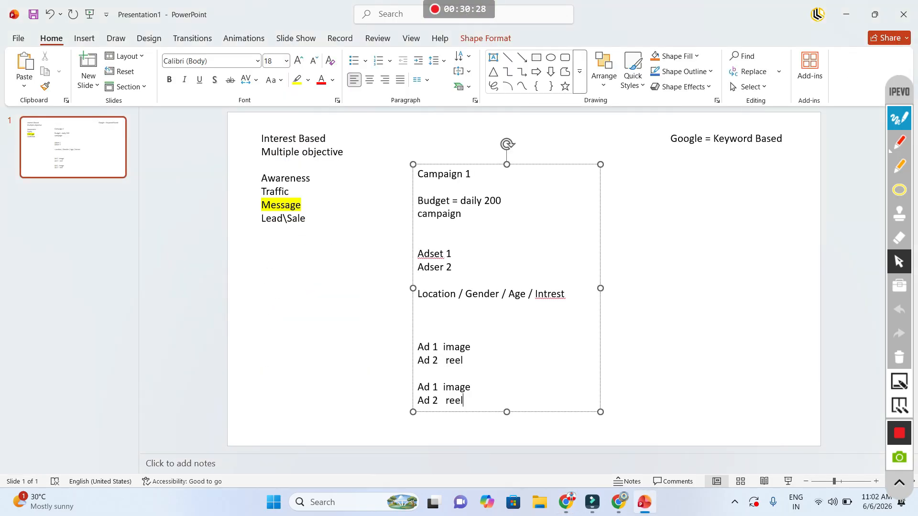
pyautogui.click(644, 501)
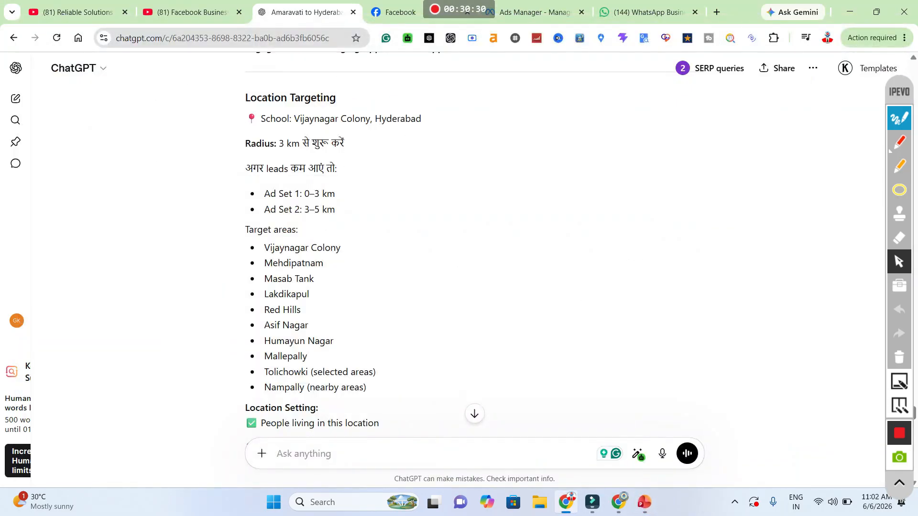
pyautogui.scroll(-1, 474, 247)
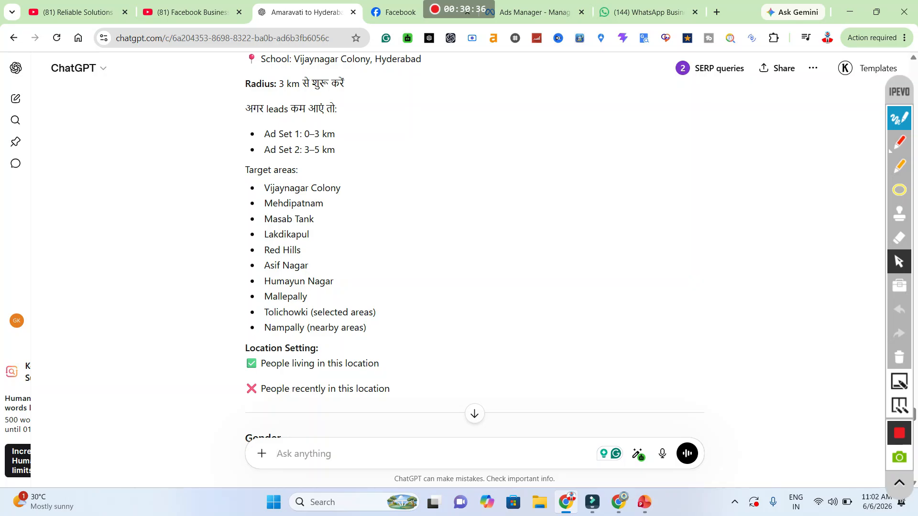
pyautogui.scroll(-3, 473, 239)
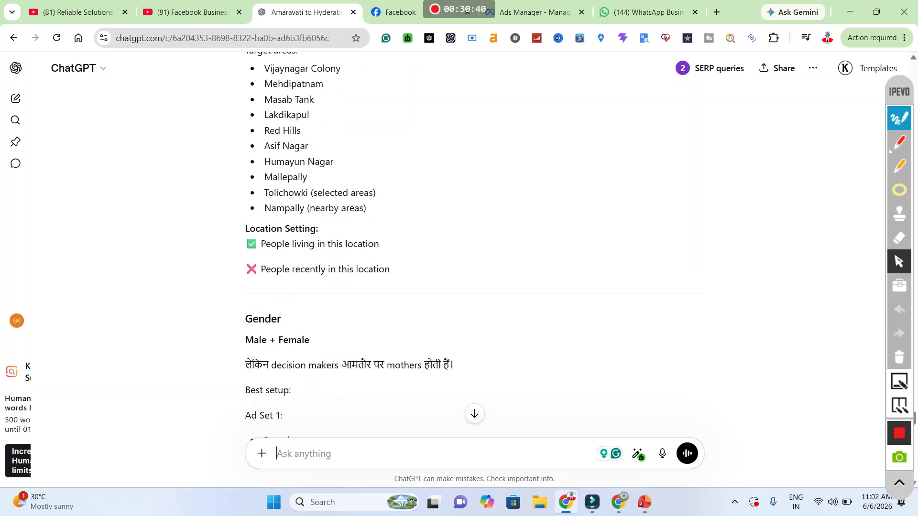
pyautogui.scroll(-4, 473, 239)
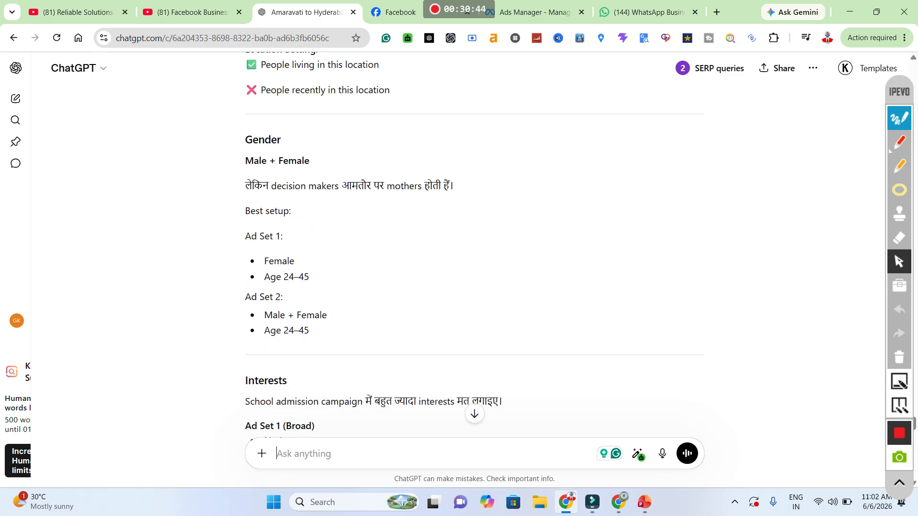
pyautogui.scroll(8, 473, 239)
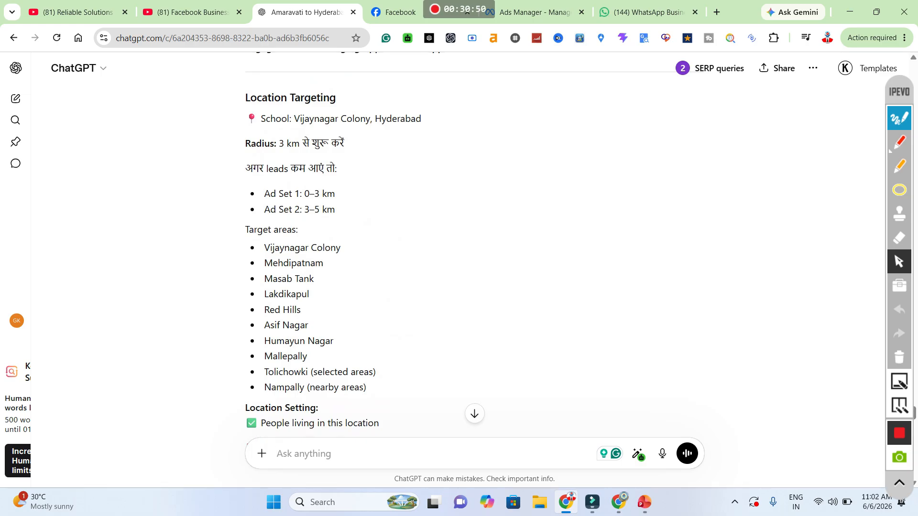
pyautogui.scroll(-10, 474, 246)
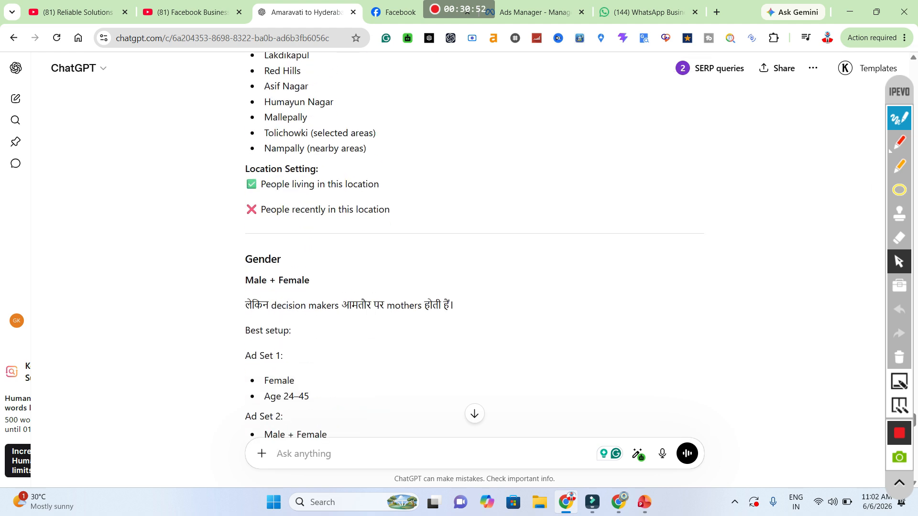
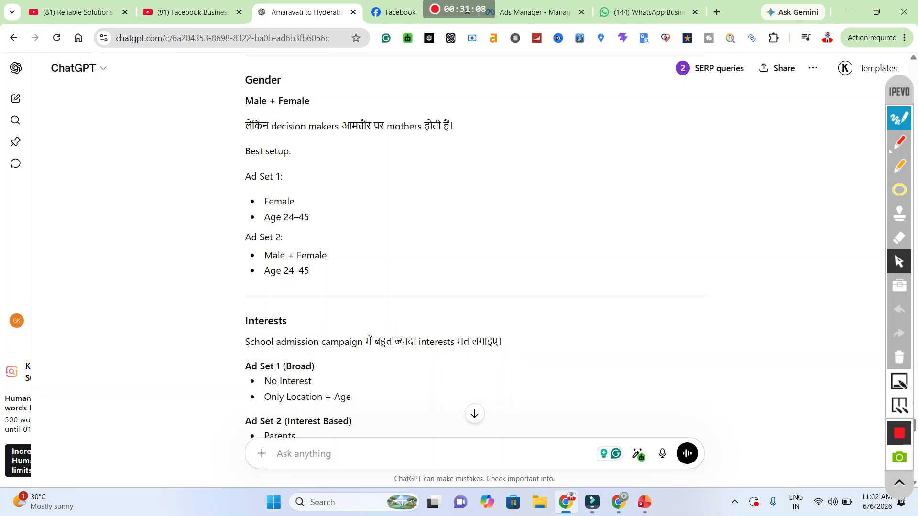
# Step: Read ChatGPT's advice on interests, age, placements, platform and the most effective campaign structure
pyautogui.scroll(-3, 474, 247)
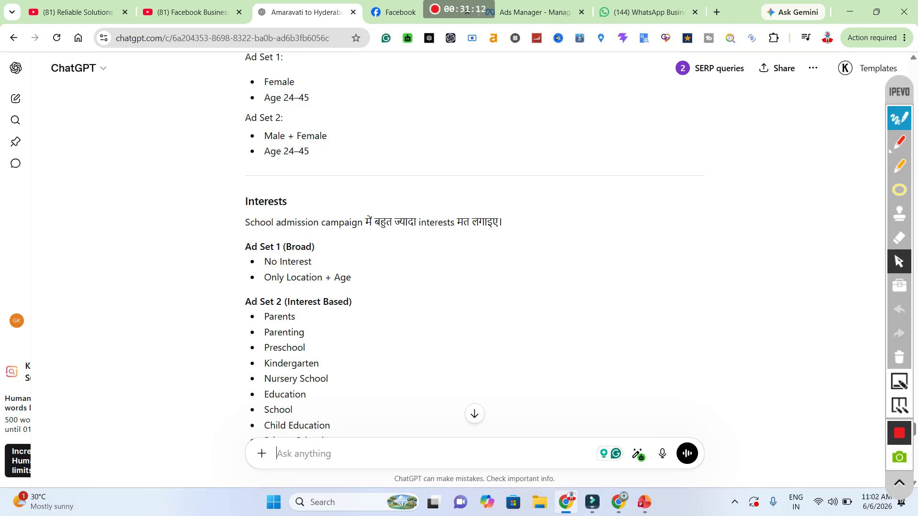
pyautogui.scroll(-1, 474, 241)
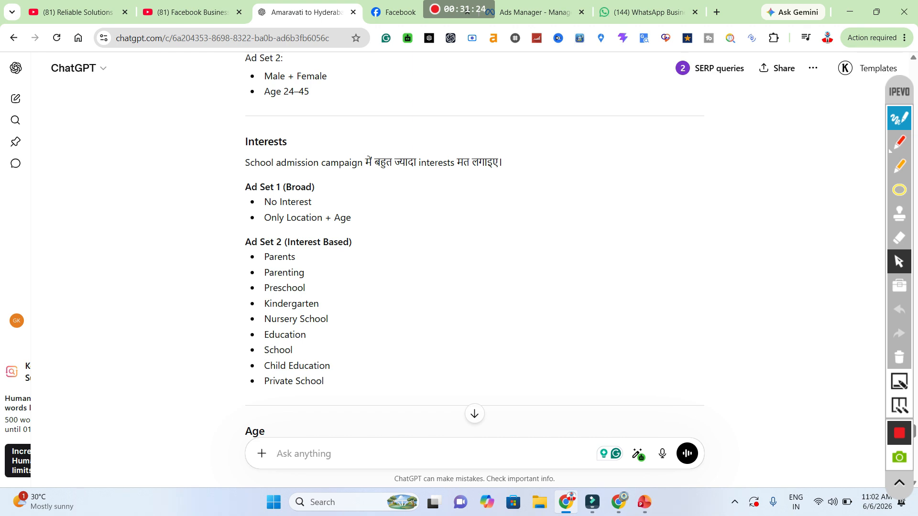
pyautogui.scroll(-5, 474, 268)
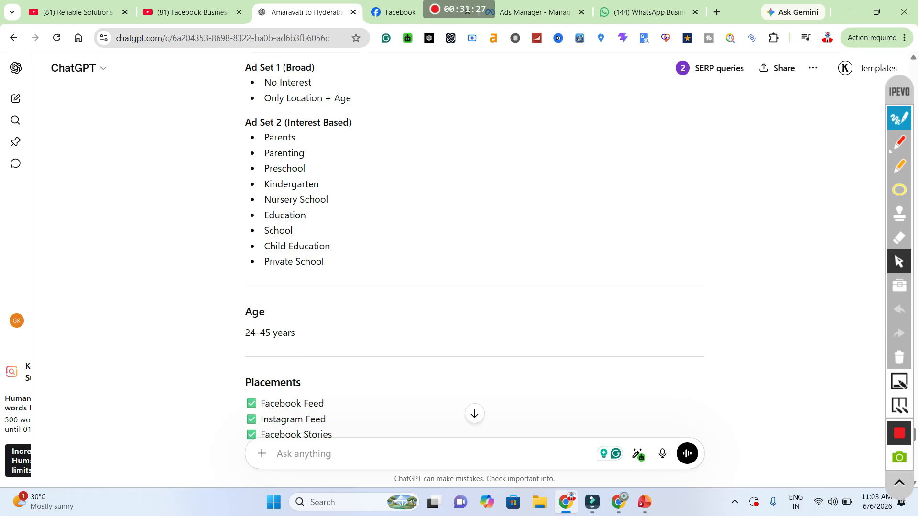
pyautogui.scroll(-2, 474, 267)
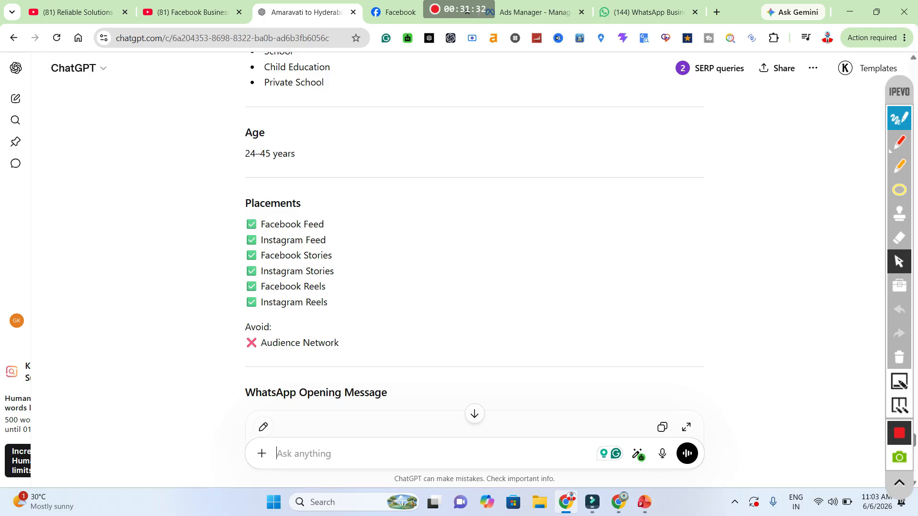
pyautogui.scroll(-6, 474, 268)
pyautogui.scroll(-15, 474, 268)
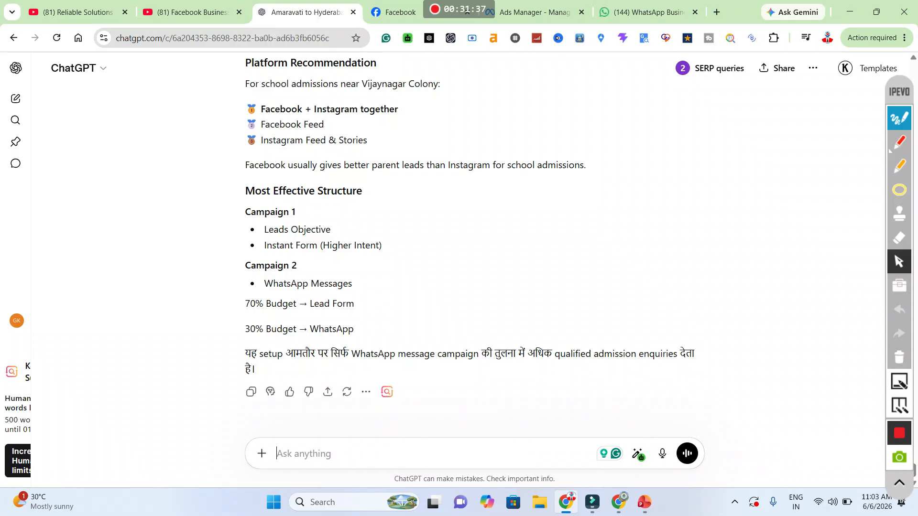
# Step: Copy the interest "Nursery School" from ChatGPT's Ad Set 2 list and search for it in the Ads Manager ad set's detailed targeting
pyautogui.scroll(18, 475, 267)
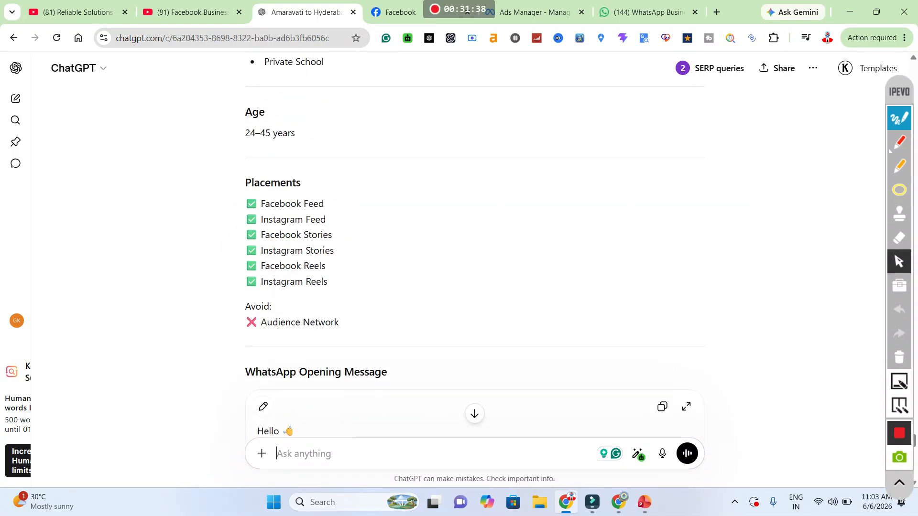
pyautogui.scroll(6, 474, 268)
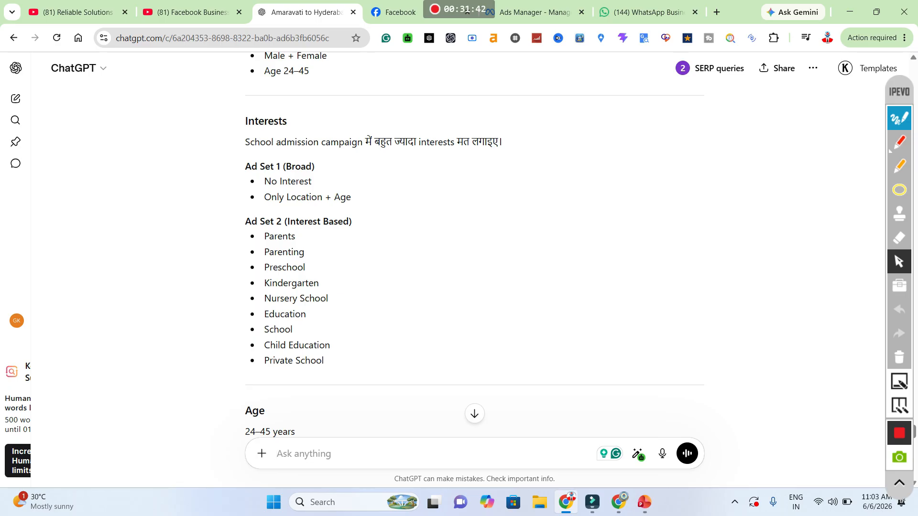
pyautogui.moveTo(329, 298); pyautogui.dragTo(264, 299)
pyautogui.hotkey('ctrl', 'c')
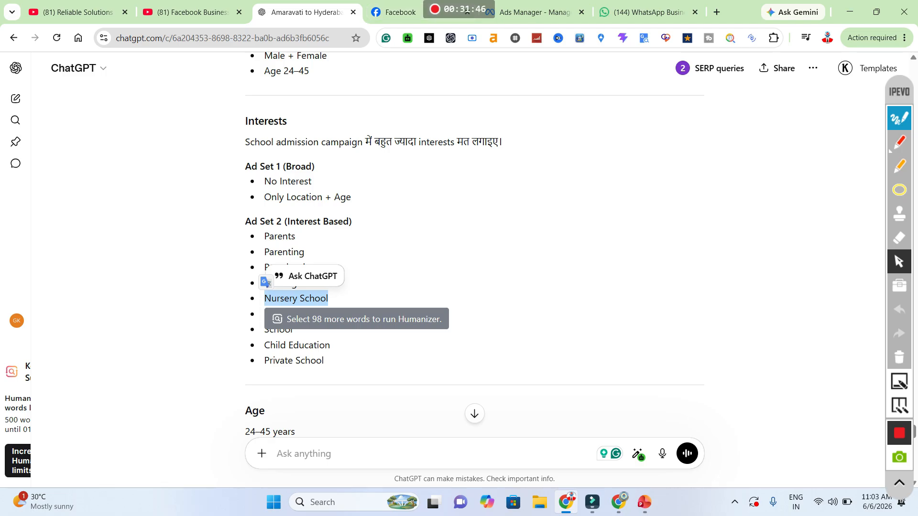
pyautogui.click(619, 502)
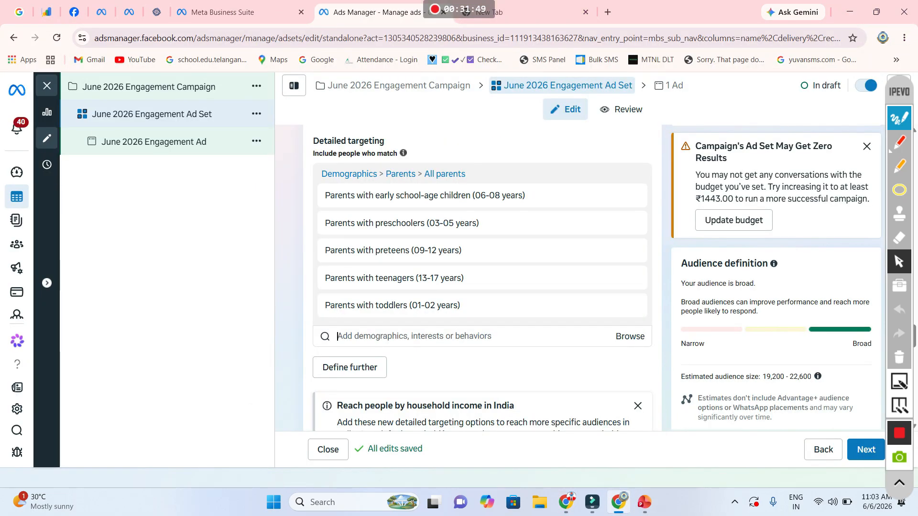
pyautogui.hotkey('ctrl', 'v')
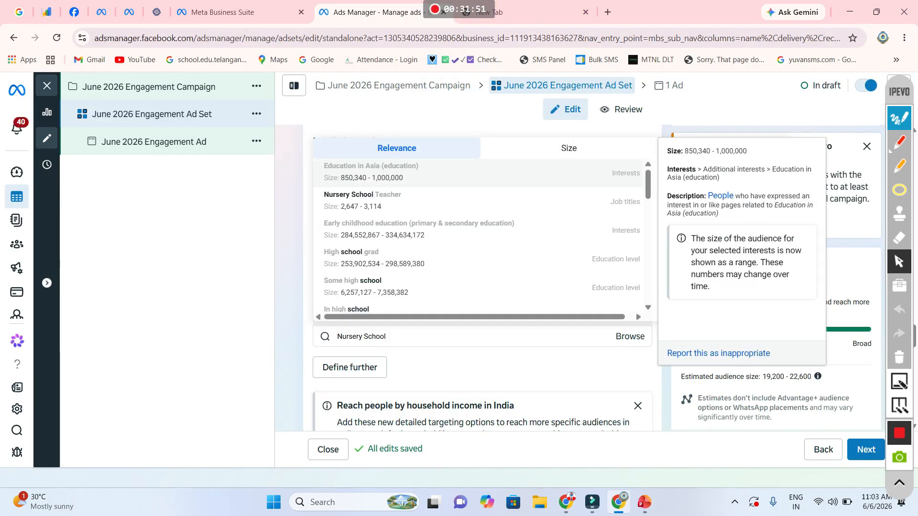
# Step: Examine the detailed targeting suggestions for "Nursery School" for a relevant interest
pyautogui.press('Down')
pyautogui.press('Down')
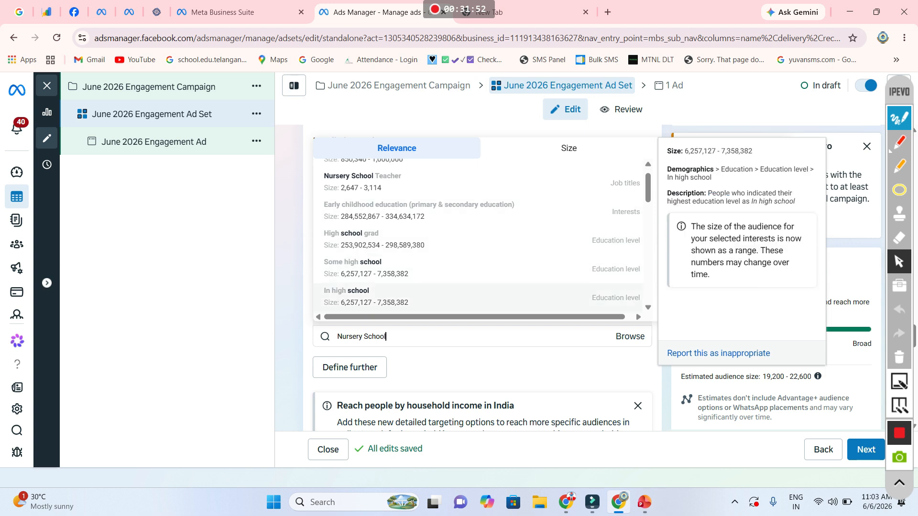
pyautogui.press('Up')
pyautogui.press('Up')
pyautogui.press('Up')
pyautogui.press('Up')
pyautogui.press('Up')
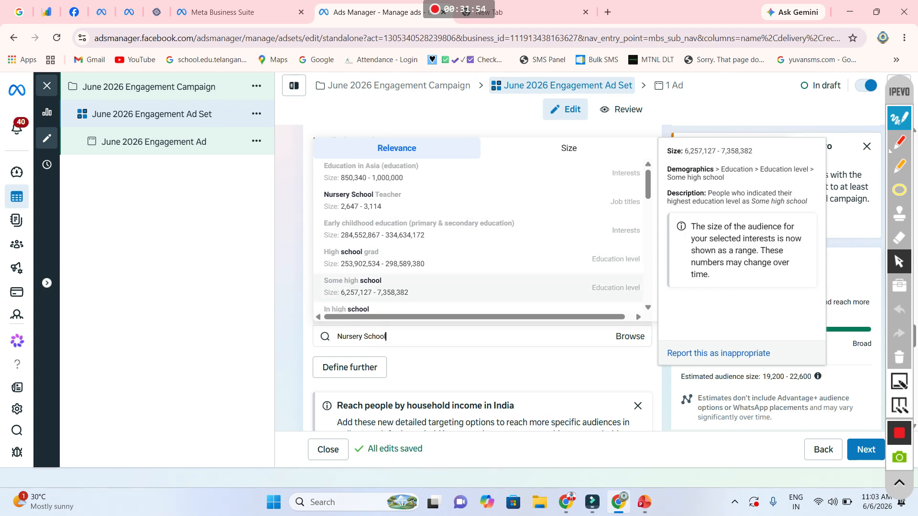
pyautogui.press('Down')
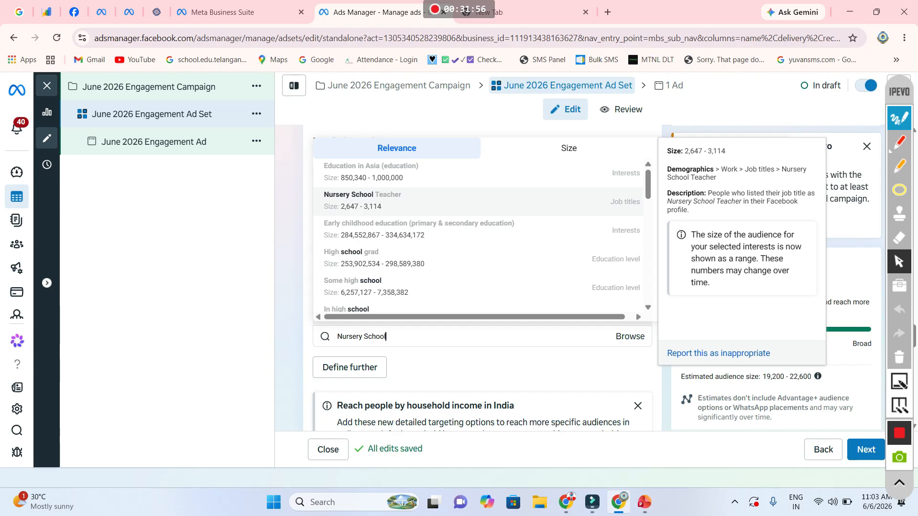
pyautogui.press('Down')
pyautogui.press('Down')
pyautogui.press('Down')
pyautogui.press('Up')
pyautogui.press('Down')
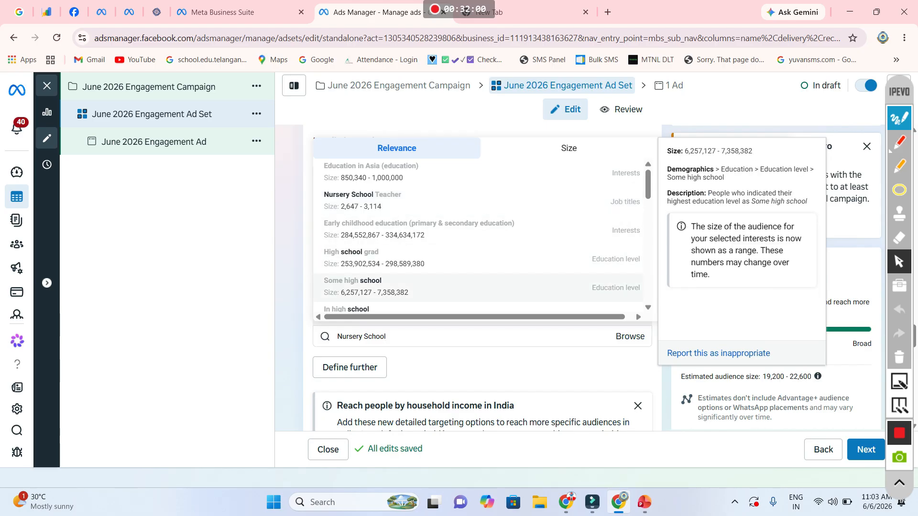
pyautogui.press('Down')
pyautogui.press('Down')
pyautogui.press('Down')
pyautogui.press('Down')
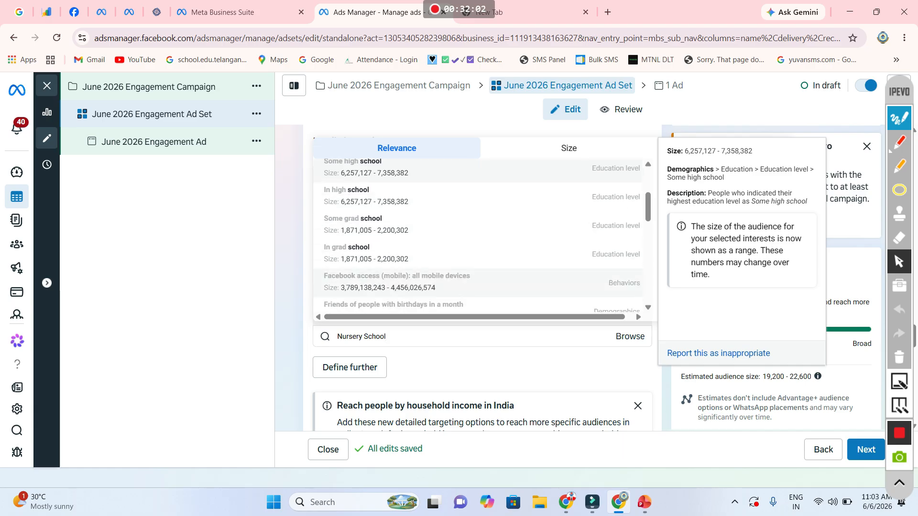
pyautogui.scroll(-3, 478, 234)
pyautogui.scroll(-2, 478, 272)
pyautogui.scroll(-4, 478, 272)
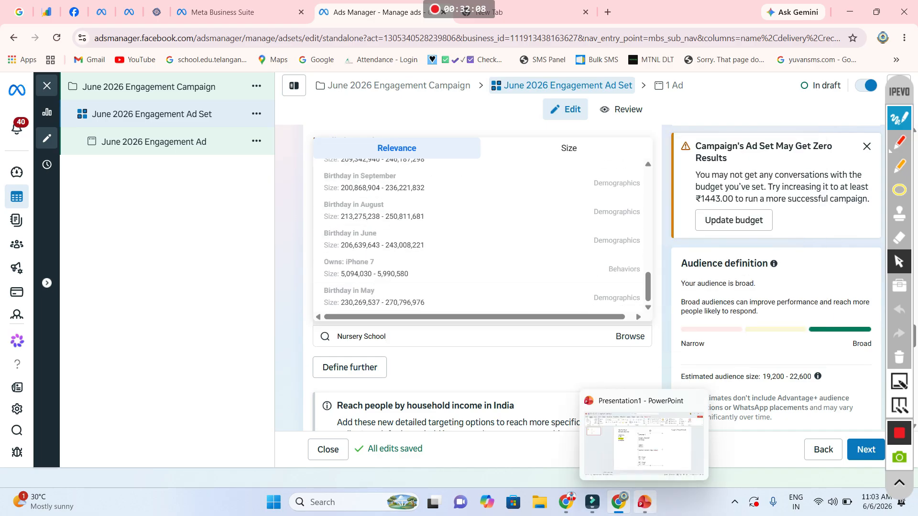
# Step: Copy "Kindergarten" from ChatGPT's interest list and replace the detailed targeting search term in Ads Manager with it
pyautogui.click(565, 502)
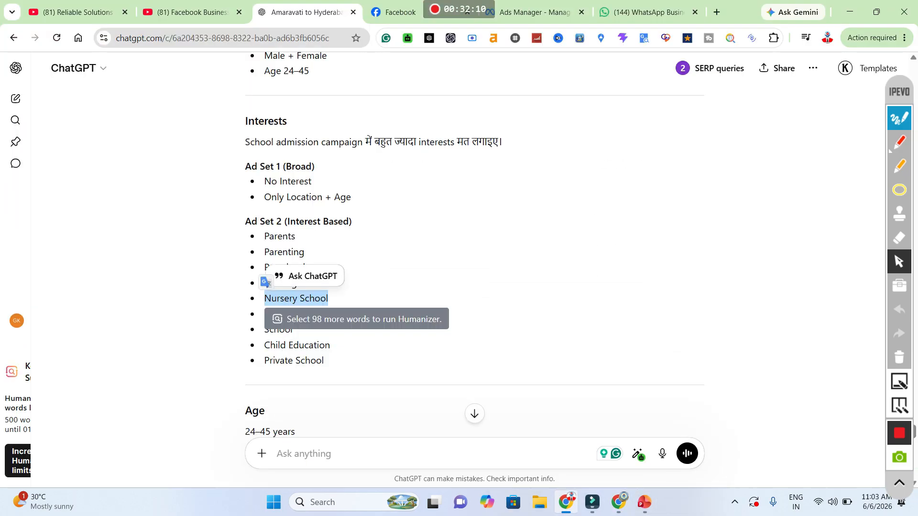
pyautogui.click(368, 287)
pyautogui.moveTo(320, 283); pyautogui.dragTo(264, 284)
pyautogui.hotkey('ctrl', 'c')
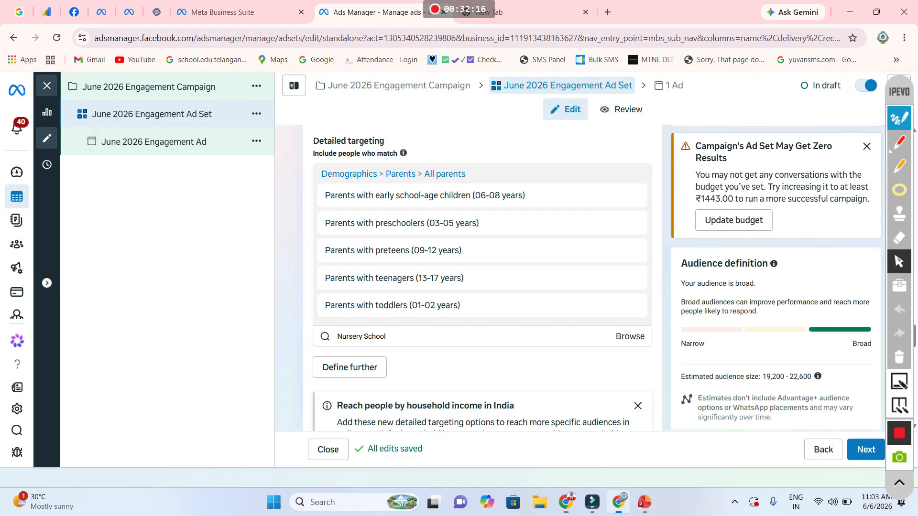
pyautogui.click(618, 502)
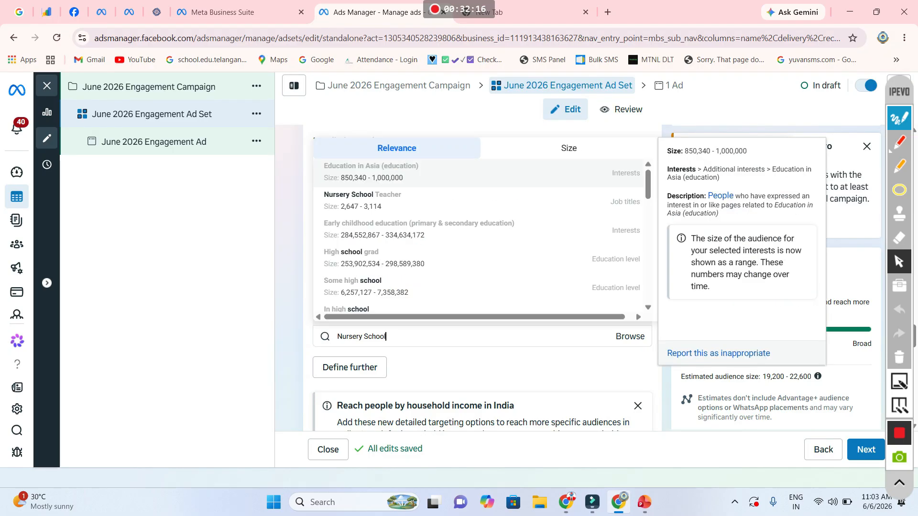
pyautogui.hotkey('ctrl', 'a')
pyautogui.press('BackSpace')
pyautogui.hotkey('ctrl', 'v')
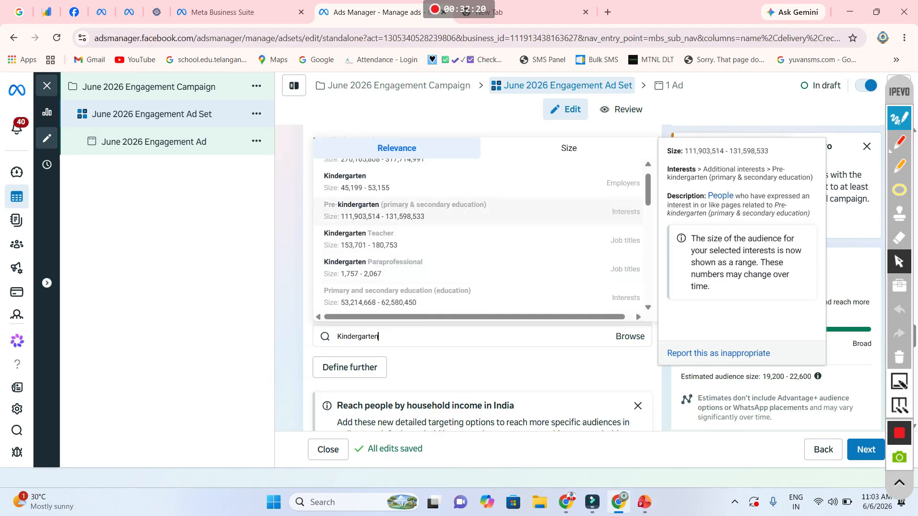
# Step: Add the interest "Kindergarten (primary & secondary education)" to the ad set's detailed targeting
pyautogui.press('Up')
pyautogui.press('Up')
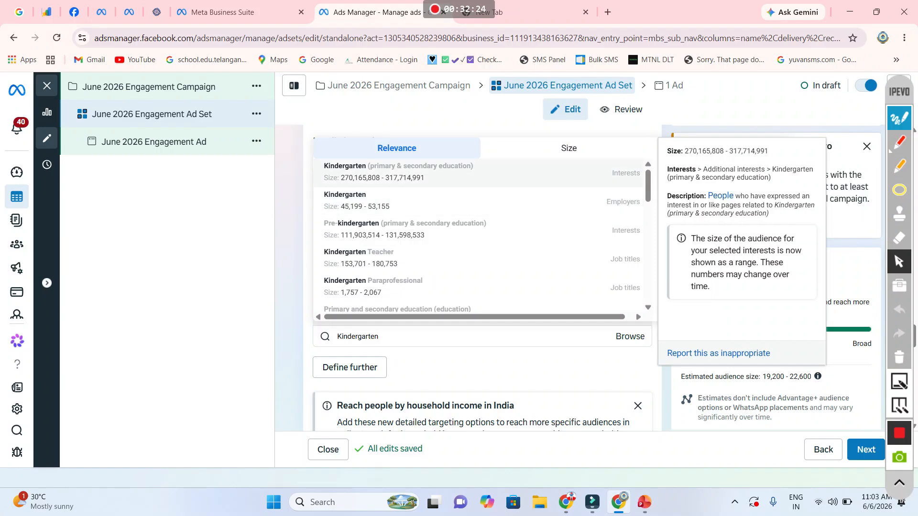
pyautogui.press('Down')
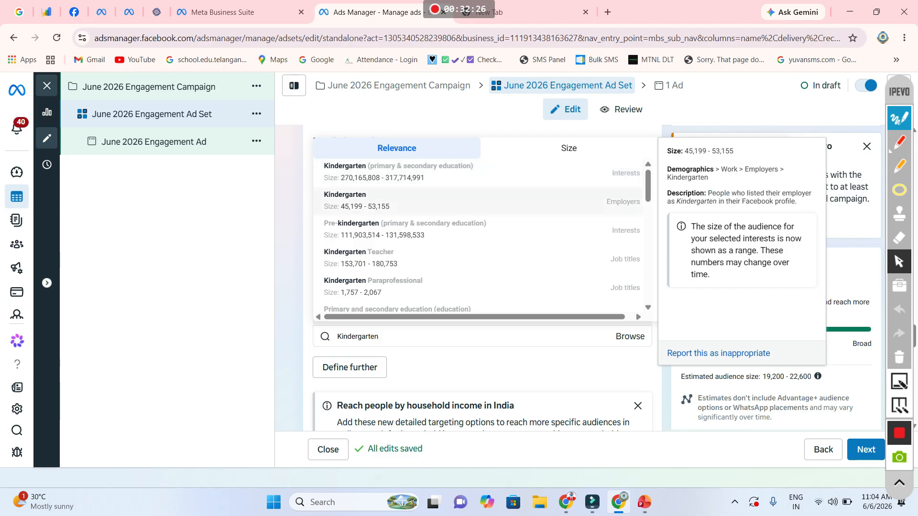
pyautogui.press('Up')
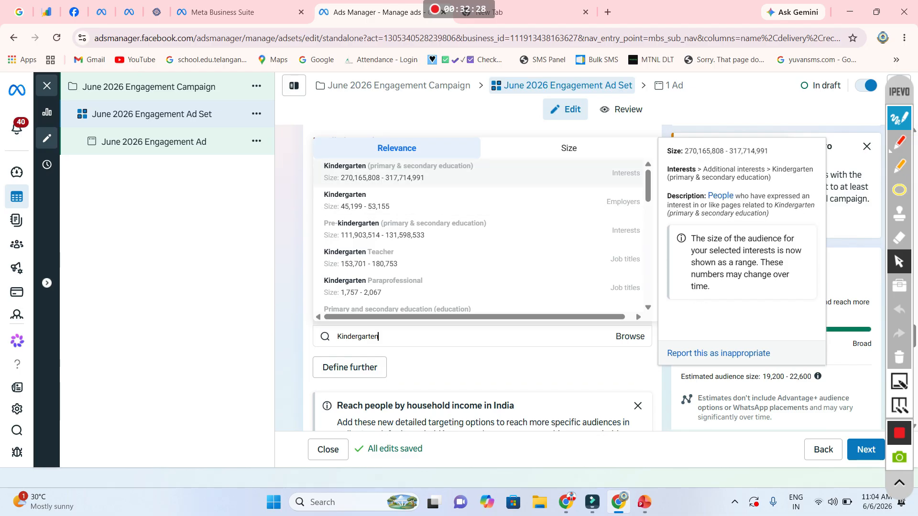
pyautogui.press('Return')
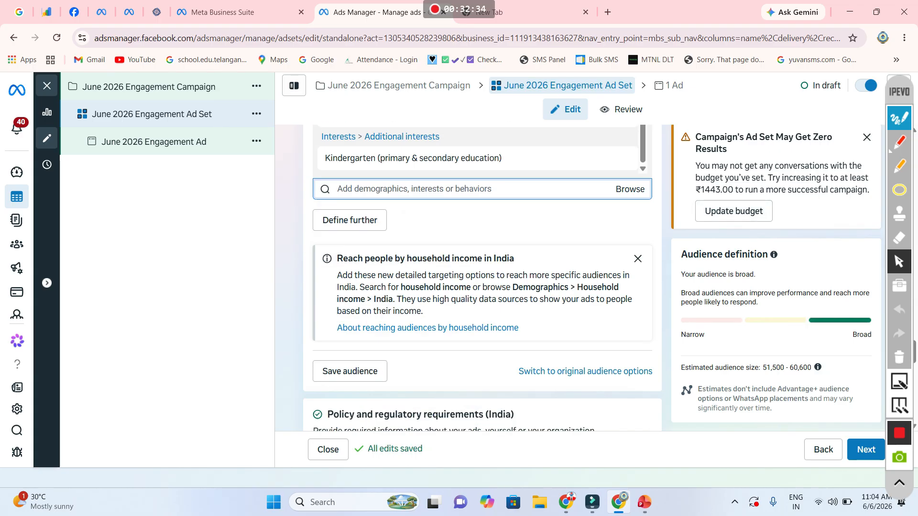
# Step: Add the suggested interests "Preschool (primary & secondary education)" and "Early childhood education (primary & secondary education)" to the ad set's detailed targeting
pyautogui.scroll(-3, 483, 277)
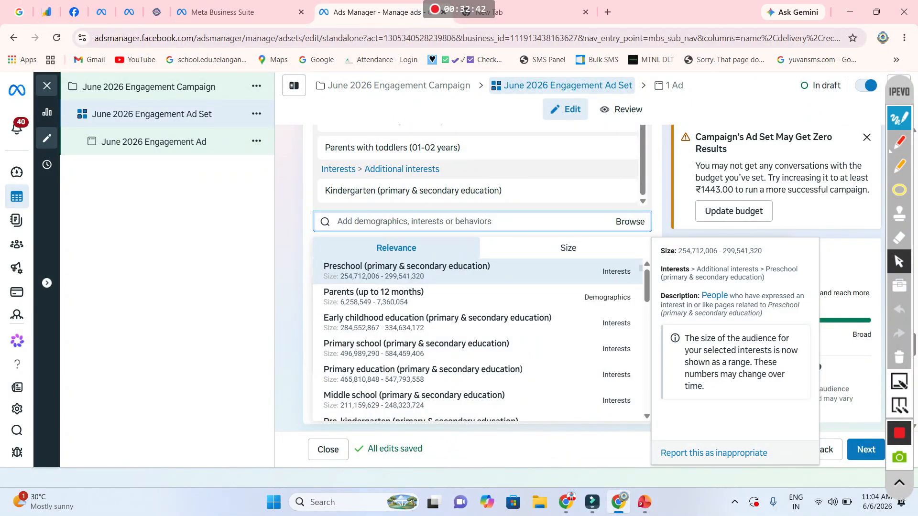
pyautogui.press('Return')
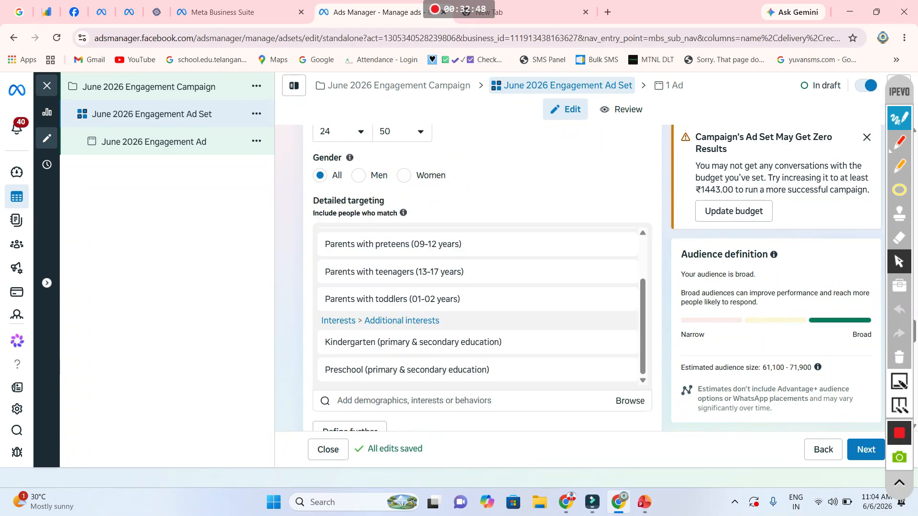
pyautogui.click(414, 281)
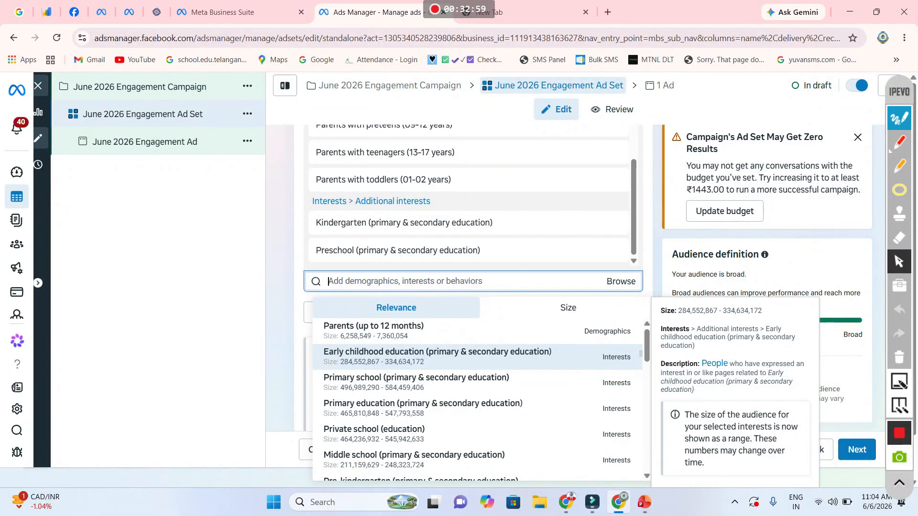
pyautogui.click(437, 356)
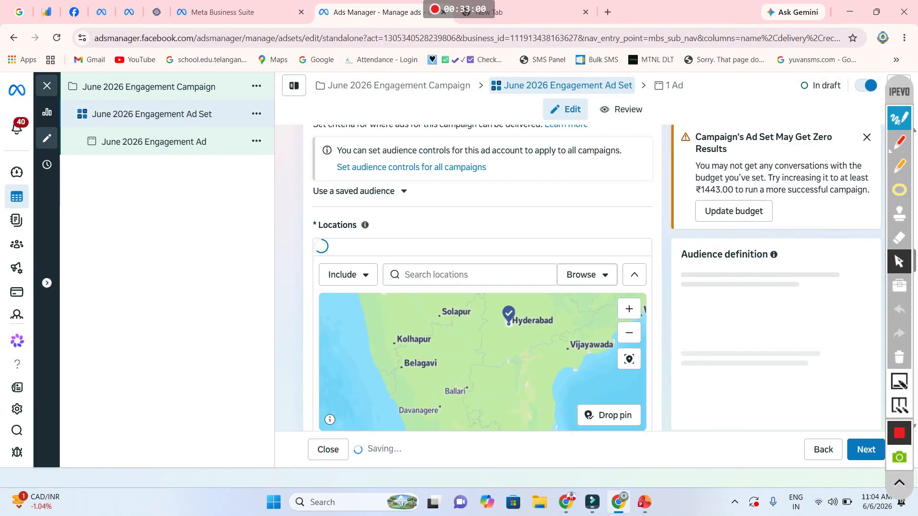
# Step: Add the suggested interest "Primary school (primary & secondary education)" to the ad set's detailed targeting
pyautogui.scroll(-15, 459, 258)
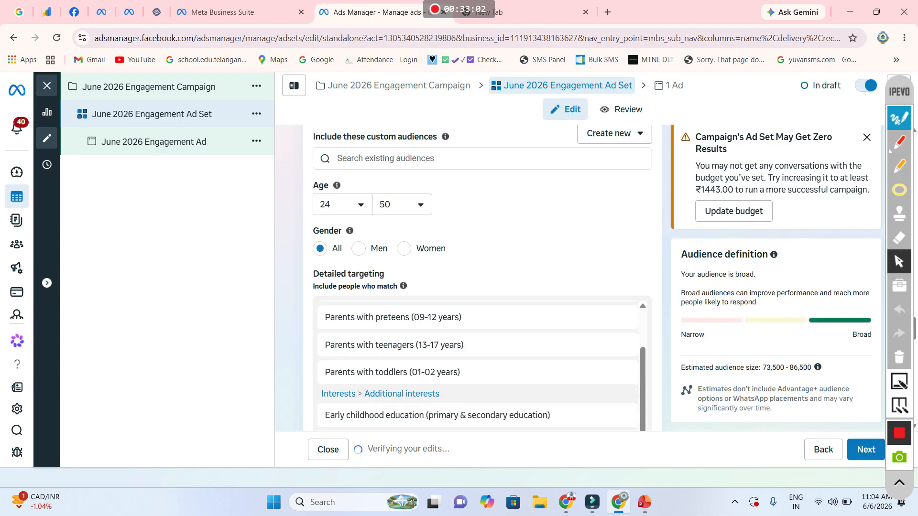
pyautogui.scroll(-3, 478, 277)
pyautogui.scroll(1, 478, 277)
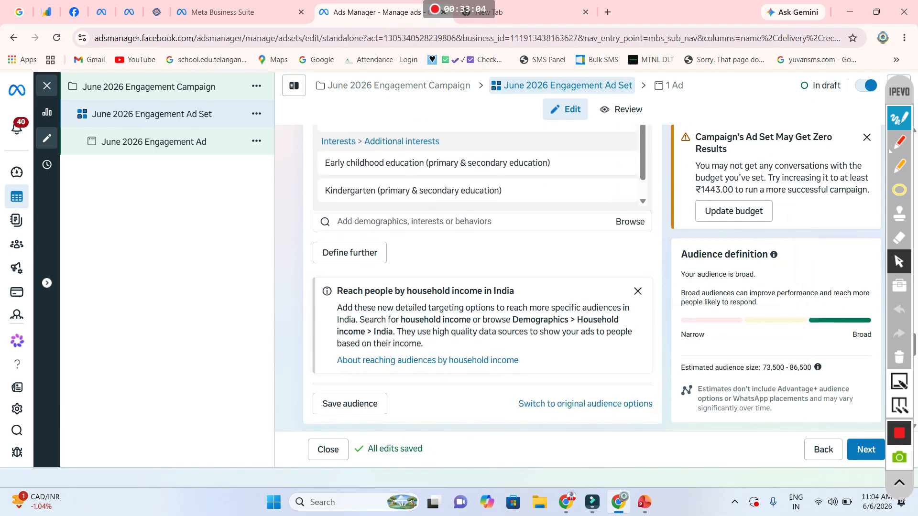
pyautogui.click(437, 221)
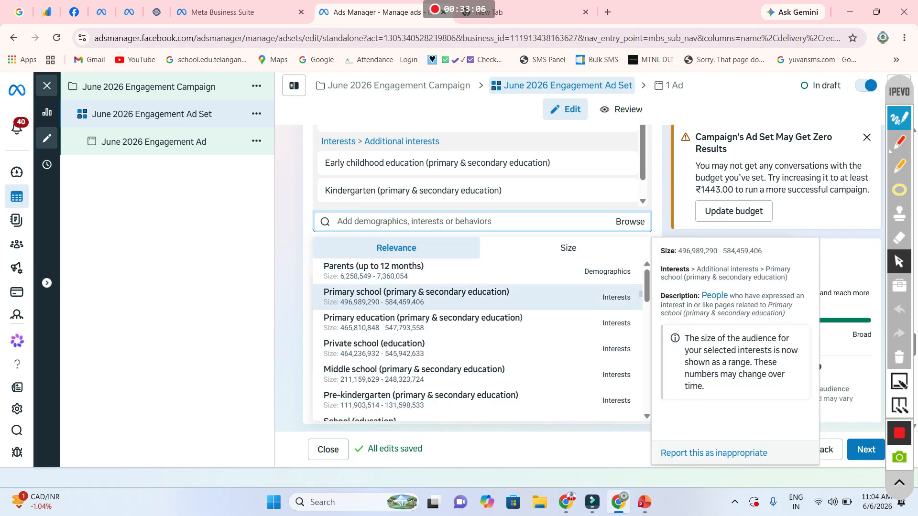
pyautogui.press('Down')
pyautogui.press('Down')
pyautogui.press('Up')
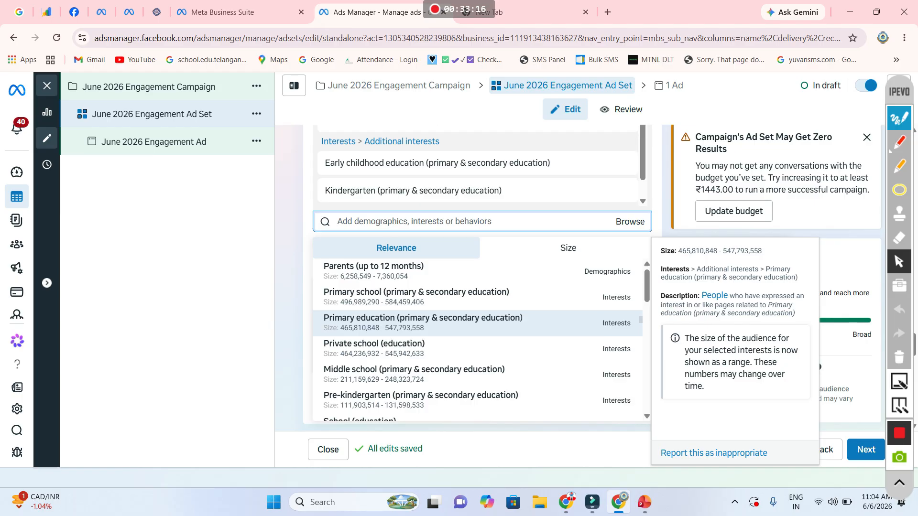
pyautogui.press('Up')
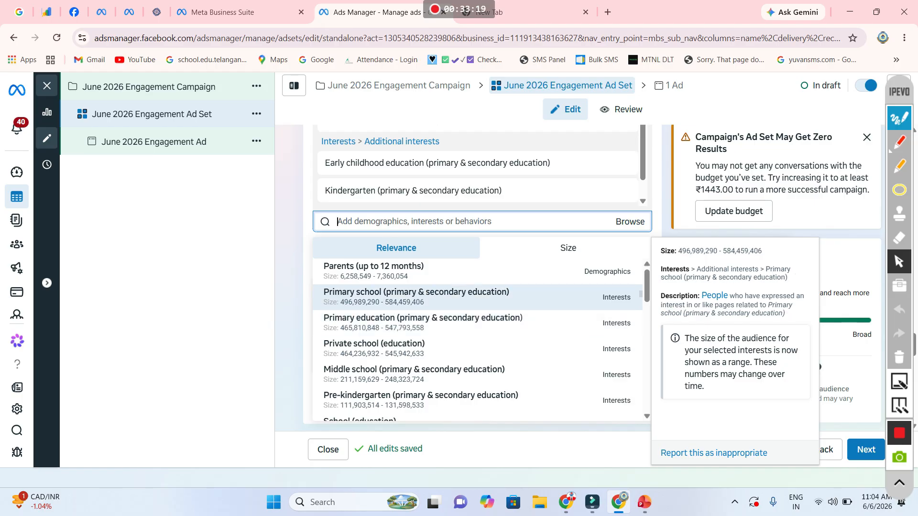
pyautogui.press('Return')
# Step: Review the ad set's settings from locations, languages and audience down to placements and brand safety
pyautogui.scroll(10, 637, 421)
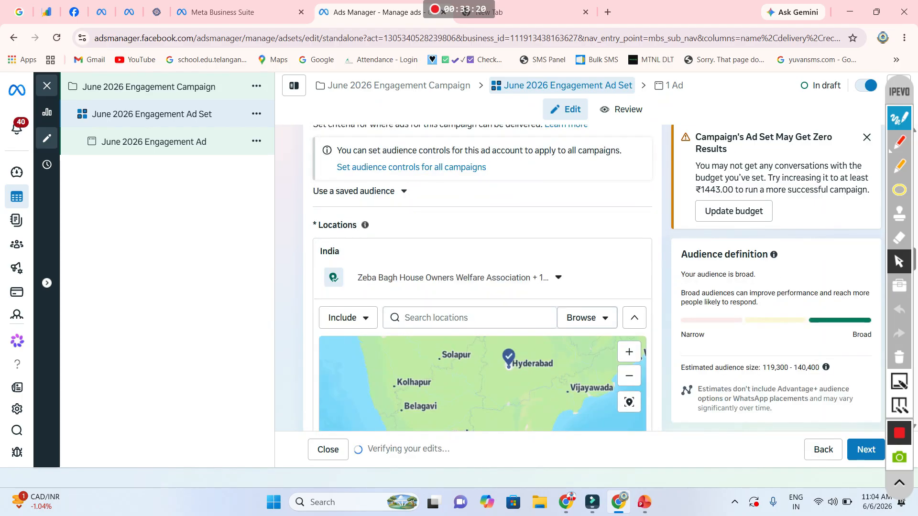
pyautogui.scroll(-1, 419, 331)
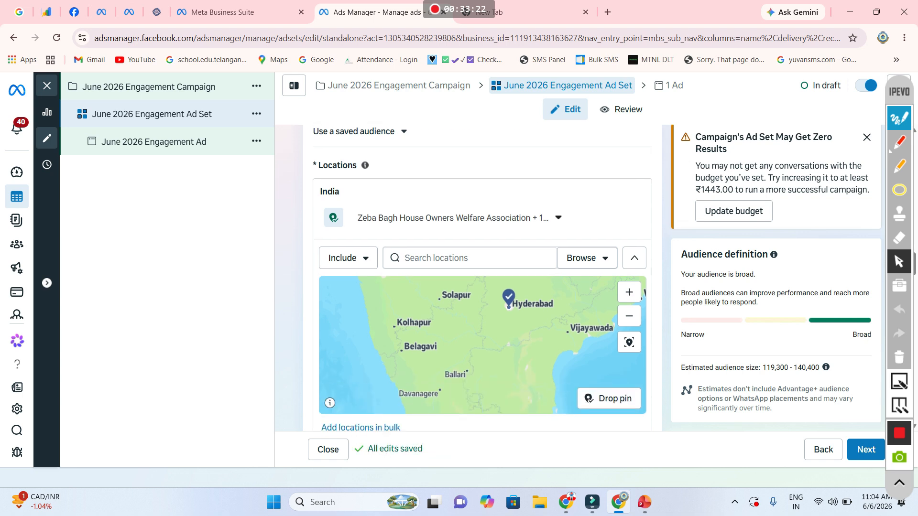
pyautogui.scroll(5, 420, 330)
pyautogui.scroll(-6, 483, 280)
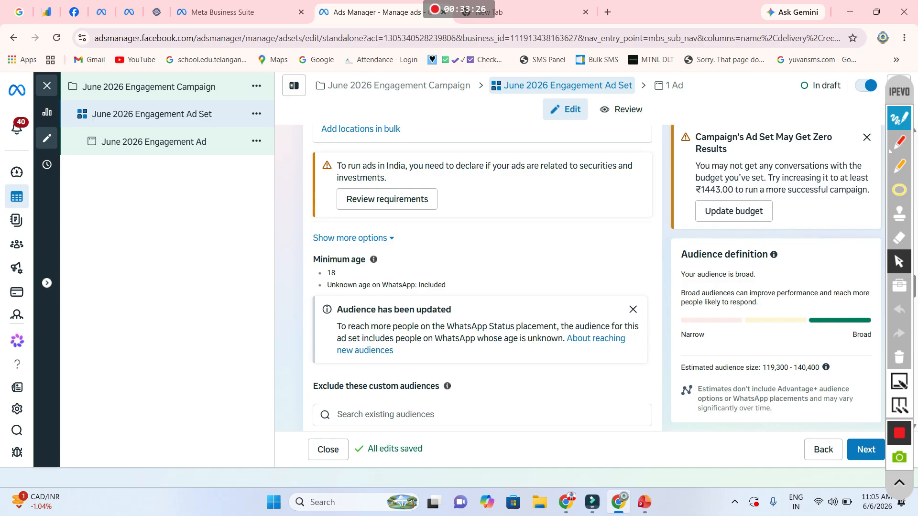
pyautogui.scroll(-7, 482, 279)
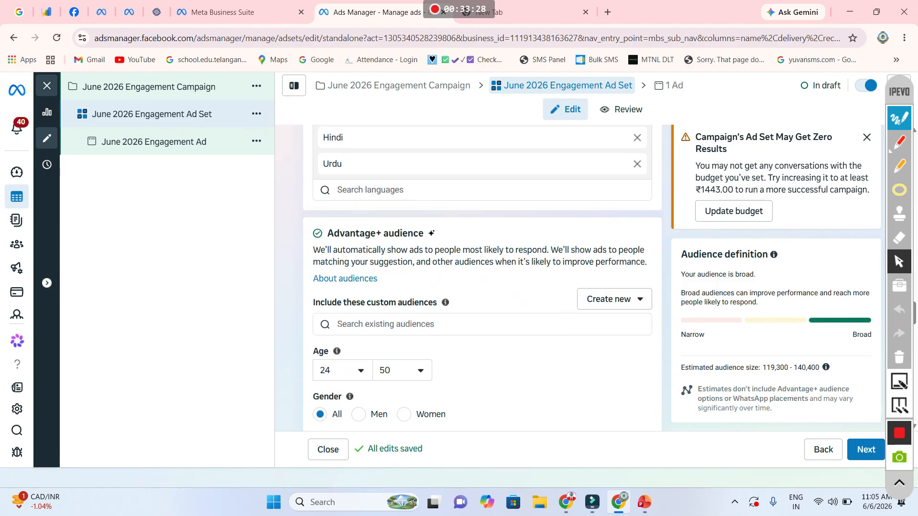
pyautogui.scroll(-6, 482, 279)
pyautogui.scroll(-8, 482, 279)
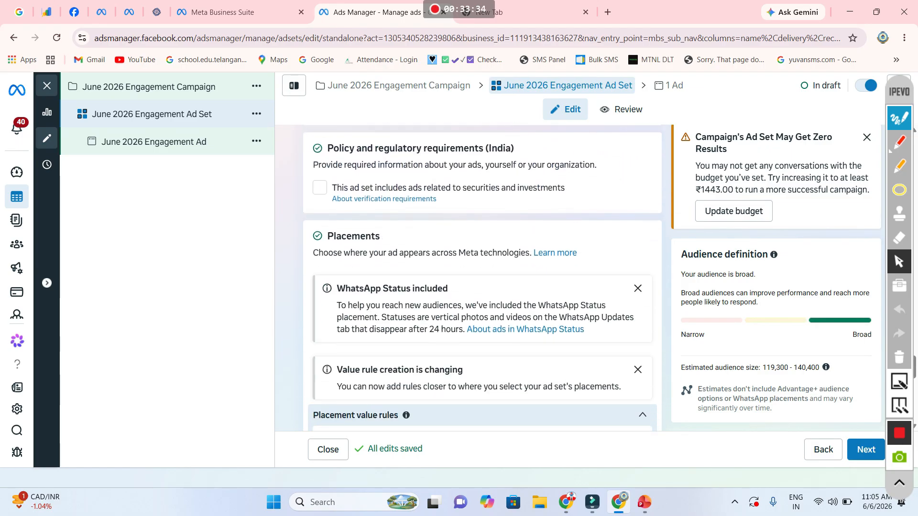
pyautogui.scroll(-3, 482, 280)
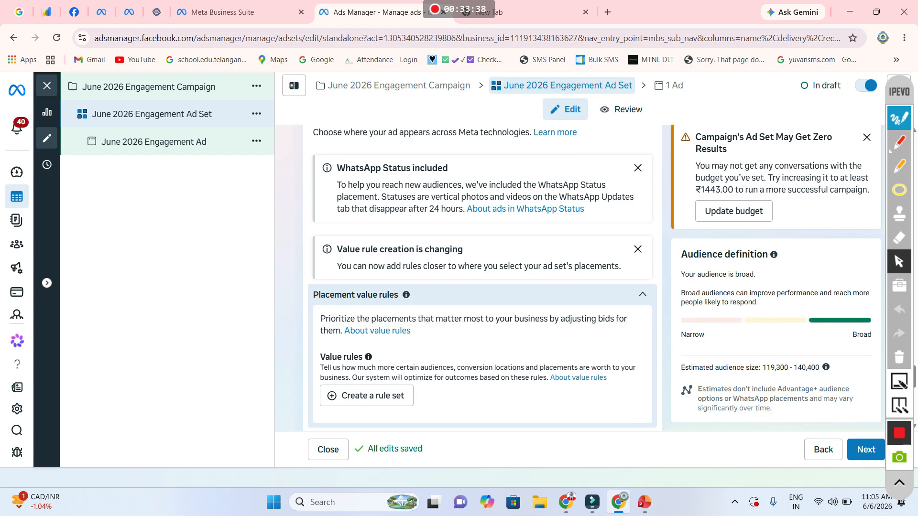
pyautogui.scroll(-4, 483, 279)
pyautogui.scroll(-5, 482, 280)
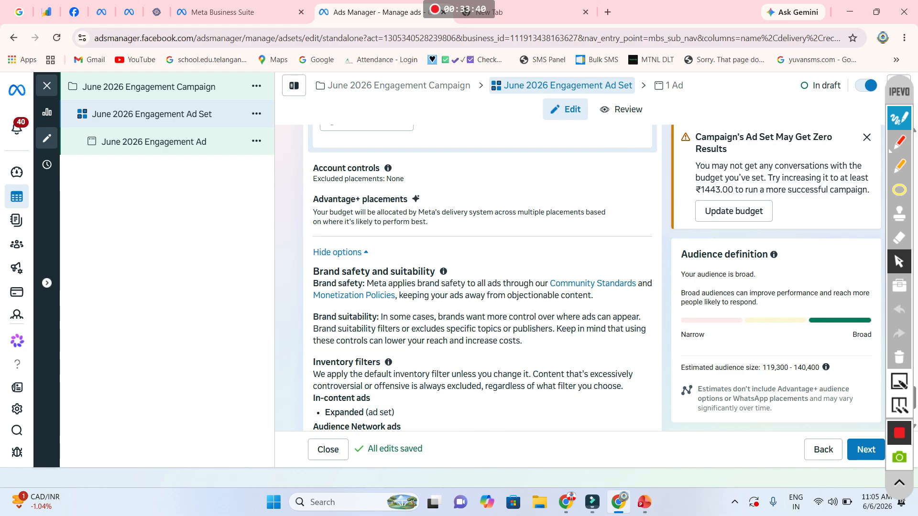
# Step: Look back over the ad set from the placement settings up through detailed targeting to the conversion section
pyautogui.scroll(6, 482, 279)
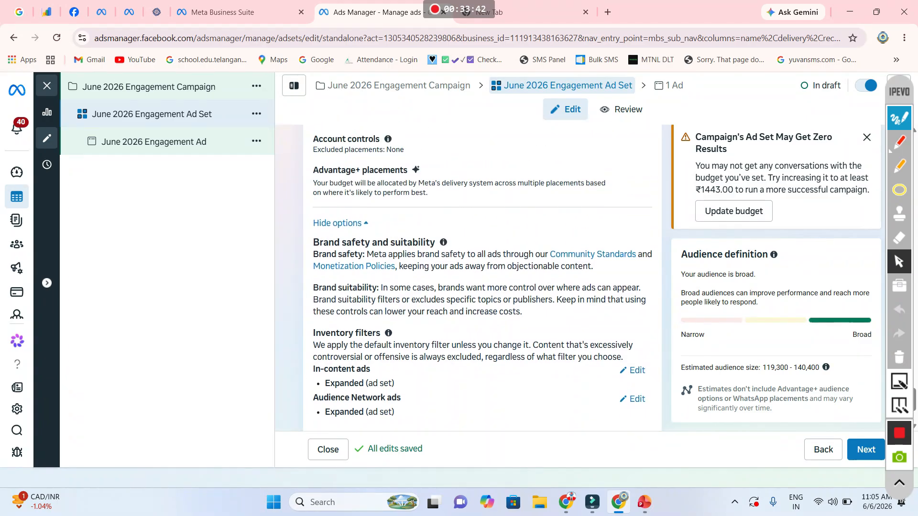
pyautogui.scroll(3, 482, 280)
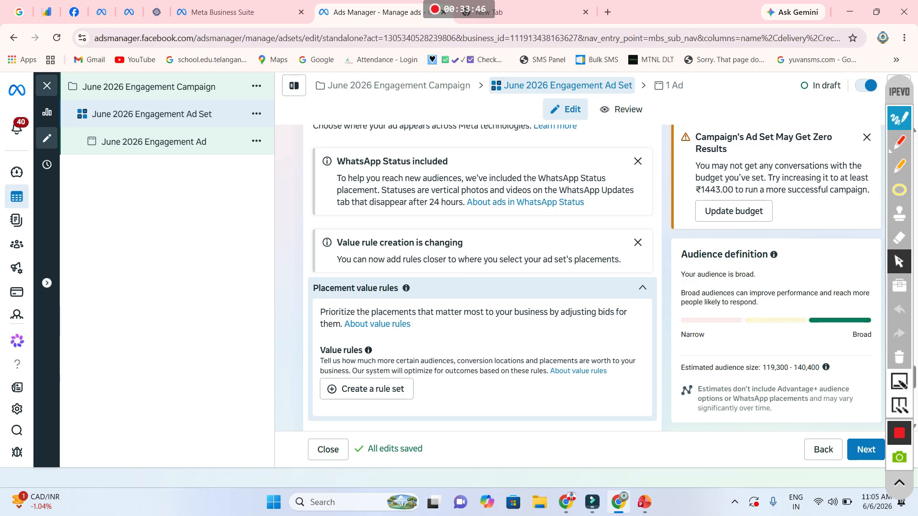
pyautogui.scroll(4, 482, 279)
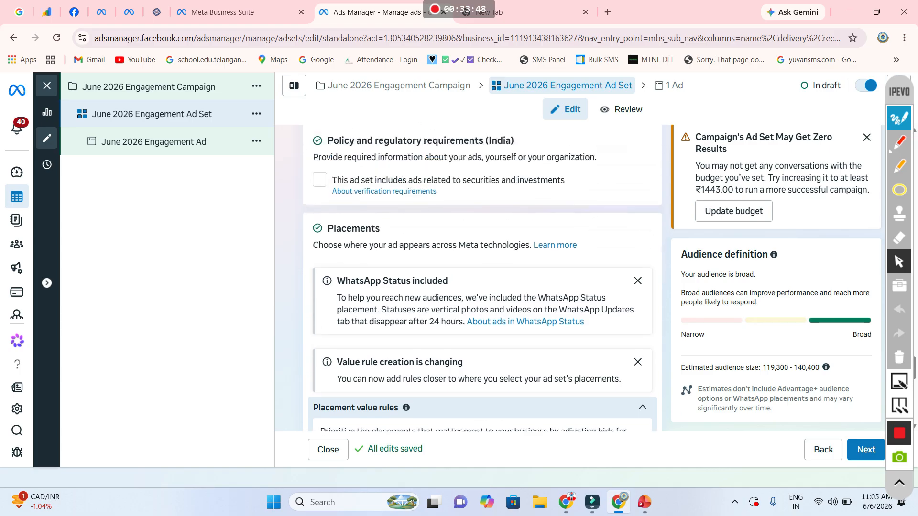
pyautogui.scroll(4, 482, 280)
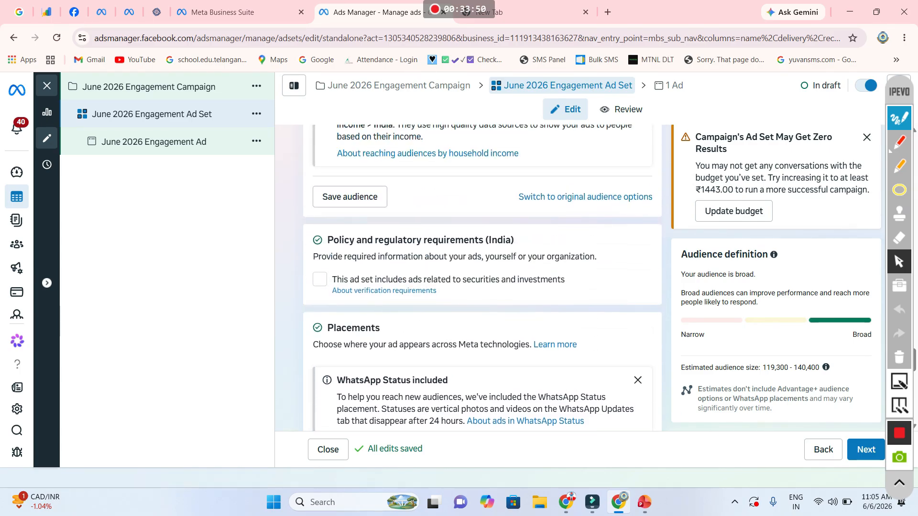
pyautogui.scroll(5, 482, 306)
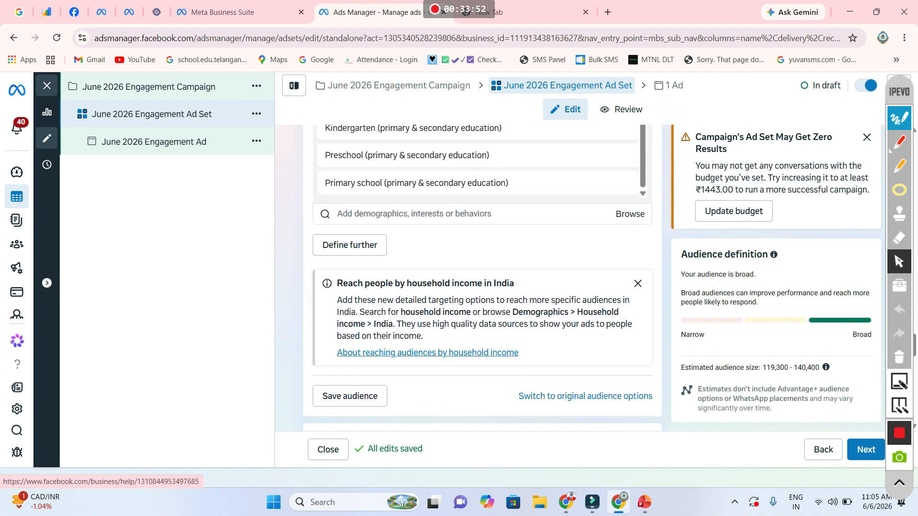
pyautogui.scroll(8, 478, 306)
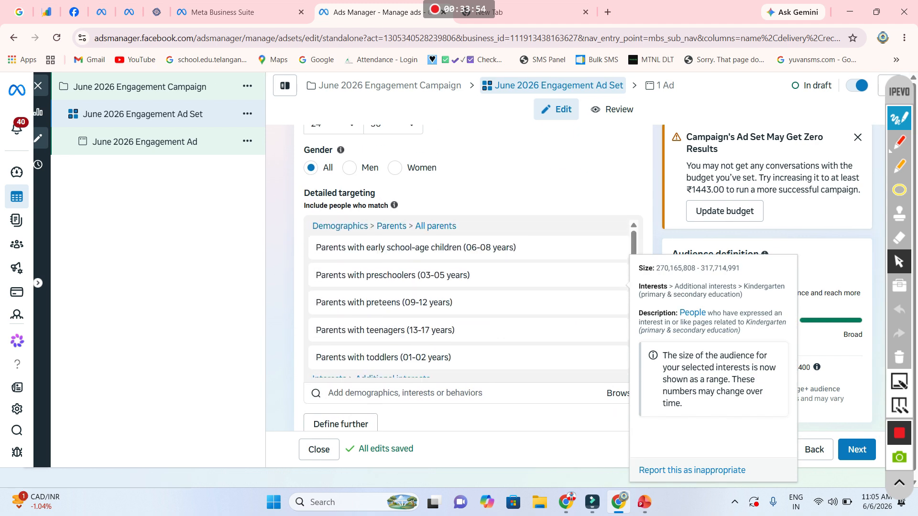
pyautogui.scroll(15, 482, 277)
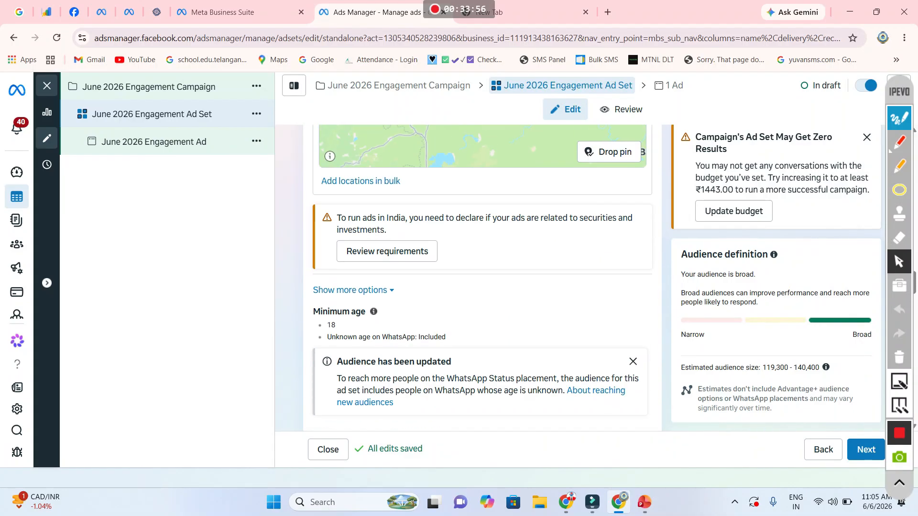
pyautogui.scroll(15, 482, 277)
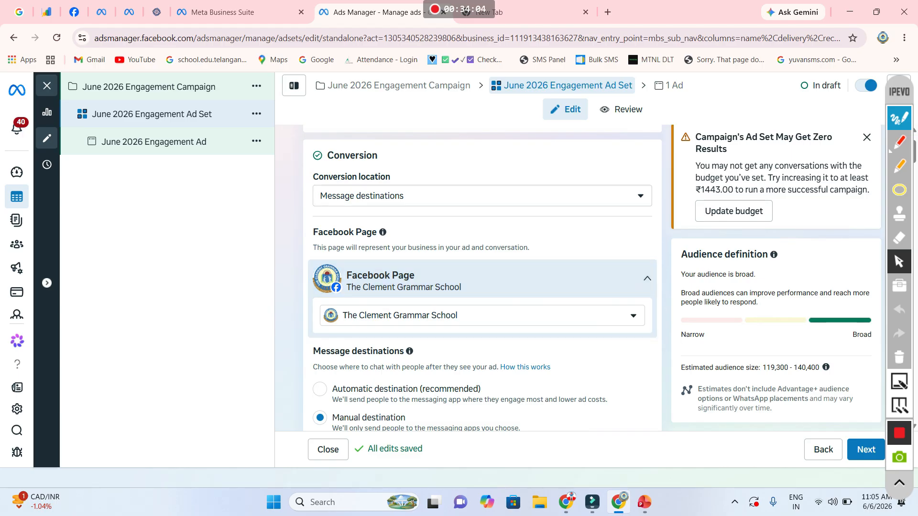
# Step: Check the ad set's message destinations, performance goal, budget and schedule, locations, languages, age and gender settings
pyautogui.scroll(-5, 482, 277)
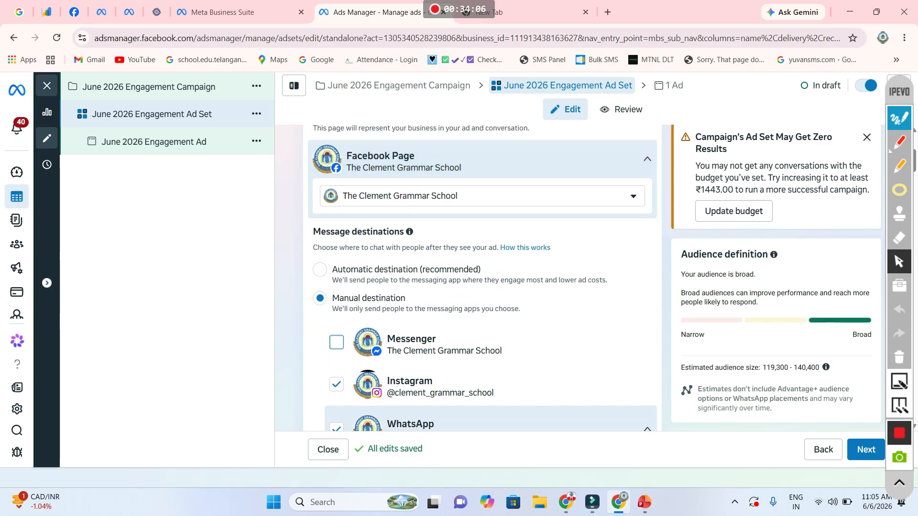
pyautogui.scroll(-8, 480, 278)
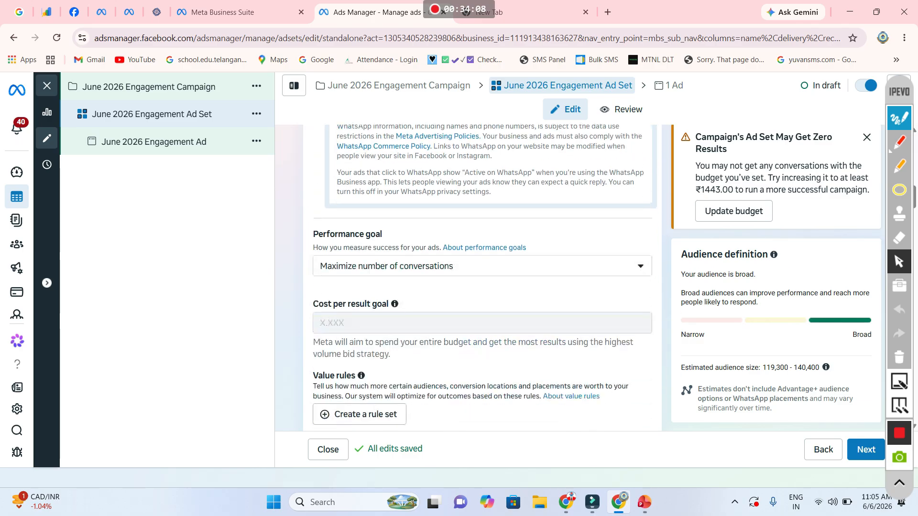
pyautogui.scroll(-7, 482, 277)
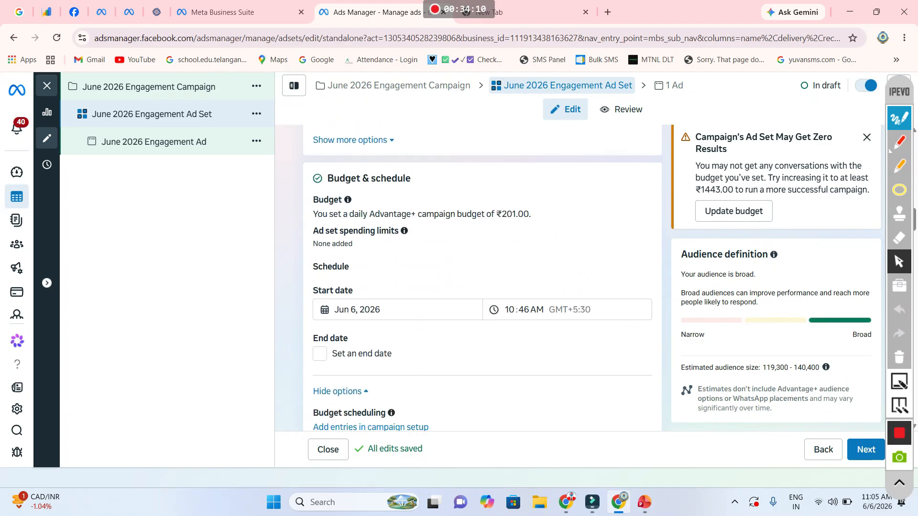
pyautogui.scroll(-10, 482, 277)
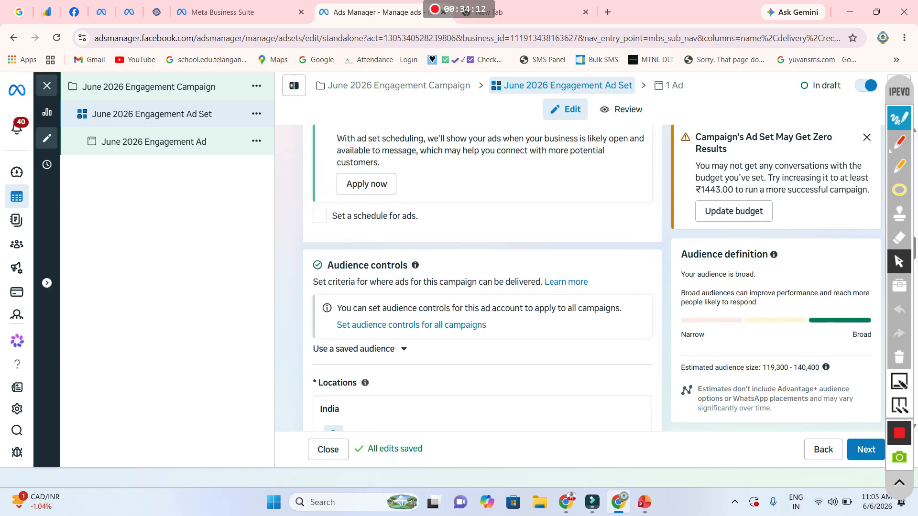
pyautogui.scroll(-8, 482, 335)
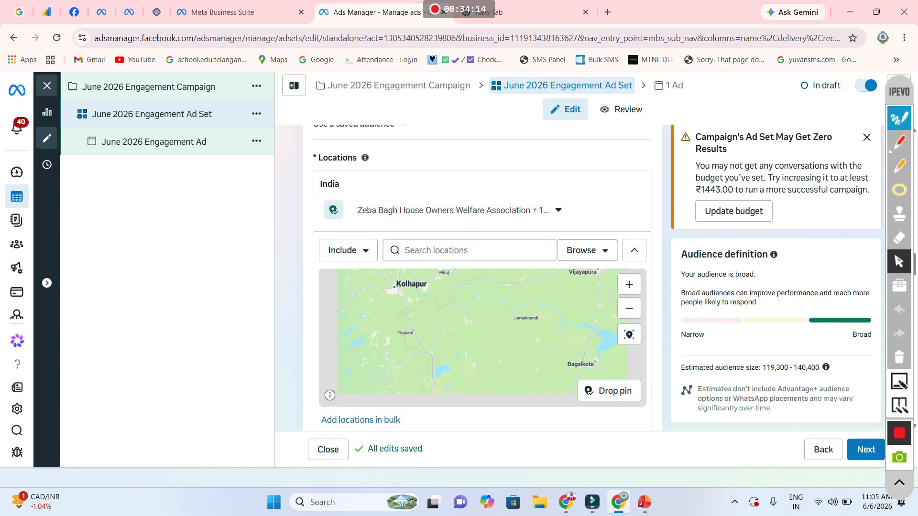
pyautogui.scroll(-8, 483, 278)
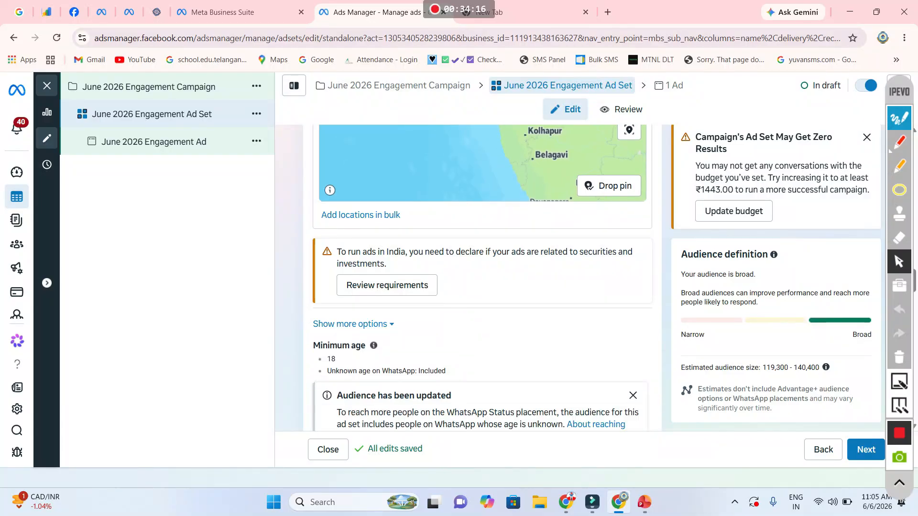
pyautogui.scroll(-1, 482, 277)
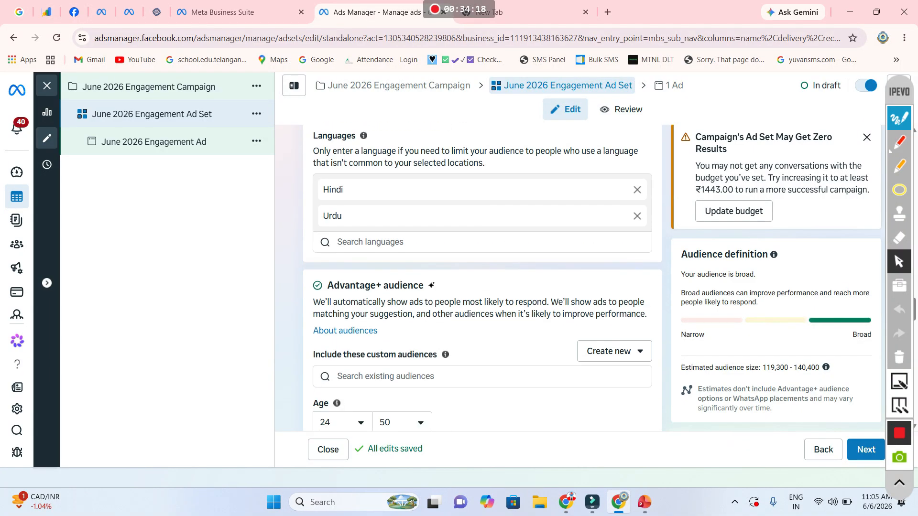
pyautogui.scroll(-3, 482, 278)
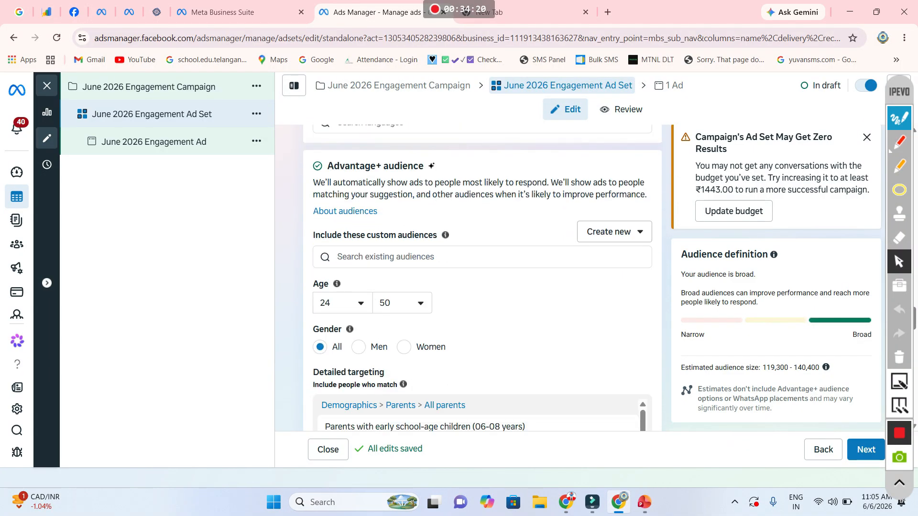
pyautogui.scroll(-3, 482, 278)
pyautogui.scroll(-6, 482, 277)
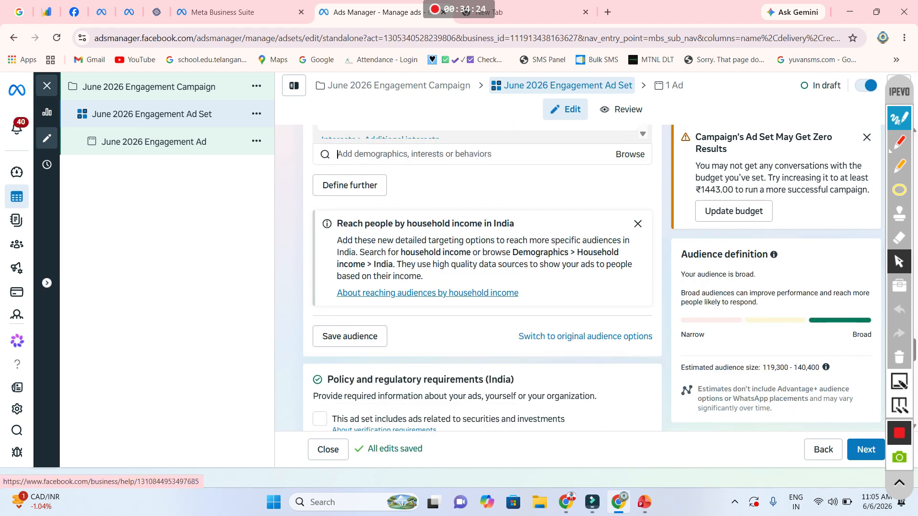
# Step: Dismiss the "WhatsApp Status included" notice in the ad set's Placements section
pyautogui.scroll(-3, 482, 292)
pyautogui.scroll(-1, 482, 277)
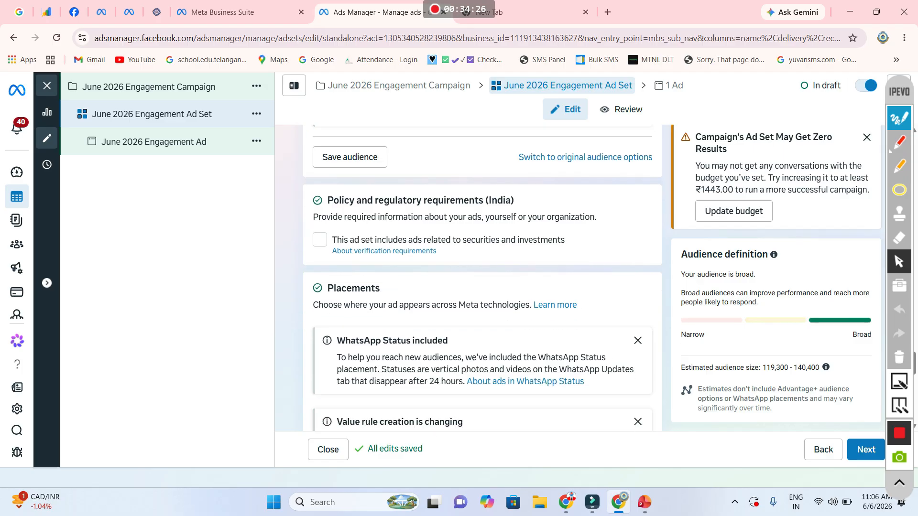
pyautogui.click(638, 340)
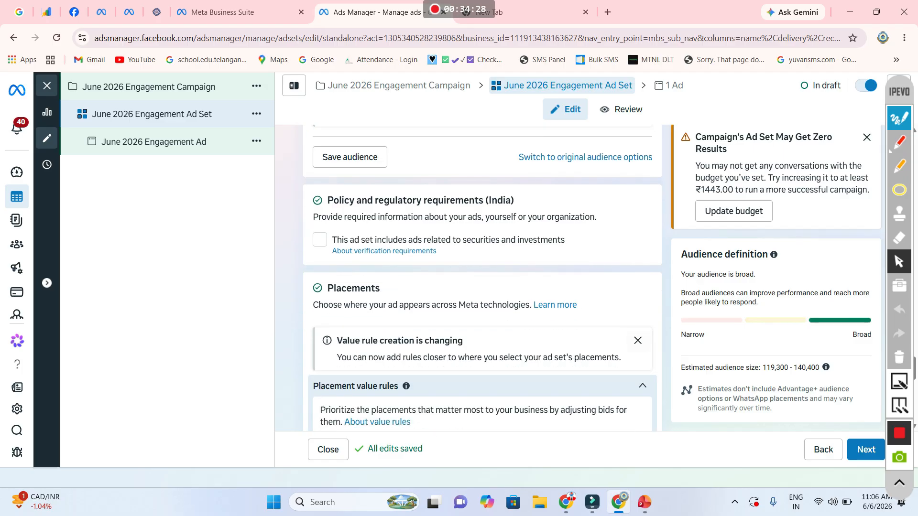
# Step: Check the ad set's placement value rules and the ad account's placement controls, leaving the controls unedited
pyautogui.scroll(-2, 482, 277)
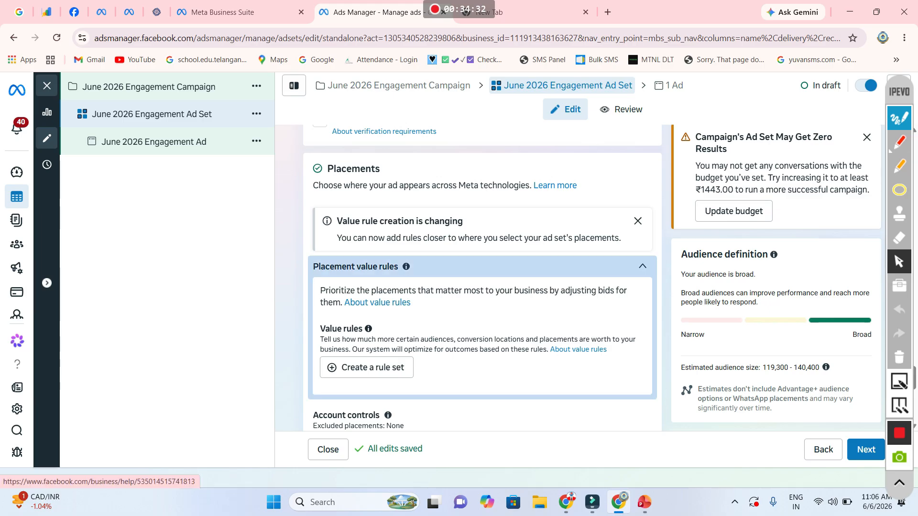
pyautogui.click(642, 266)
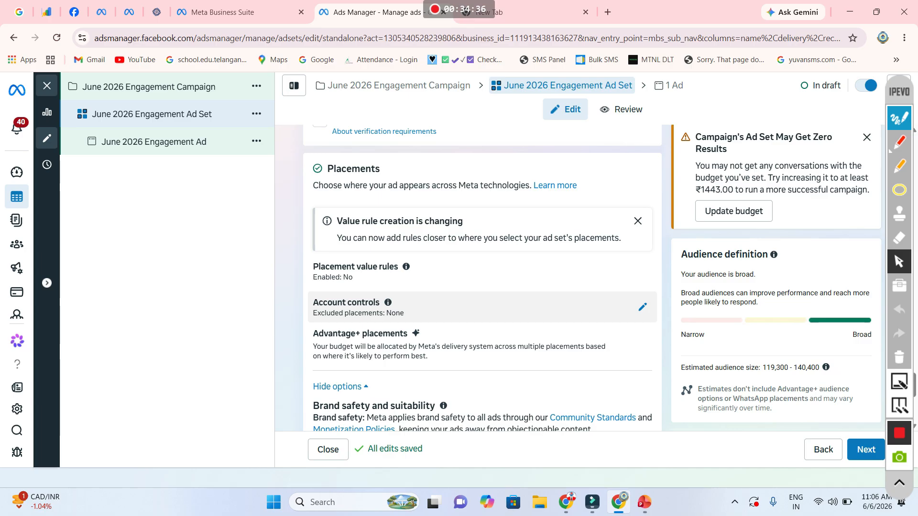
pyautogui.click(643, 307)
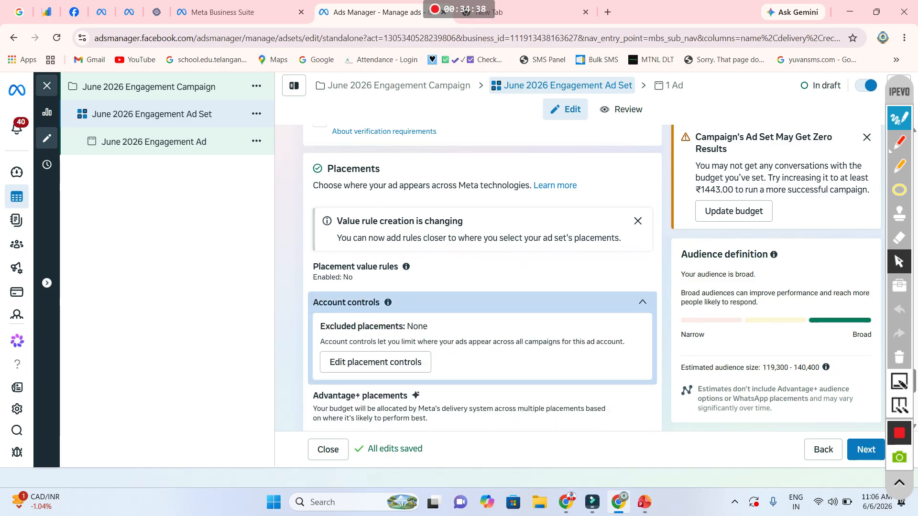
pyautogui.scroll(-1, 642, 307)
pyautogui.click(375, 302)
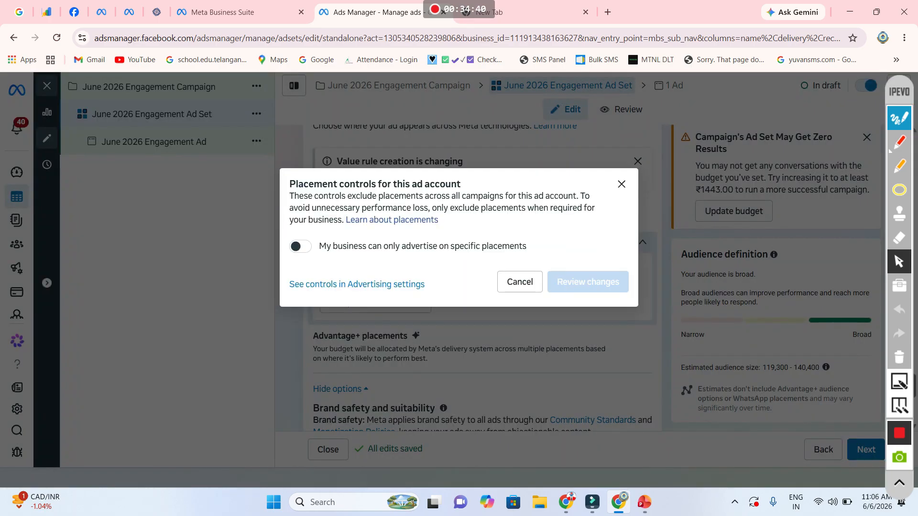
pyautogui.click(520, 282)
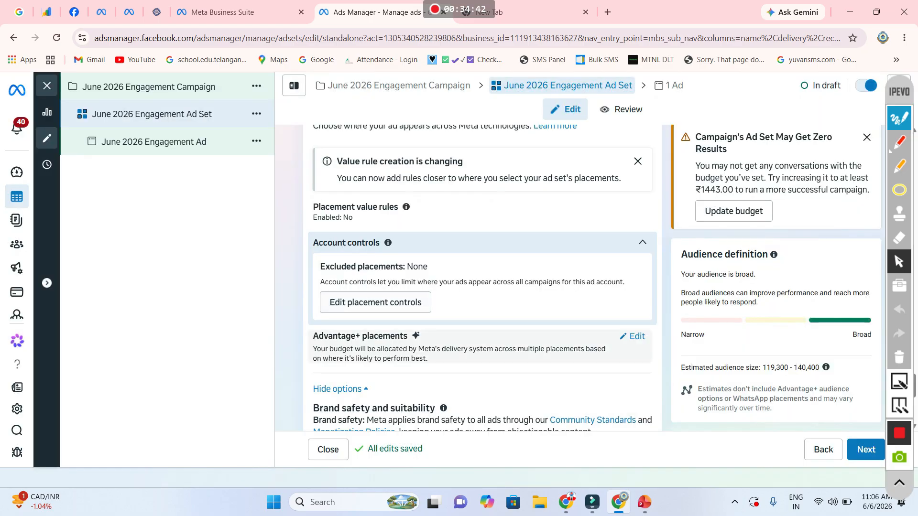
# Step: Switch the ad set from Advantage+ placements to Manual placements
pyautogui.scroll(-3, 519, 282)
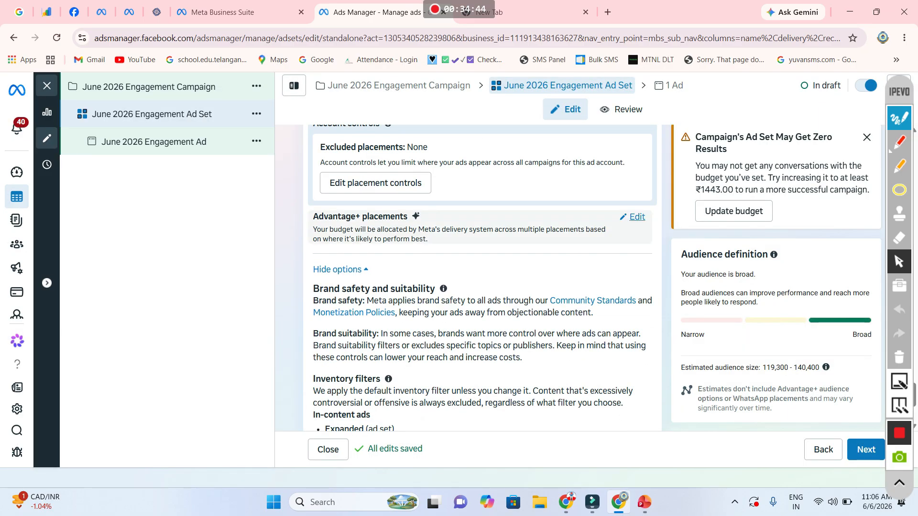
pyautogui.scroll(4, 482, 278)
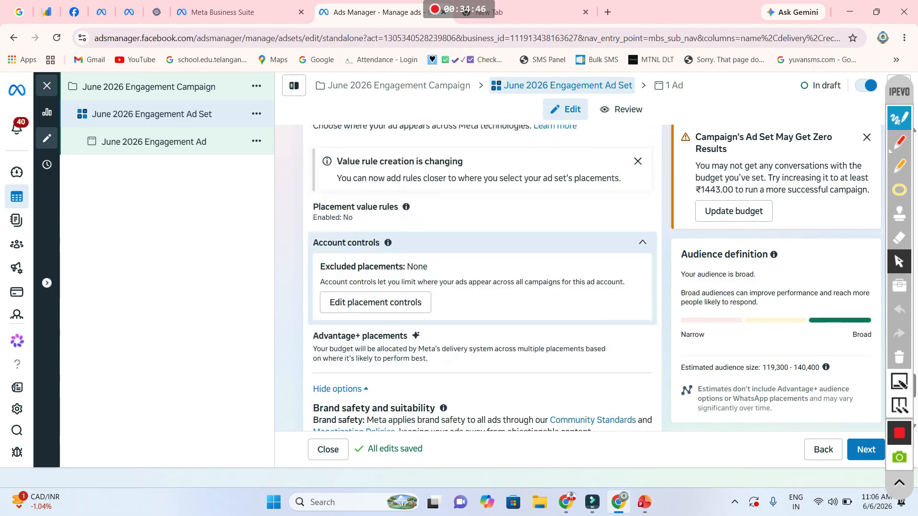
pyautogui.scroll(-4, 483, 277)
pyautogui.scroll(2, 483, 277)
pyautogui.scroll(-1, 483, 278)
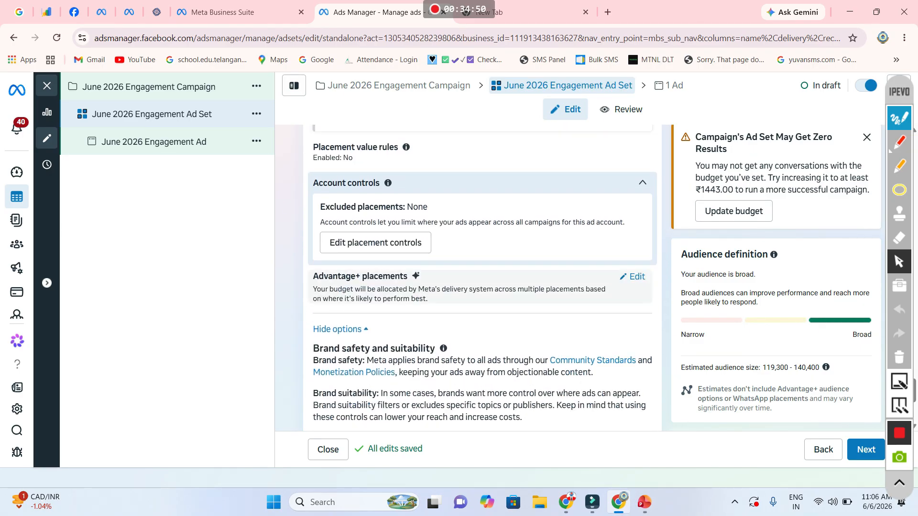
pyautogui.click(633, 277)
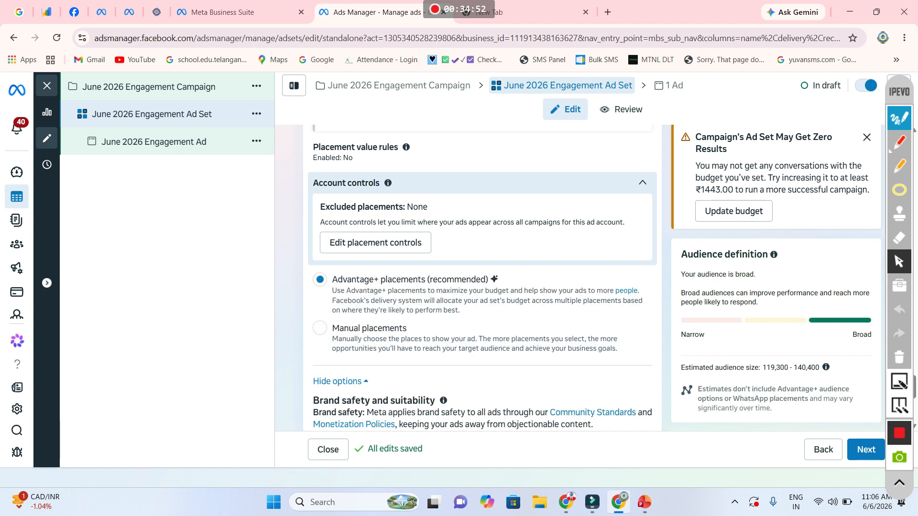
pyautogui.scroll(-3, 482, 277)
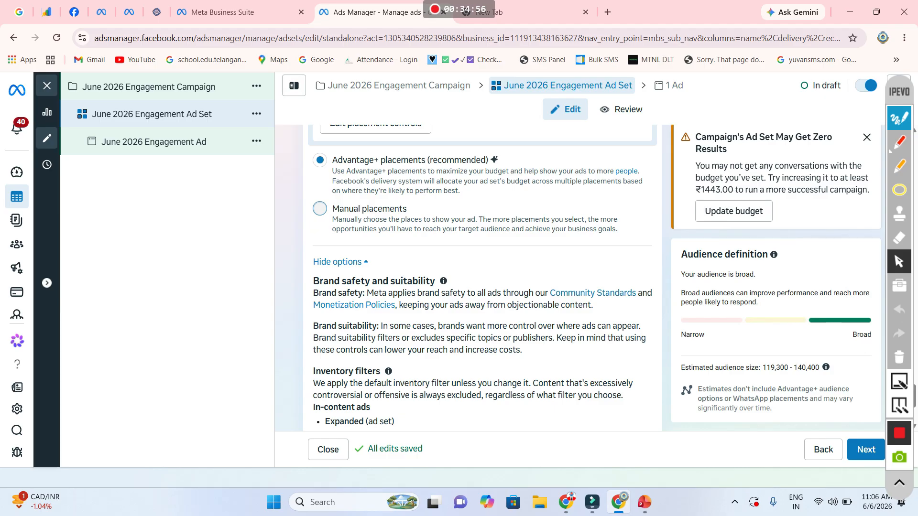
pyautogui.click(320, 208)
# Step: Exclude the Audience Network platform and the Facebook Notifications feed placement from the ad set
pyautogui.scroll(-6, 482, 277)
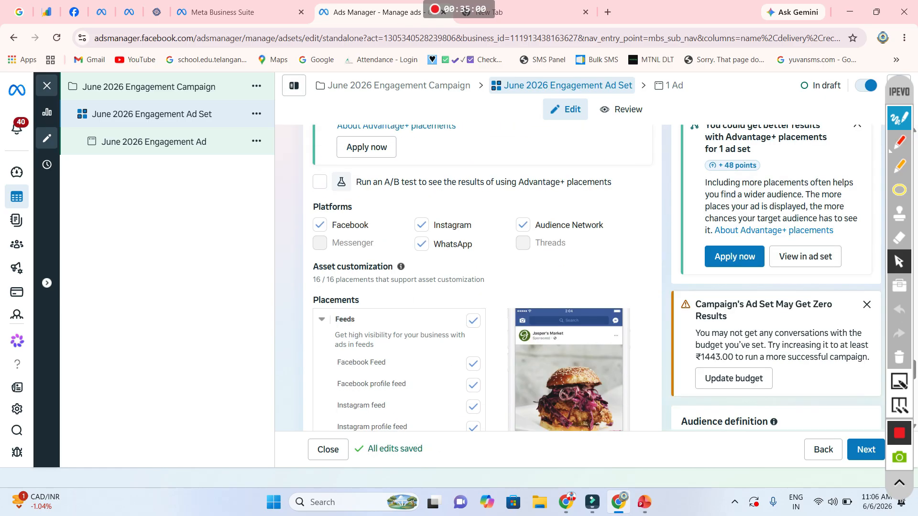
pyautogui.click(523, 224)
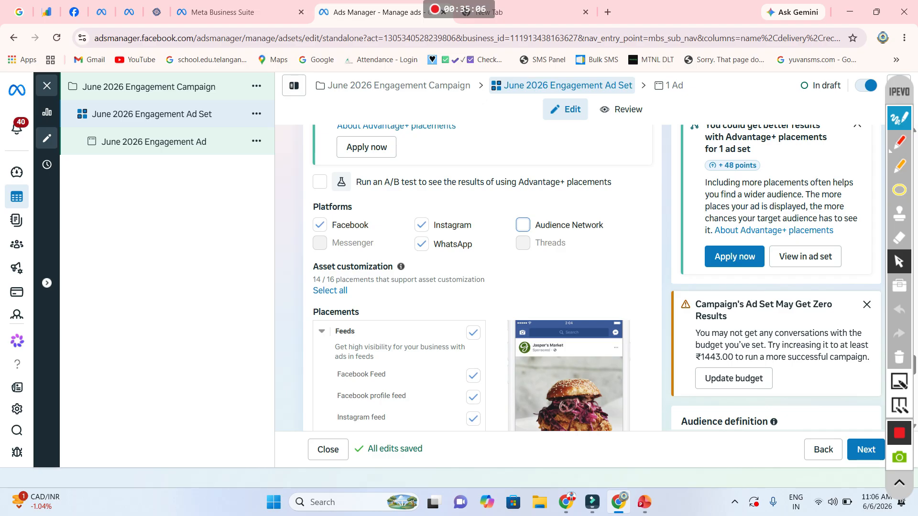
pyautogui.scroll(-3, 480, 277)
pyautogui.scroll(-4, 399, 242)
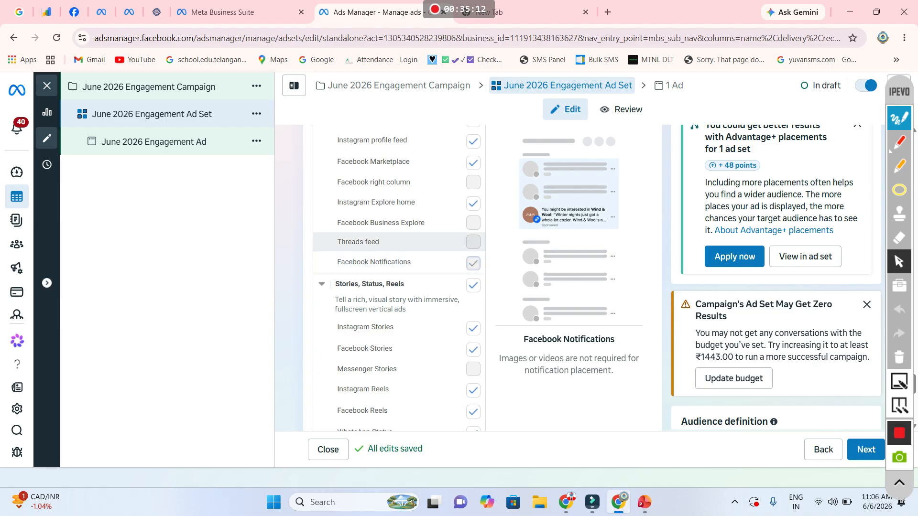
pyautogui.click(473, 263)
pyautogui.scroll(-1, 472, 263)
pyautogui.scroll(4, 399, 263)
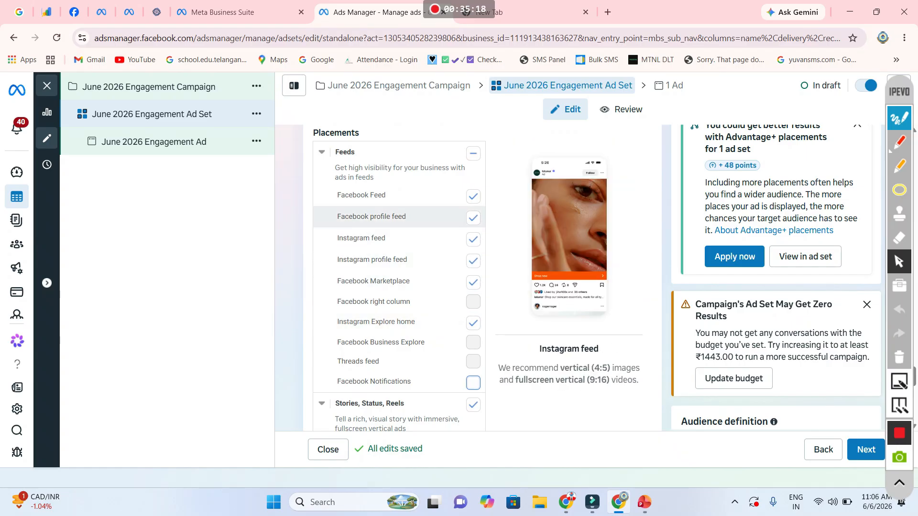
# Step: Exclude the Facebook in-stream reels and Facebook search results placements from the ad set
pyautogui.scroll(-5, 399, 268)
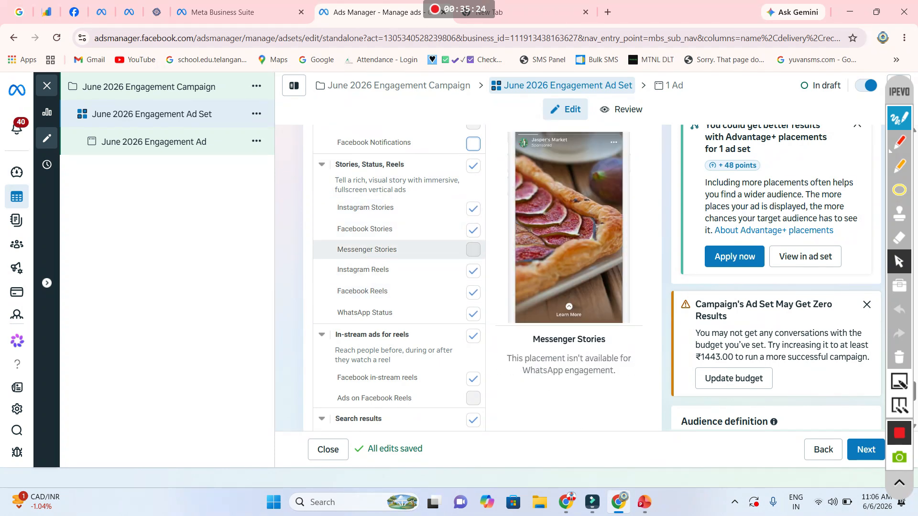
pyautogui.scroll(-2, 399, 310)
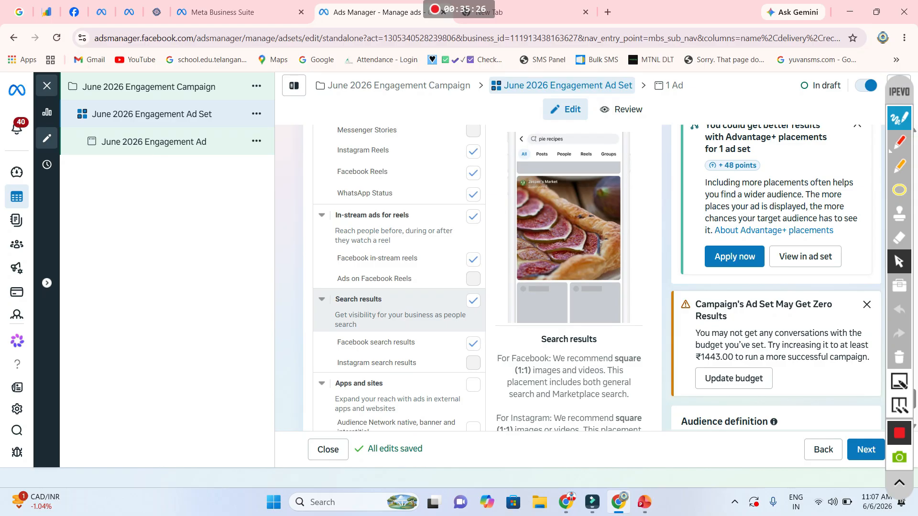
pyautogui.click(473, 344)
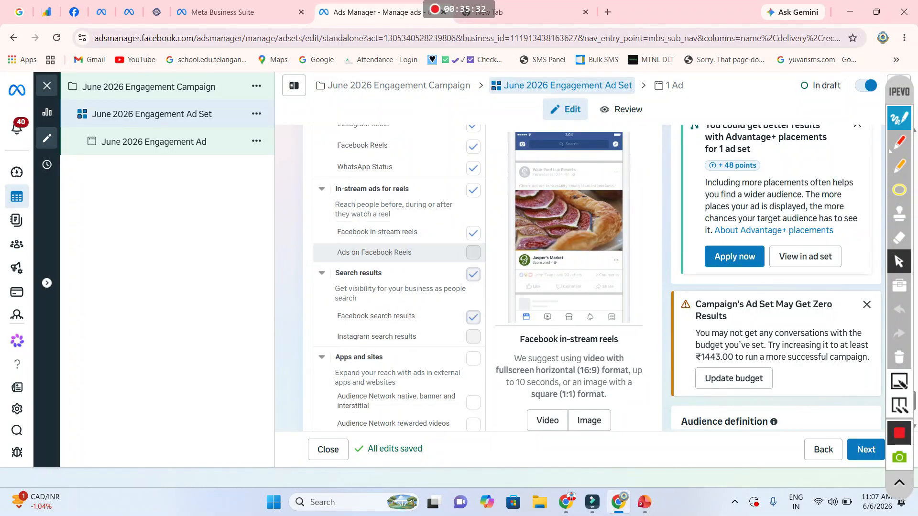
pyautogui.click(473, 259)
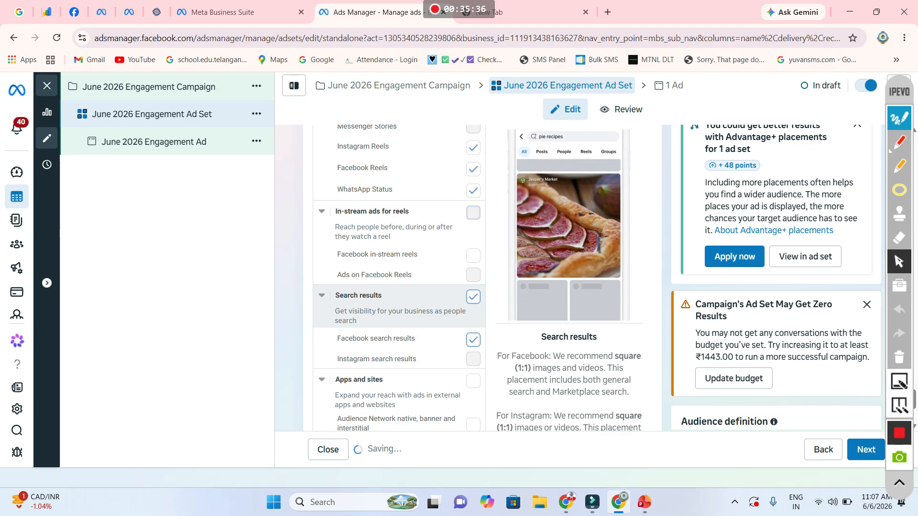
pyautogui.scroll(-1, 399, 296)
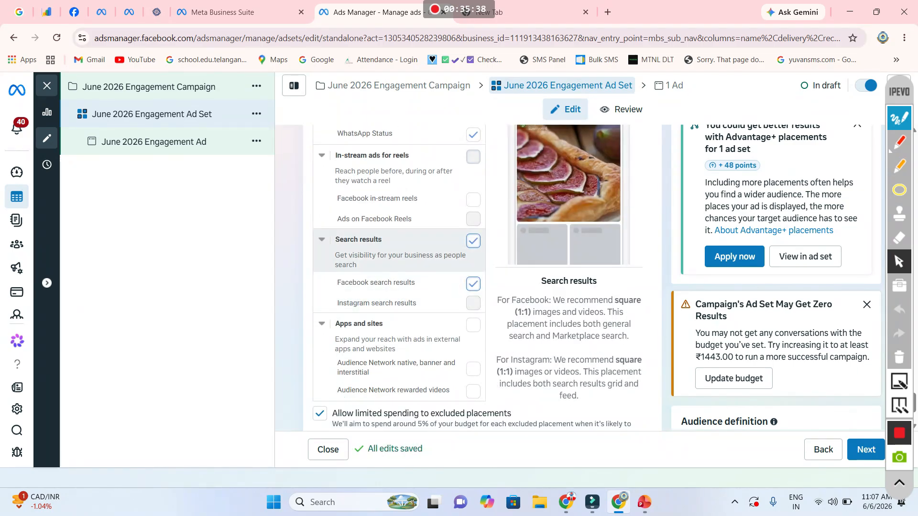
pyautogui.click(473, 283)
pyautogui.scroll(-2, 473, 283)
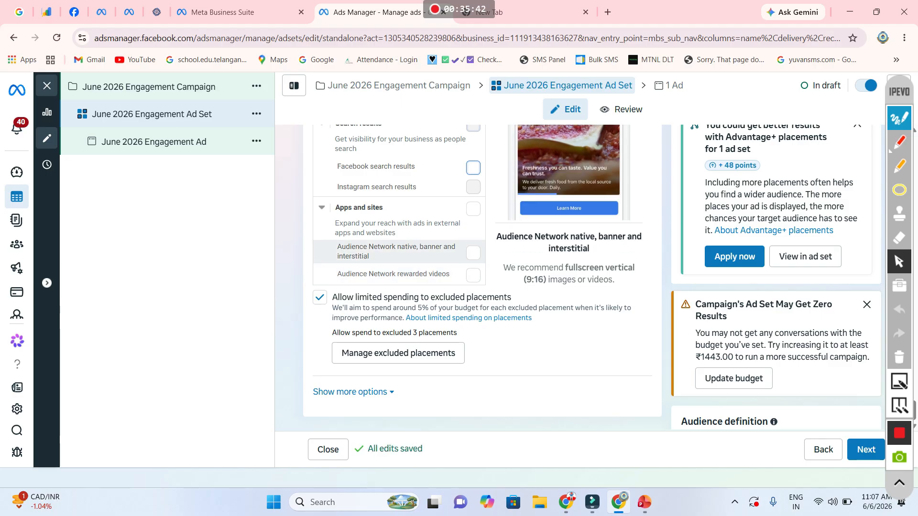
# Step: Recheck the ad set's manual placement choices and continue to the June 2026 Engagement Ad's setup
pyautogui.scroll(5, 399, 277)
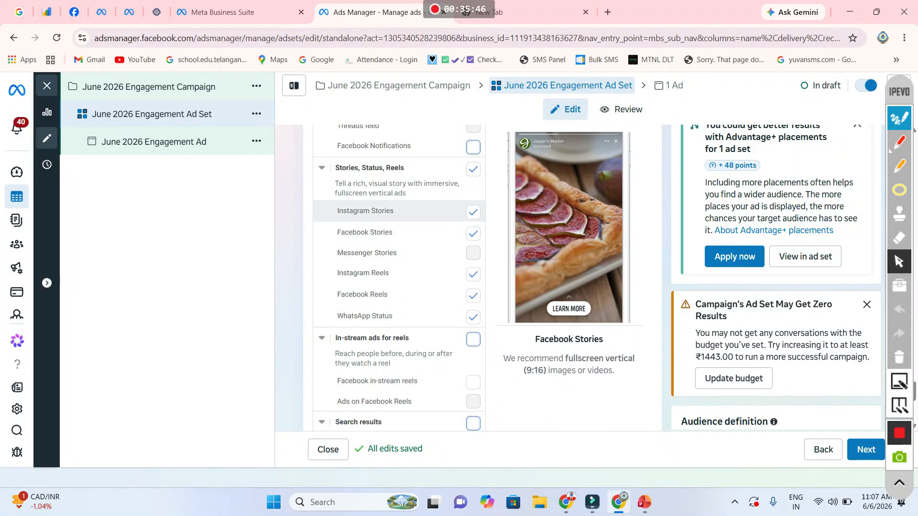
pyautogui.scroll(4, 399, 239)
pyautogui.scroll(-9, 399, 254)
pyautogui.scroll(2, 399, 256)
pyautogui.scroll(15, 399, 256)
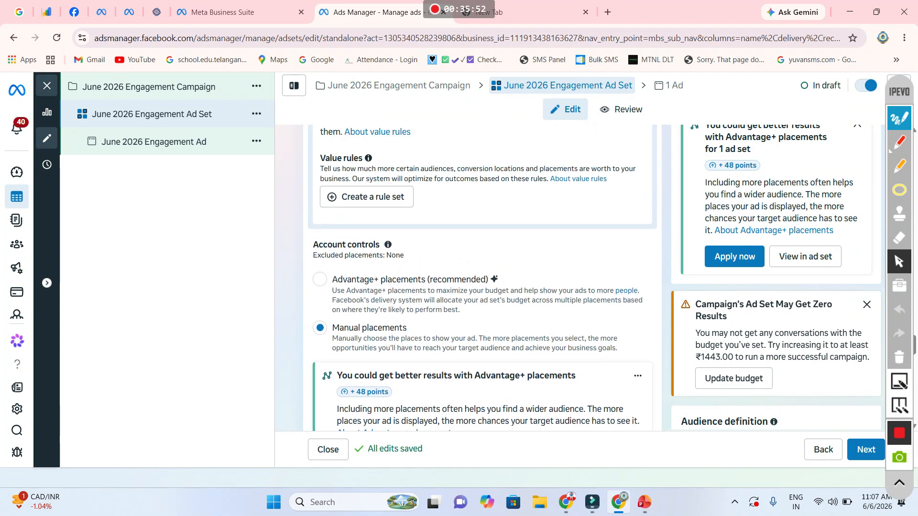
pyautogui.scroll(5, 399, 268)
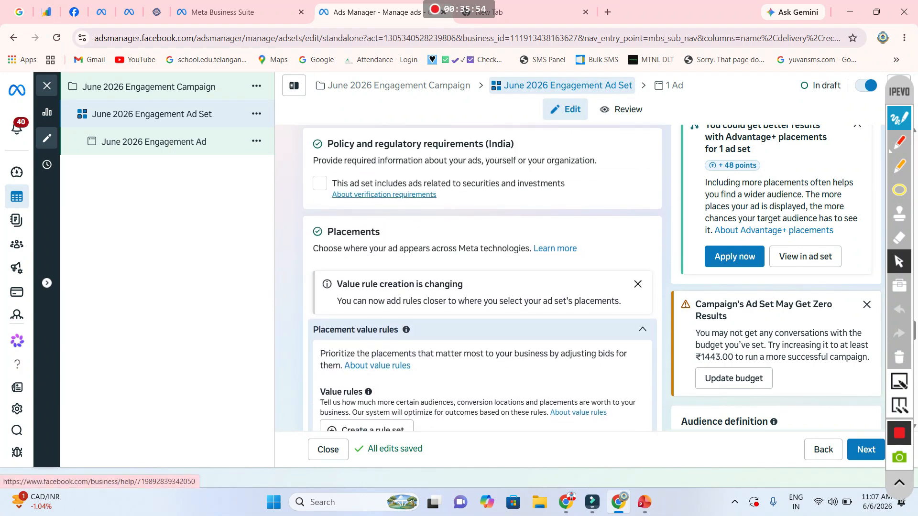
pyautogui.scroll(-15, 478, 277)
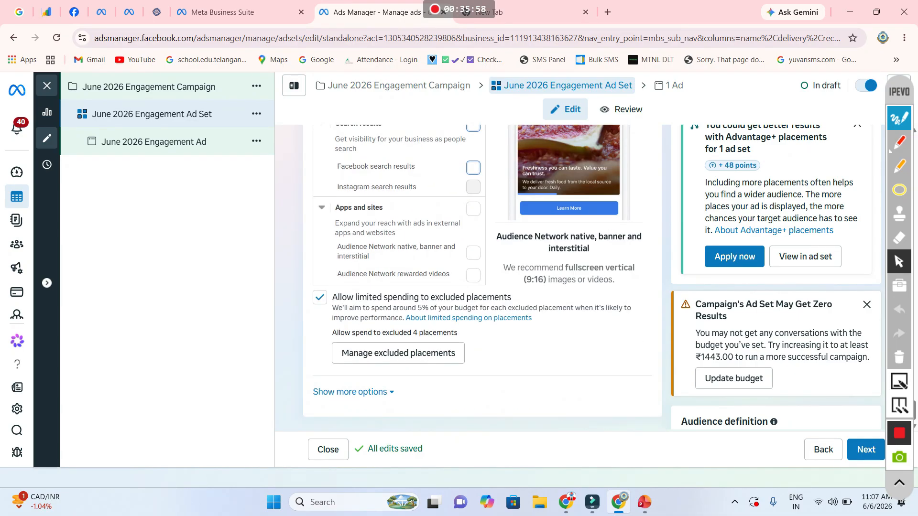
pyautogui.click(866, 449)
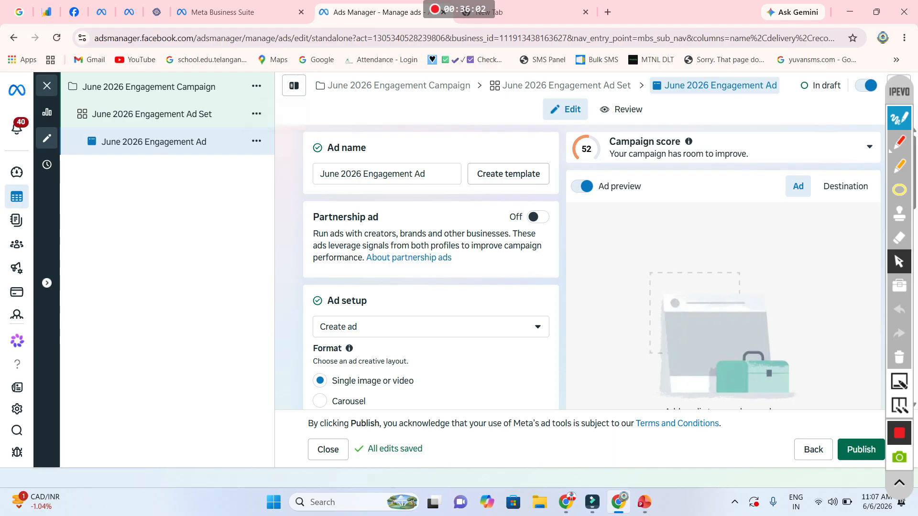
pyautogui.scroll(-3, 430, 268)
pyautogui.scroll(2, 430, 268)
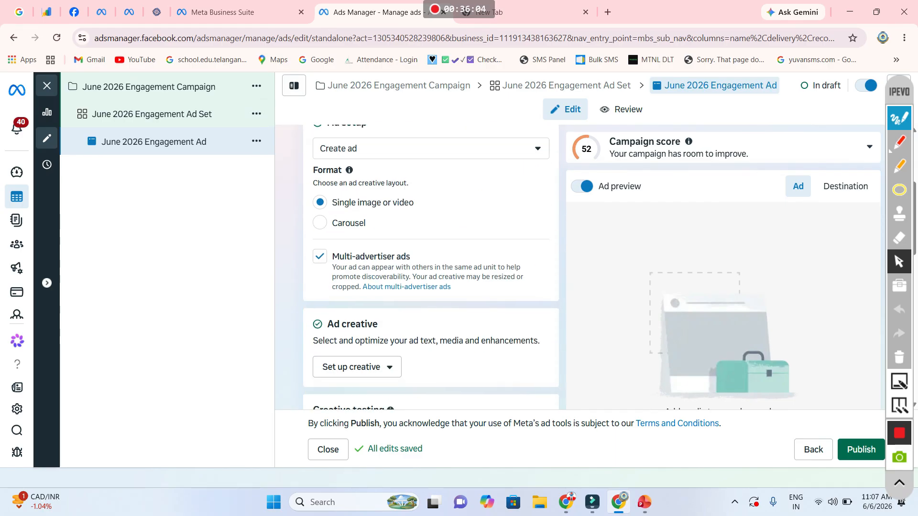
# Step: Look over the campaign structure notes in PowerPoint and the school admission campaign recommendations in the ChatGPT conversation
pyautogui.click(644, 502)
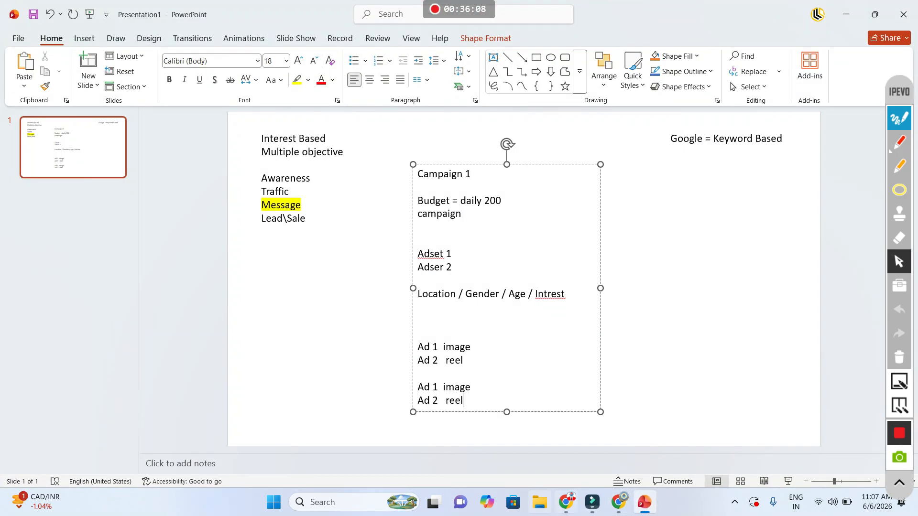
pyautogui.click(566, 502)
pyautogui.scroll(5, 475, 249)
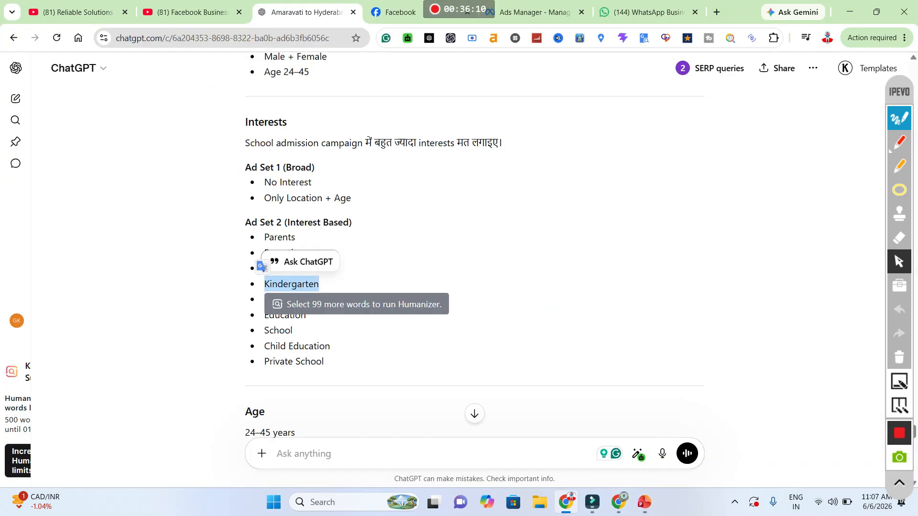
pyautogui.scroll(3, 475, 248)
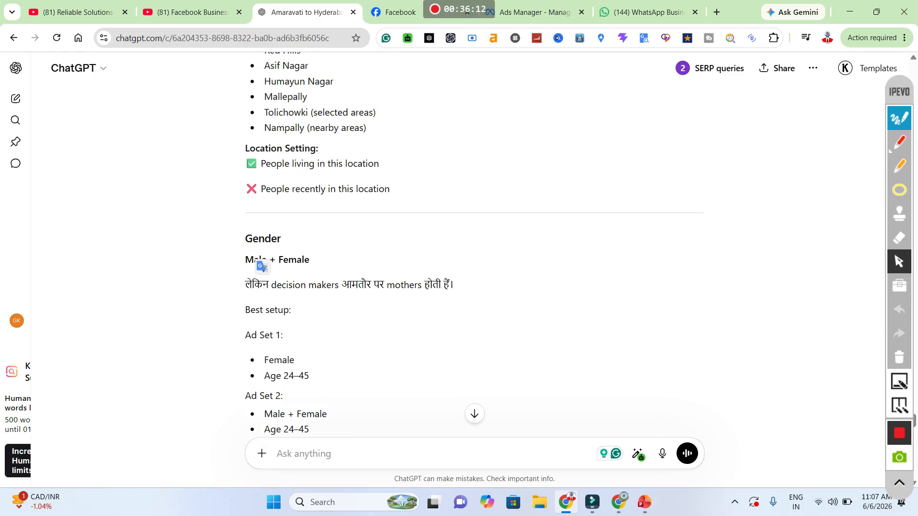
pyautogui.scroll(15, 474, 249)
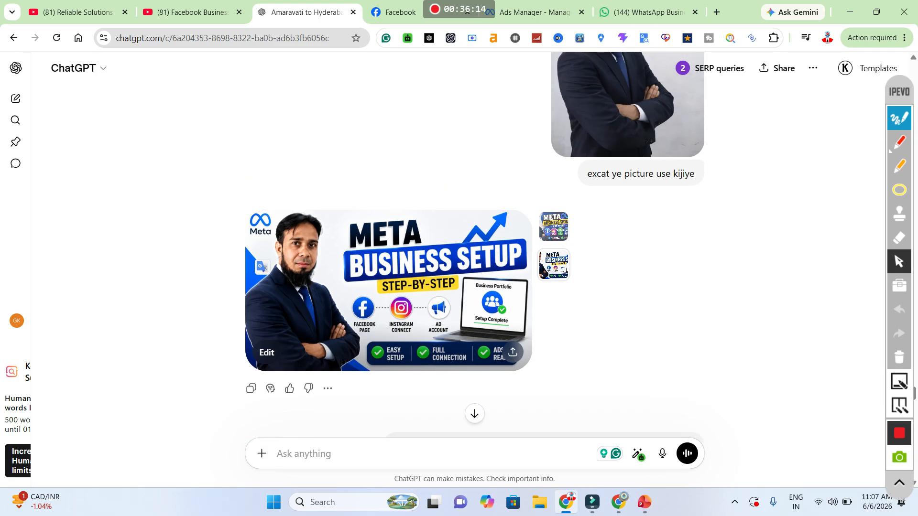
pyautogui.scroll(-20, 474, 249)
pyautogui.scroll(-10, 475, 248)
pyautogui.click(304, 453)
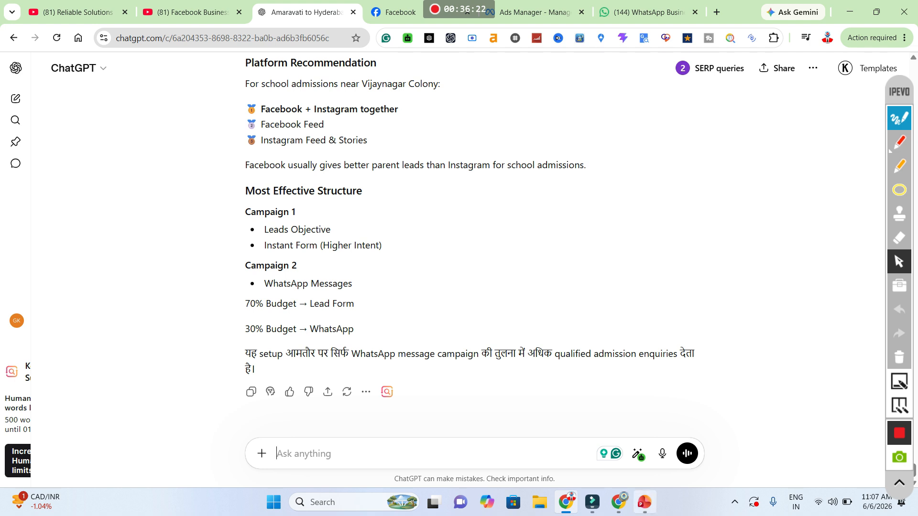
# Step: Return to Ads Manager and start setting up an image ad creative for the June 2026 Engagement Ad
pyautogui.click(619, 501)
pyautogui.scroll(-3, 430, 268)
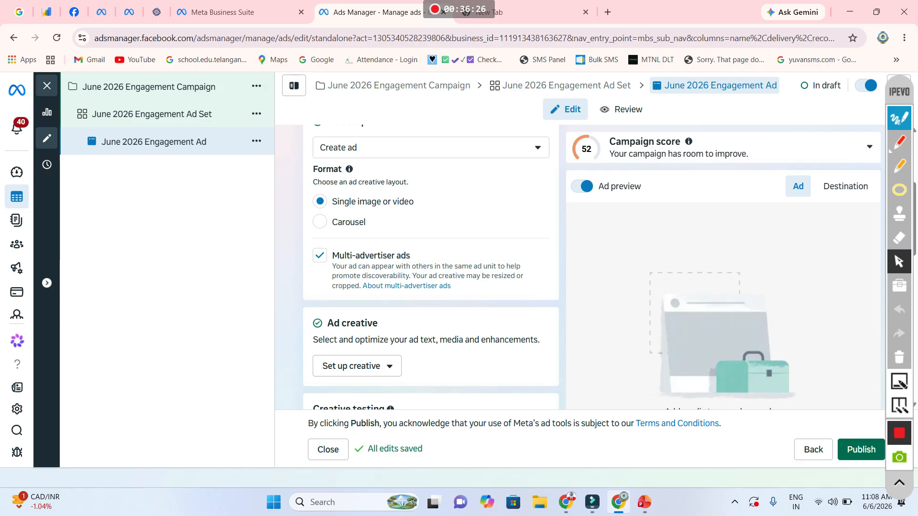
pyautogui.scroll(4, 401, 258)
pyautogui.scroll(-4, 401, 258)
pyautogui.scroll(-3, 357, 246)
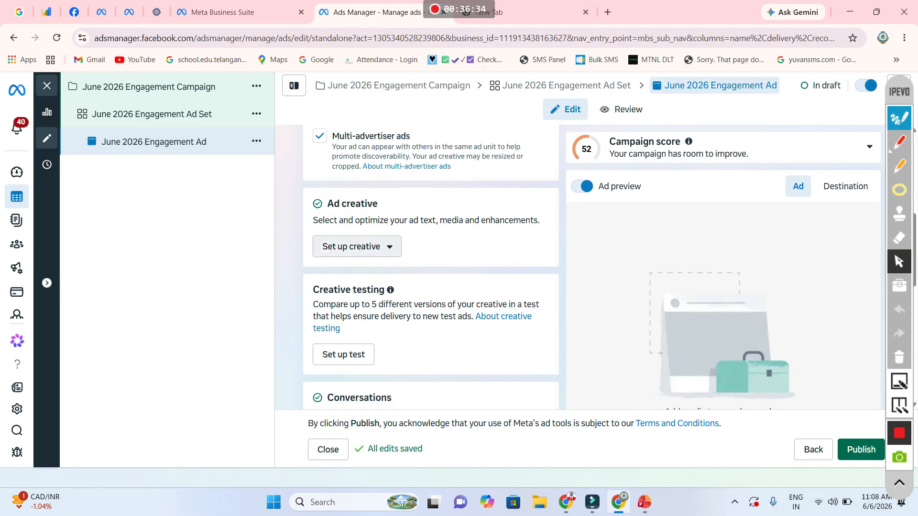
pyautogui.click(357, 246)
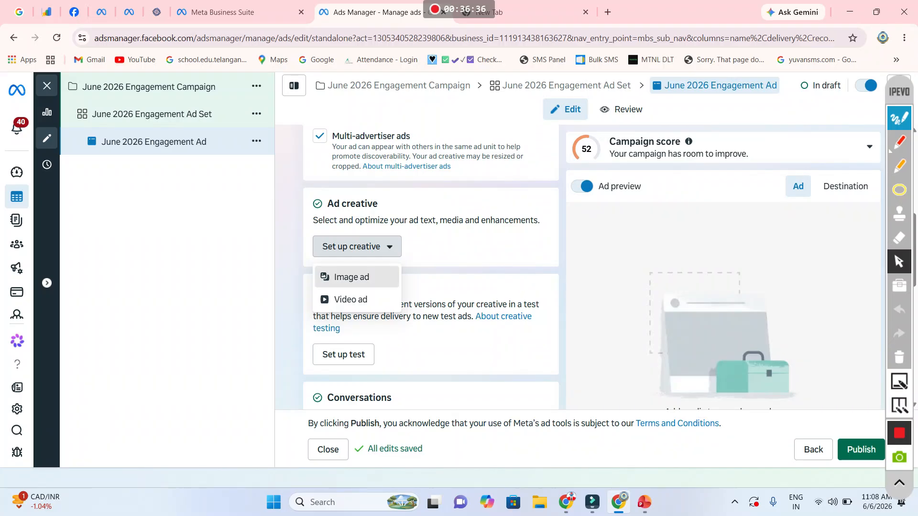
pyautogui.click(351, 275)
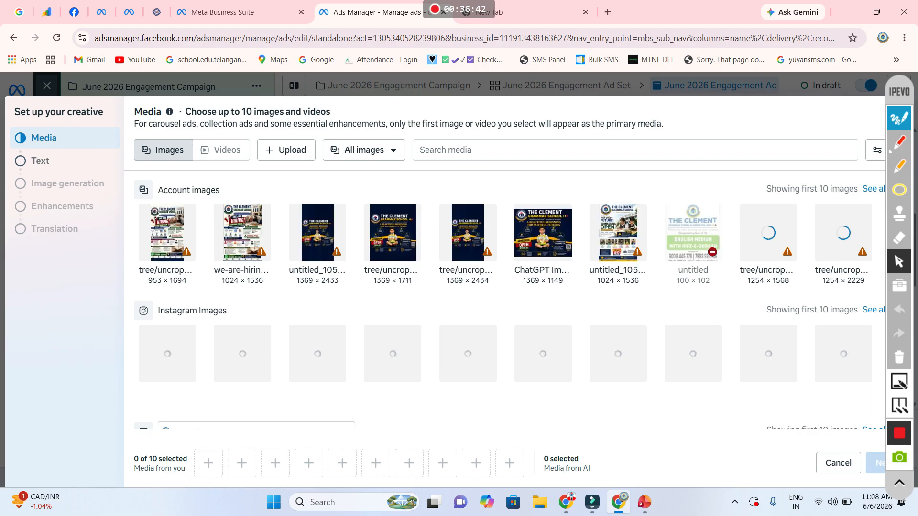
# Step: Select the 1079 × 1286 Instagram image as the ad's media and continue to the ad text
pyautogui.moveTo(336, 252)
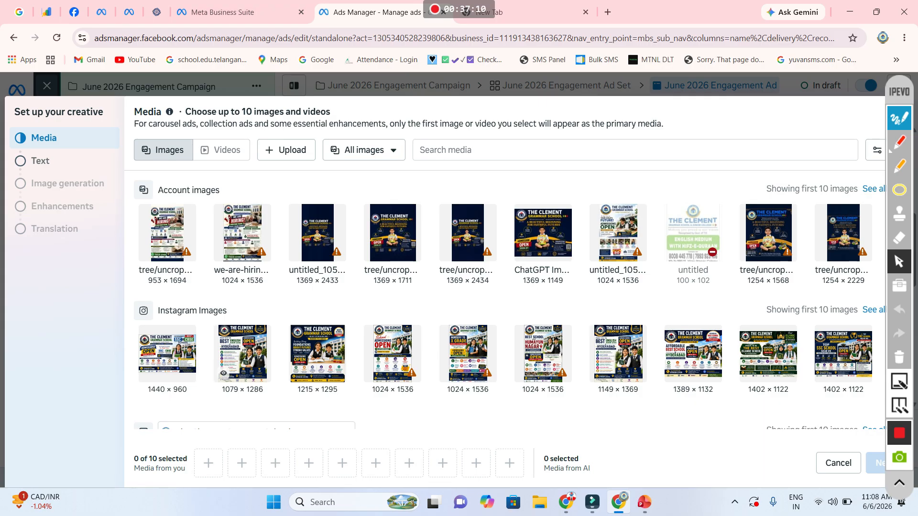
pyautogui.click(225, 380)
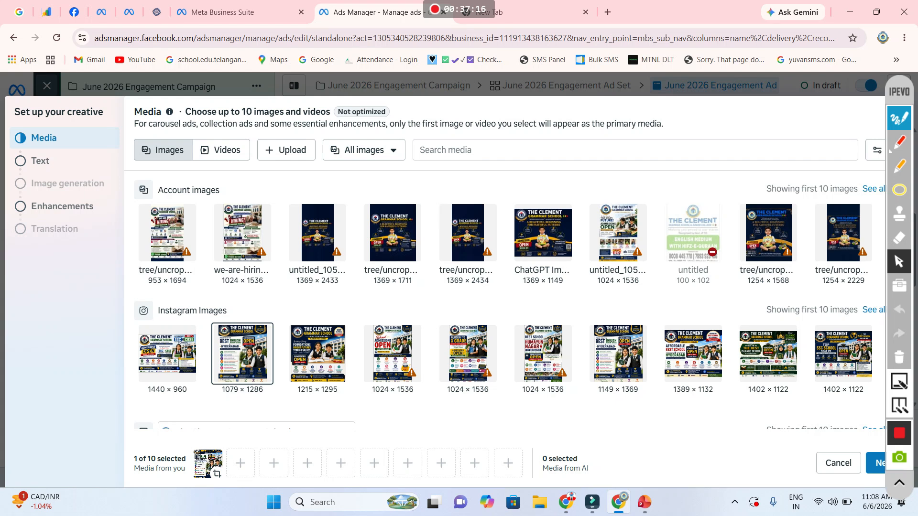
pyautogui.moveTo(208, 463)
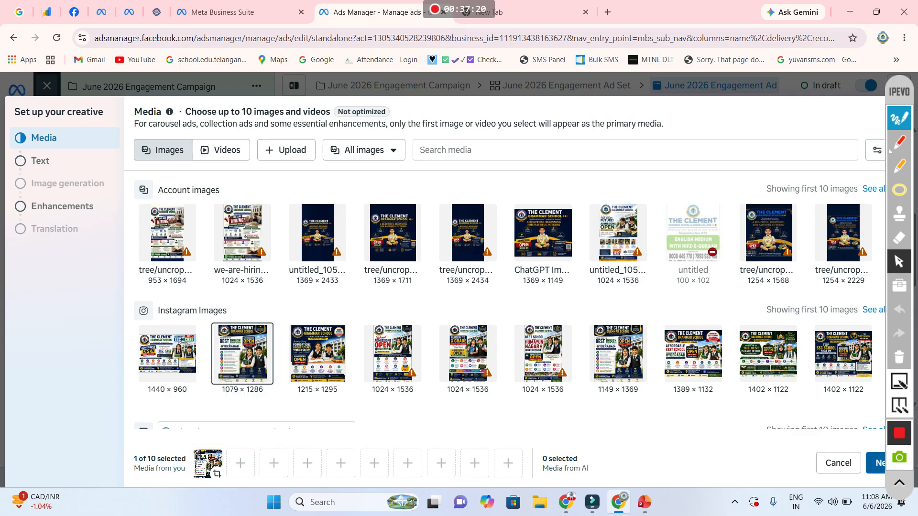
pyautogui.click(875, 463)
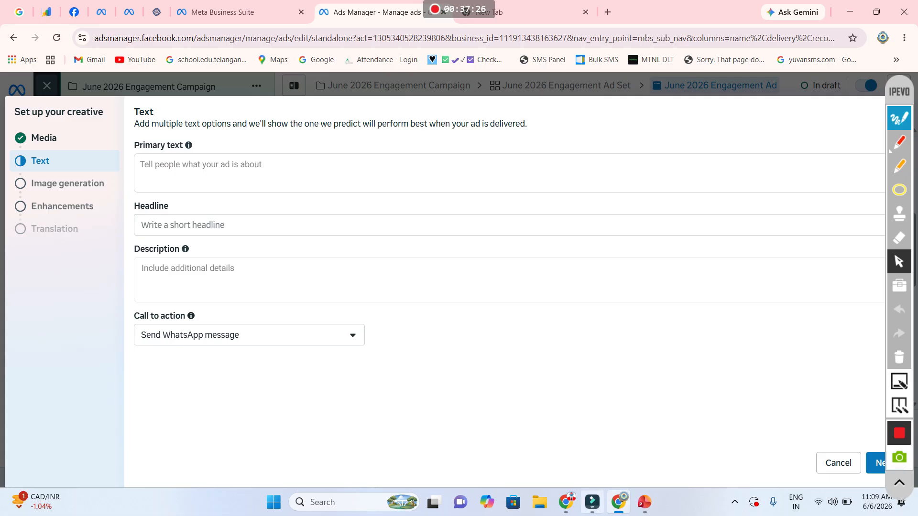
# Step: Switch to the ChatGPT conversation and request "generate primary text, headline , description"
pyautogui.click(566, 501)
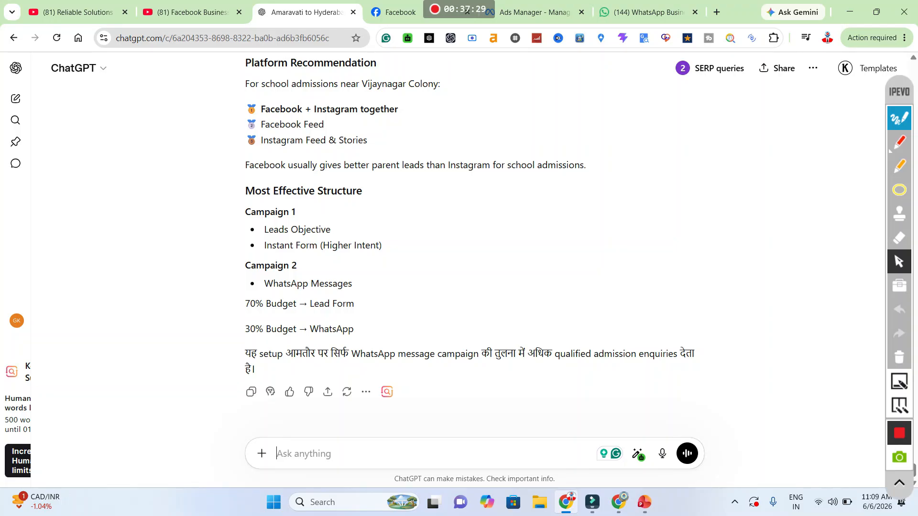
pyautogui.write('generate primary text,')
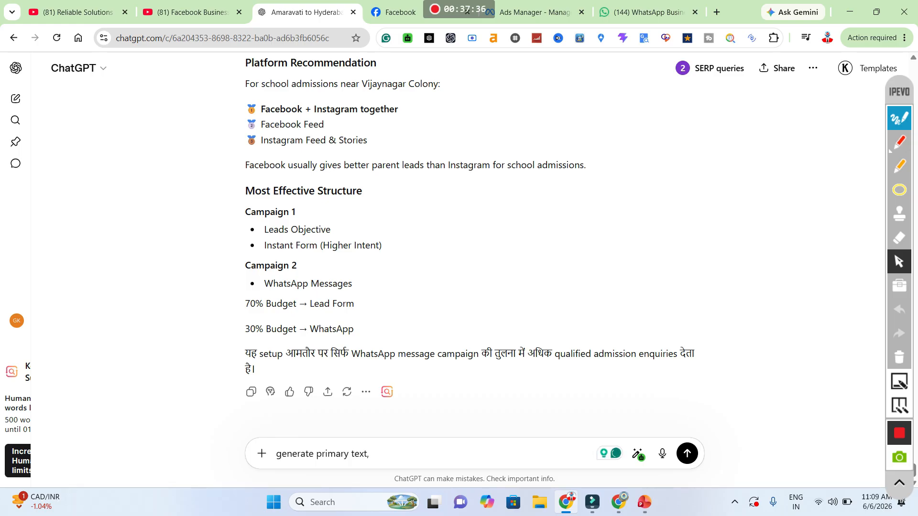
pyautogui.write(' headline , description')
pyautogui.press('Return')
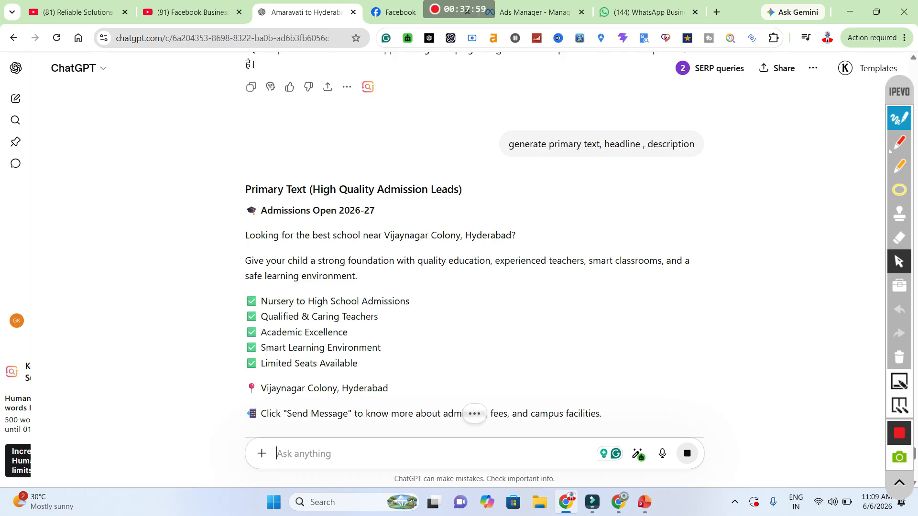
# Step: Copy ChatGPT's generated admissions copy, from "Admissions Open 2026-27" through the "Send Message" line, into the ad's primary text in Ads Manager
pyautogui.moveTo(246, 210); pyautogui.dragTo(602, 413)
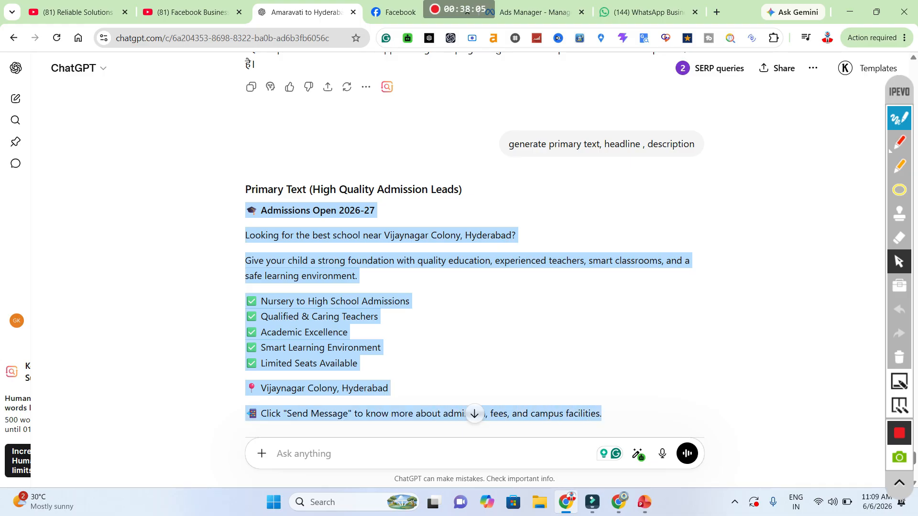
pyautogui.scroll(-3, 602, 413)
pyautogui.click(602, 414)
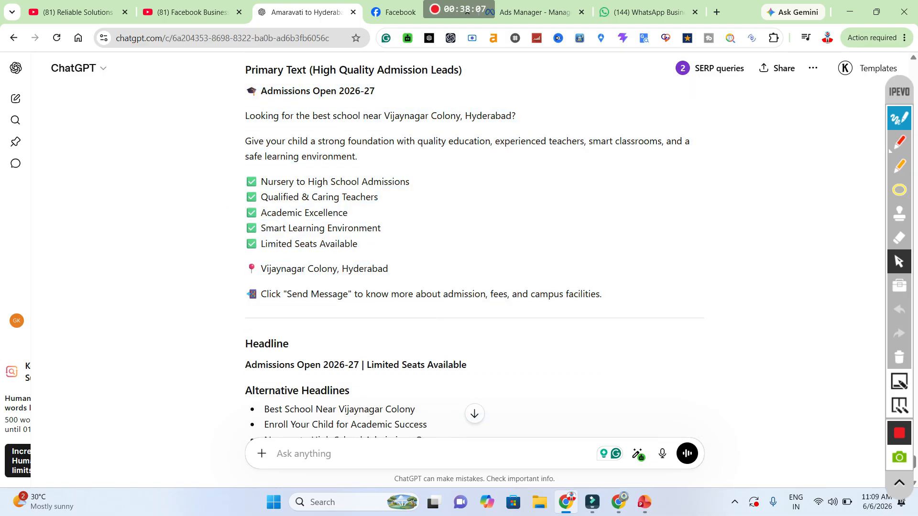
pyautogui.moveTo(597, 294); pyautogui.dragTo(353, 269)
pyautogui.click(603, 295)
pyautogui.moveTo(602, 294); pyautogui.dragTo(246, 91)
pyautogui.hotkey('ctrl', 'c')
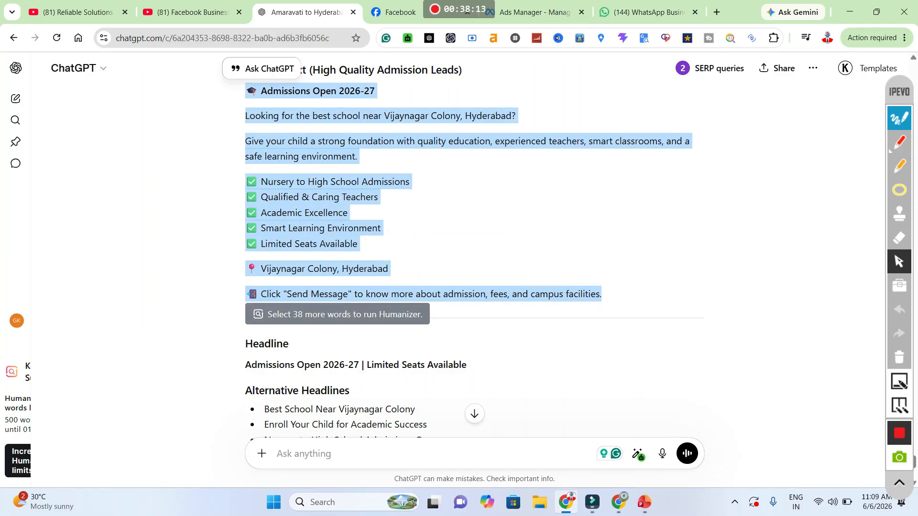
pyautogui.rightClick(306, 98)
pyautogui.click(325, 106)
pyautogui.click(618, 502)
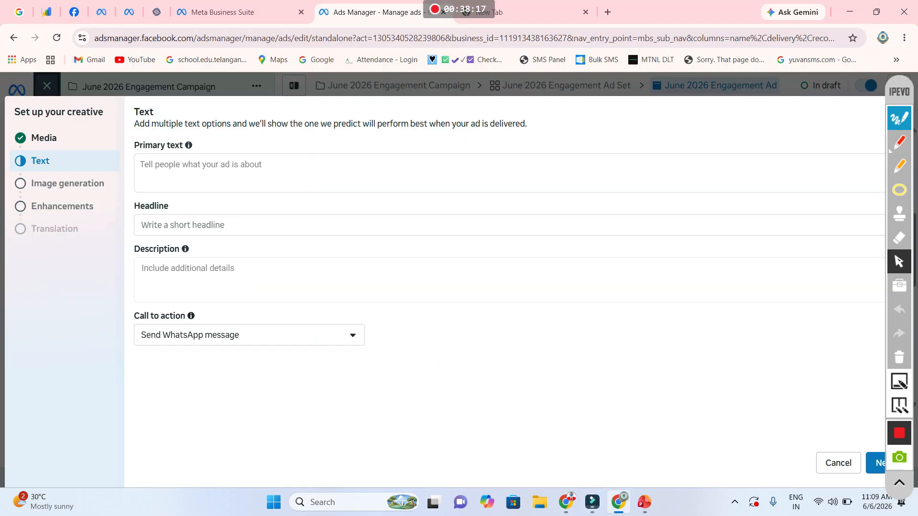
pyautogui.click(215, 171)
pyautogui.hotkey('ctrl', 'v')
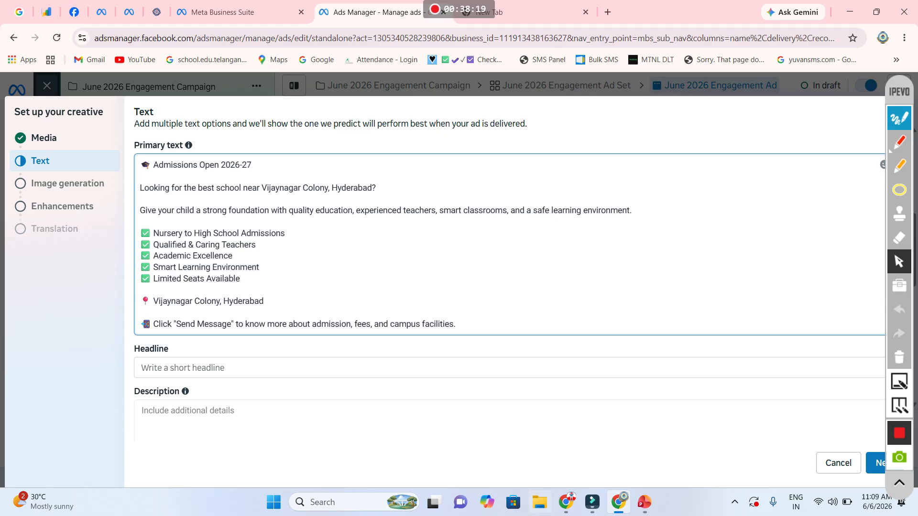
# Step: Copy ChatGPT's main headline, "Admissions Open 2026-27 | Limited Seats Available", into the ad's headline
pyautogui.click(565, 502)
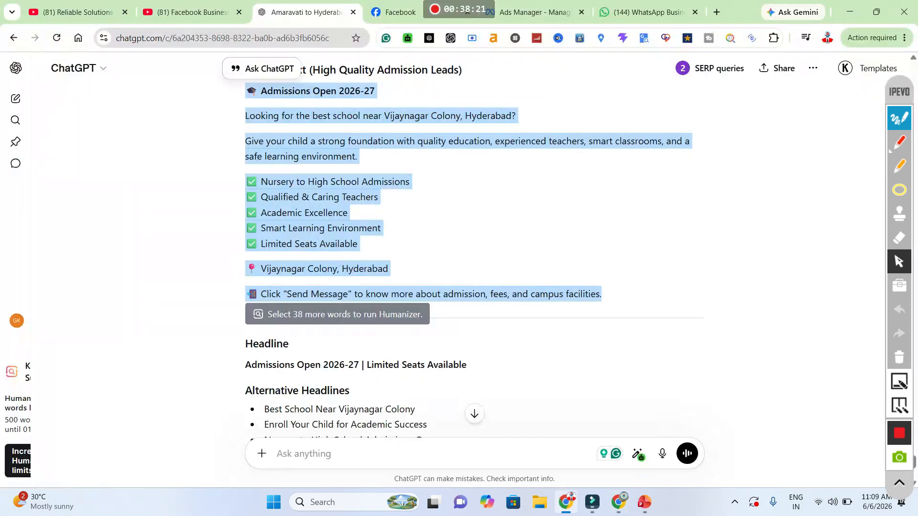
pyautogui.tripleClick(308, 365)
pyautogui.hotkey('ctrl', 'c')
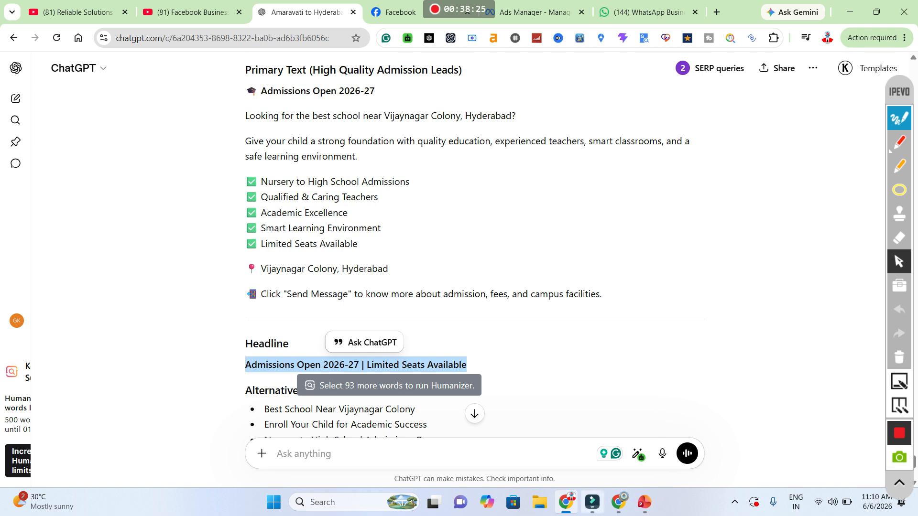
pyautogui.click(618, 502)
pyautogui.click(239, 368)
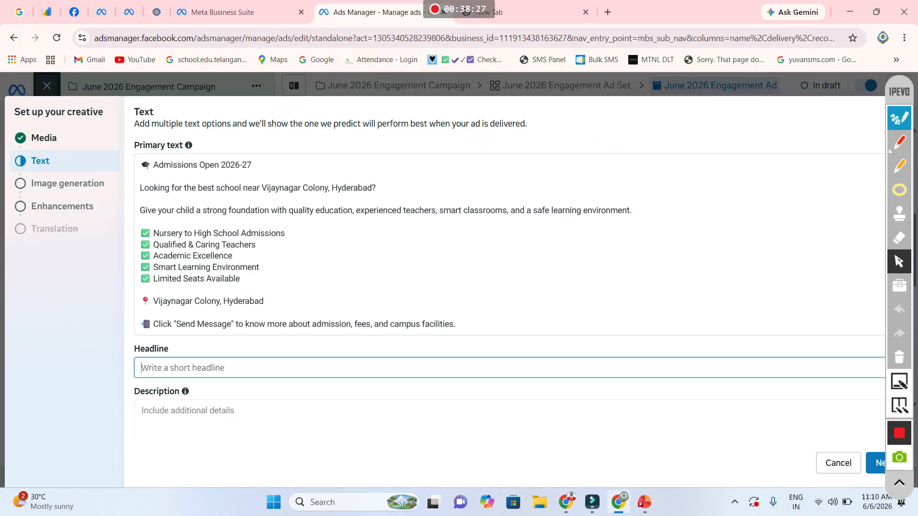
pyautogui.hotkey('ctrl', 'v')
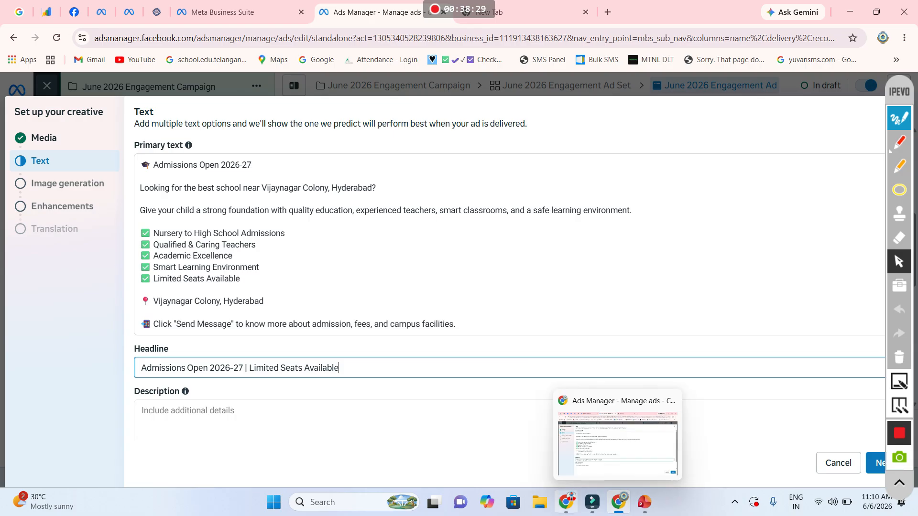
# Step: Replace the ad's headline with ChatGPT's alternative "Nursery to High School Admissions Open"
pyautogui.click(565, 501)
pyautogui.scroll(-4, 473, 268)
pyautogui.click(518, 271)
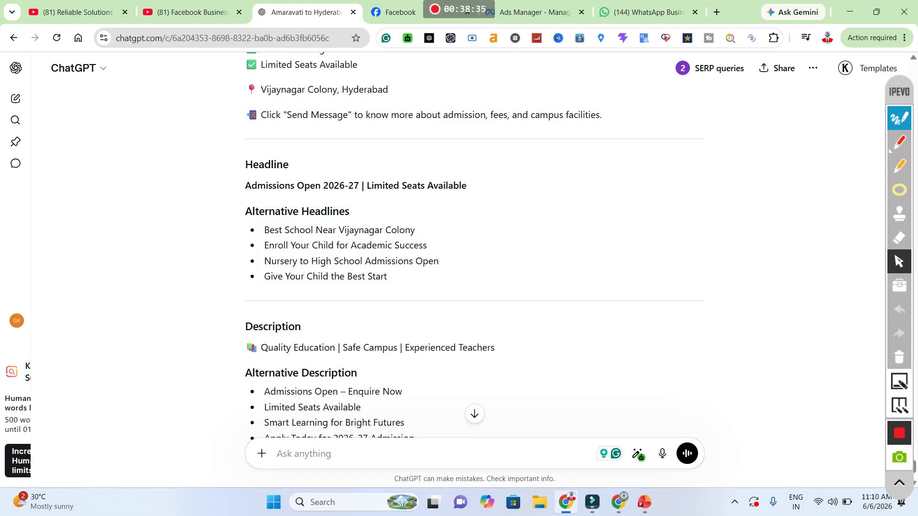
pyautogui.moveTo(438, 261); pyautogui.dragTo(264, 261)
pyautogui.hotkey('ctrl', 'c')
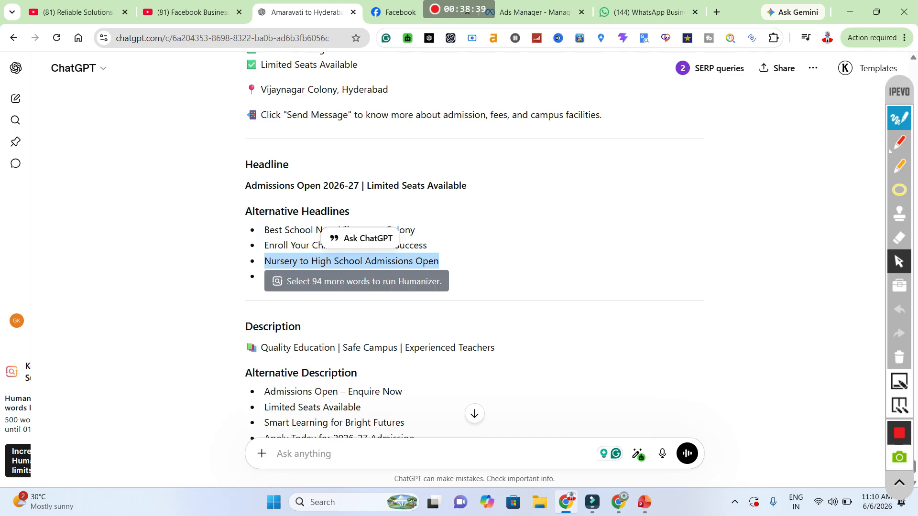
pyautogui.moveTo(644, 502)
pyautogui.click(619, 502)
pyautogui.click(566, 502)
pyautogui.click(566, 502)
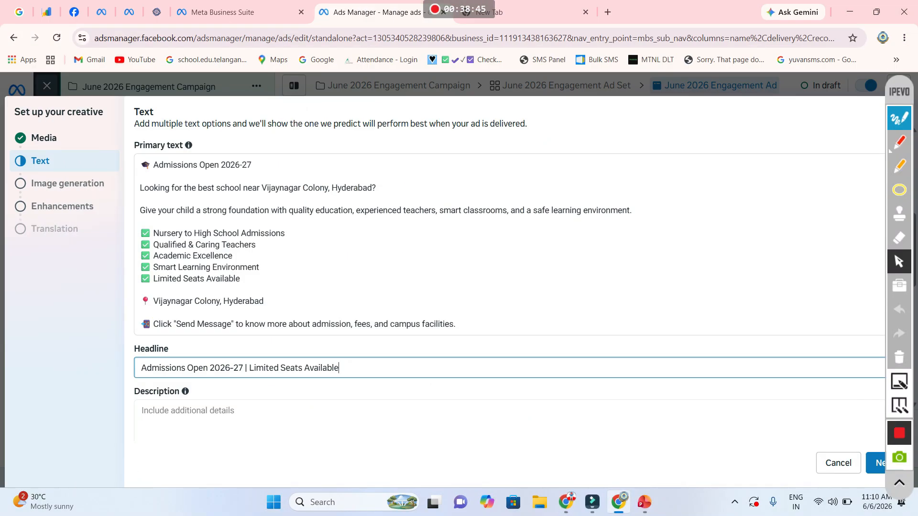
pyautogui.hotkey('ctrl', 'a')
pyautogui.hotkey('ctrl', 'v')
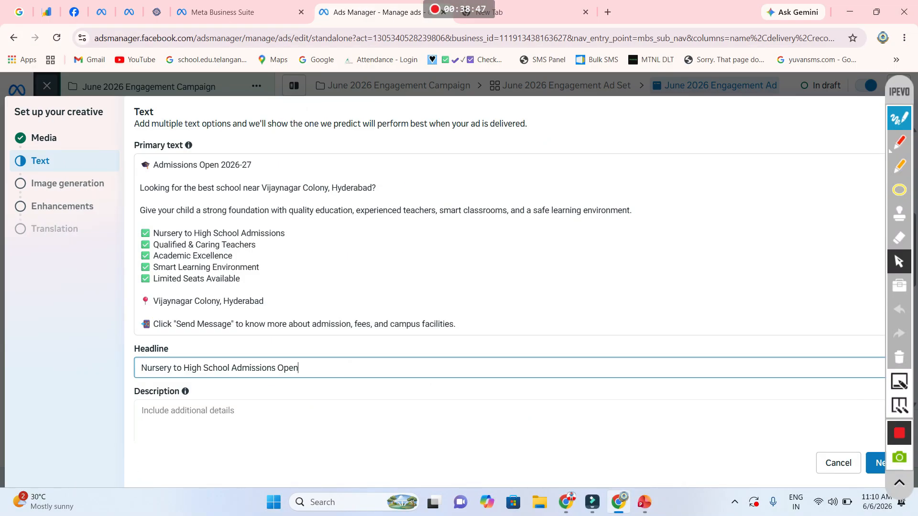
# Step: Copy ChatGPT's "Quality Education | Safe Campus | Experienced Teachers" line and all alternative descriptions into the ad's description, and continue to image generation
pyautogui.click(644, 502)
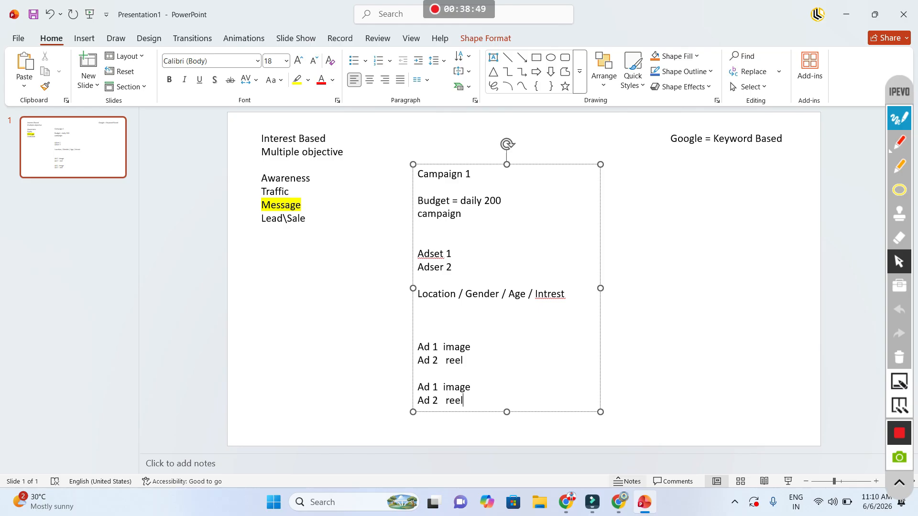
pyautogui.click(566, 502)
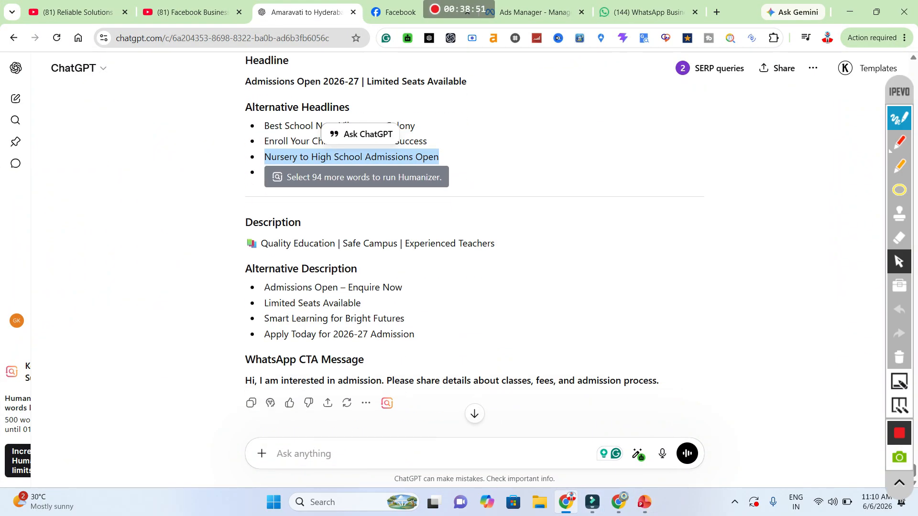
pyautogui.scroll(-1, 474, 239)
pyautogui.moveTo(246, 233); pyautogui.dragTo(414, 324)
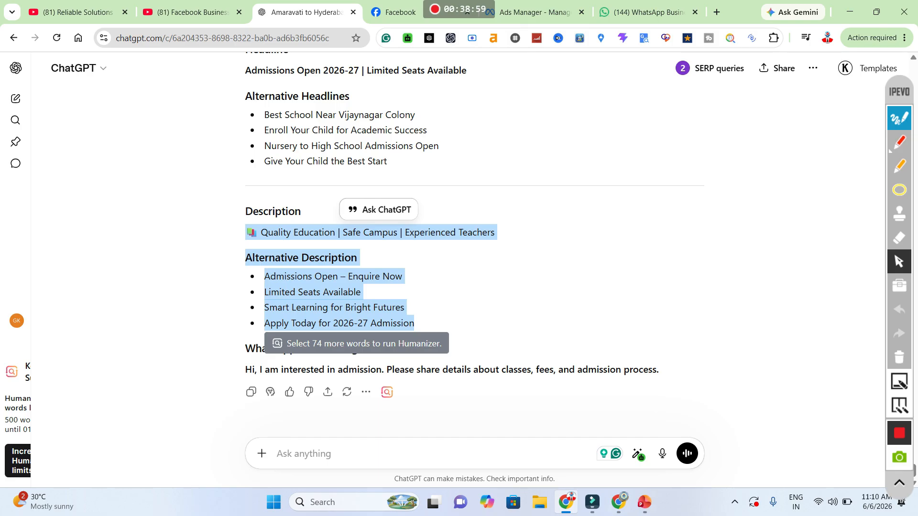
pyautogui.click(619, 502)
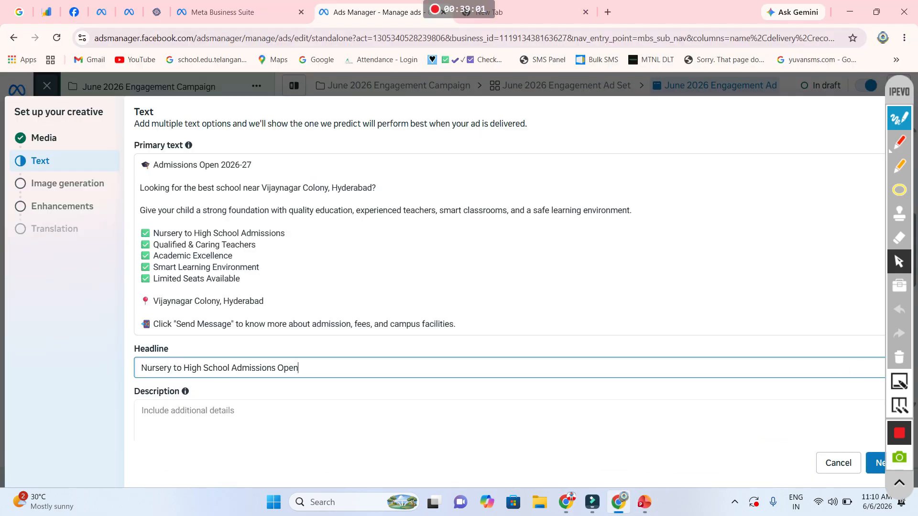
pyautogui.click(187, 411)
pyautogui.hotkey('ctrl', 'v')
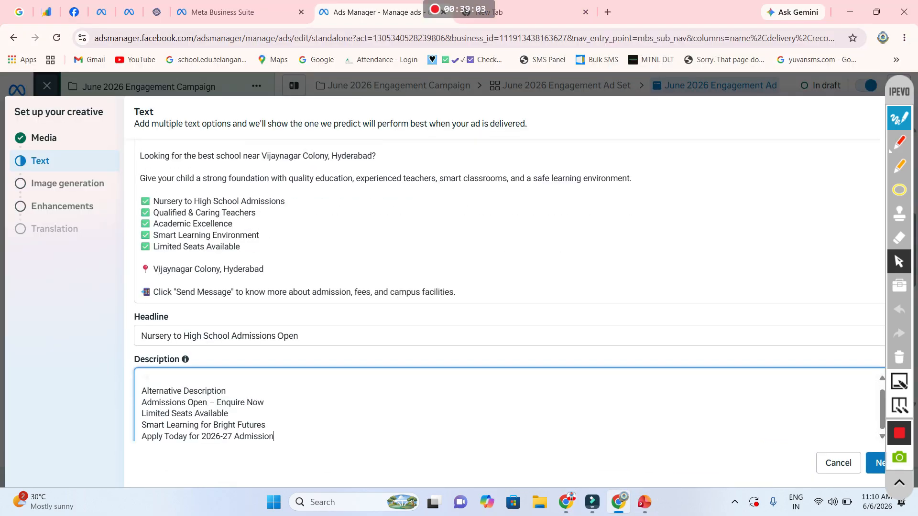
pyautogui.scroll(1, 509, 346)
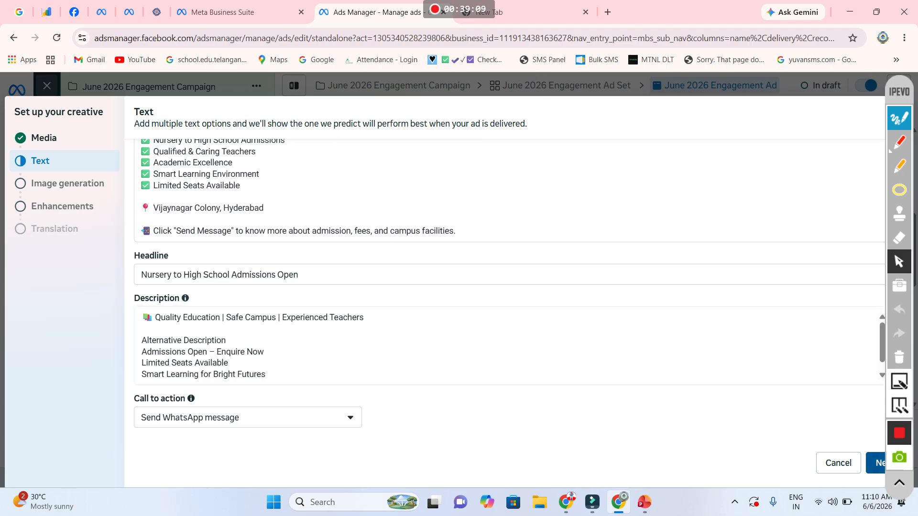
pyautogui.click(876, 462)
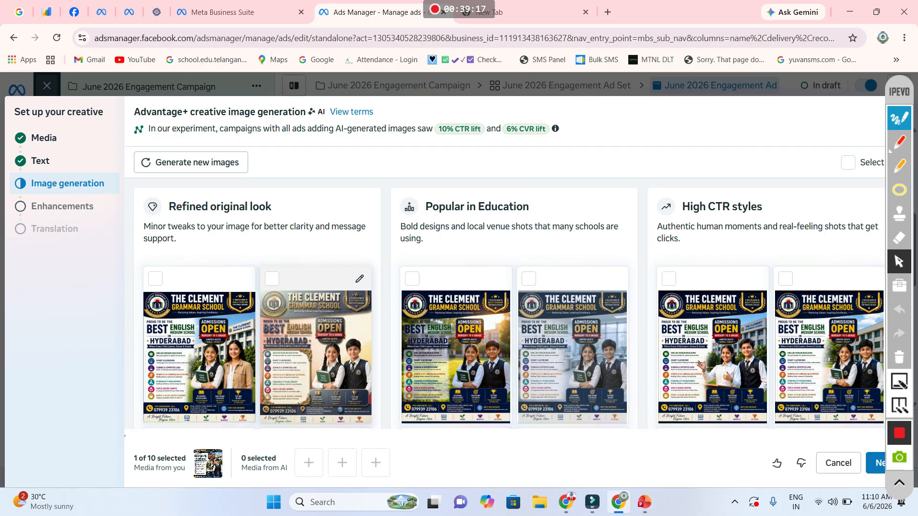
# Step: Preview the AI-generated images, add the Refined original look version with the dark blue background, and continue to the enhancements
pyautogui.moveTo(199, 356)
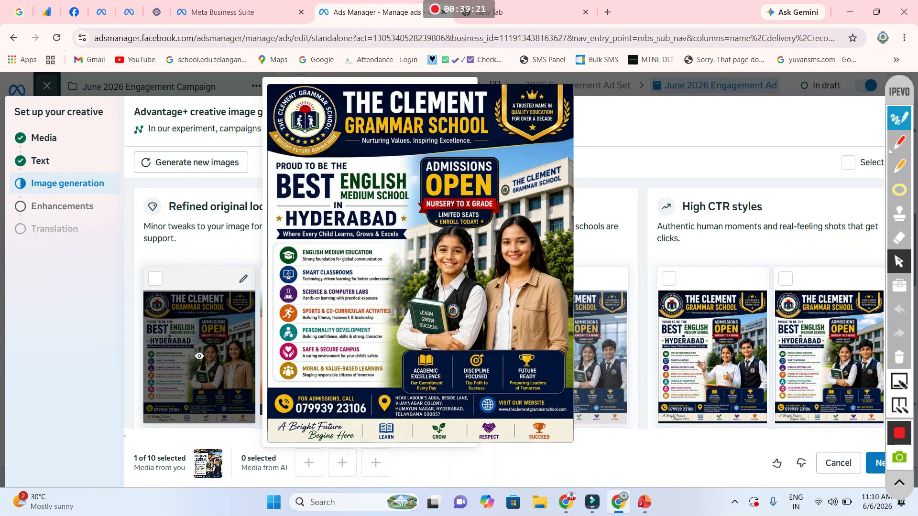
pyautogui.scroll(-5, 199, 356)
pyautogui.scroll(-2, 513, 289)
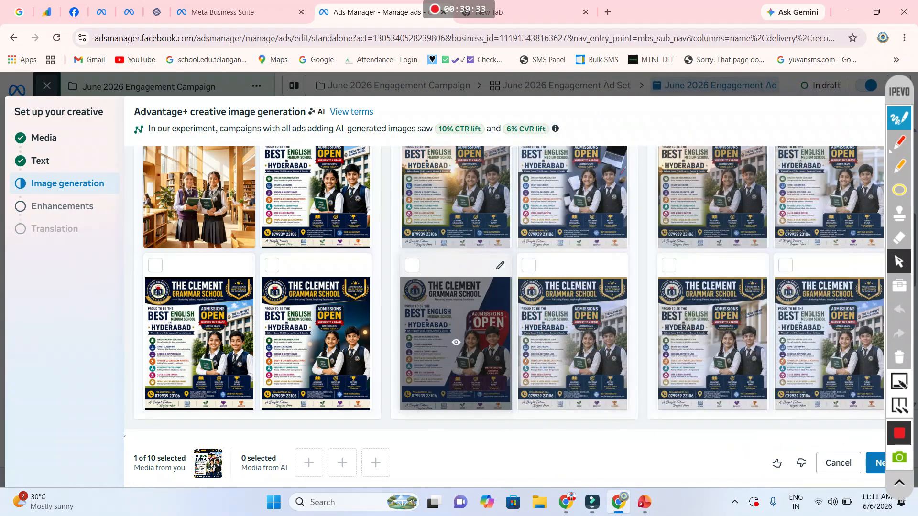
pyautogui.moveTo(456, 342)
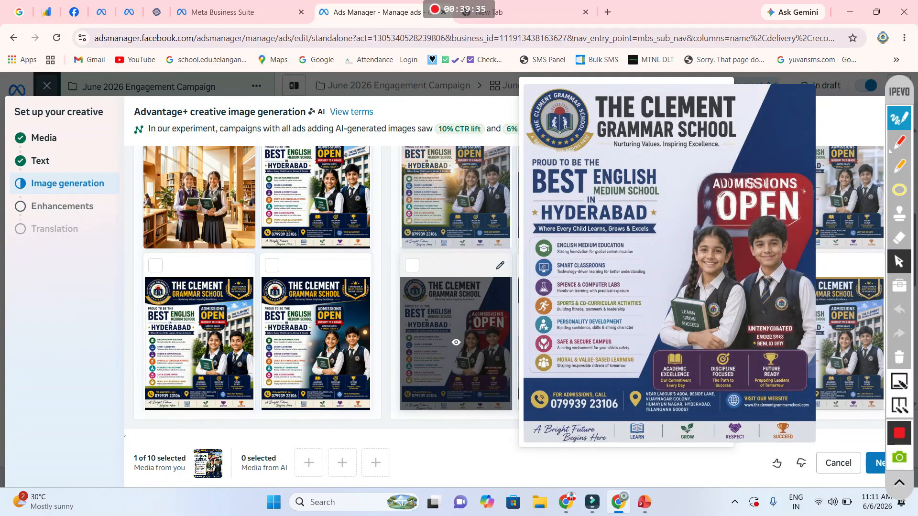
pyautogui.moveTo(315, 342)
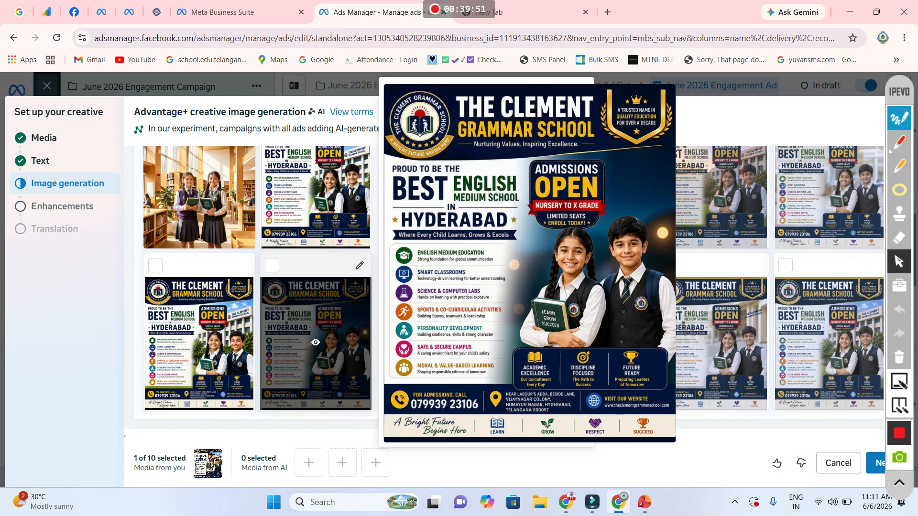
pyautogui.click(271, 265)
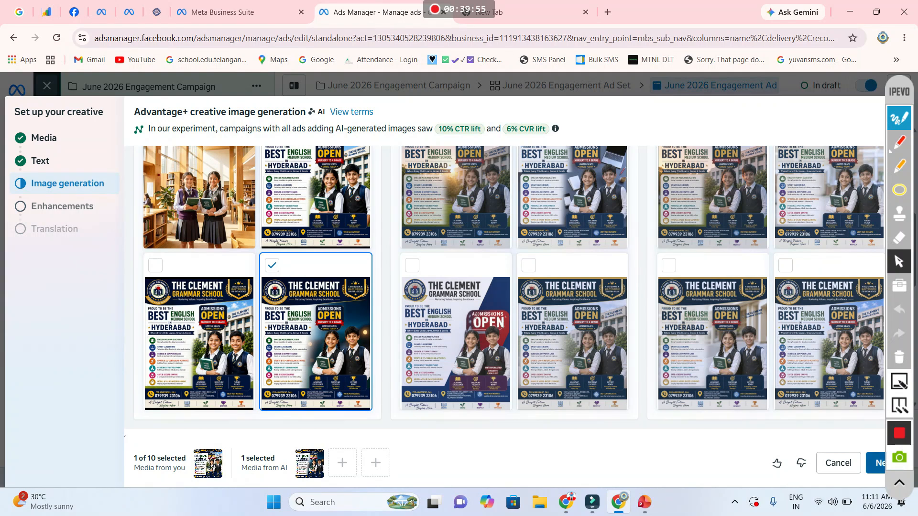
pyautogui.click(877, 463)
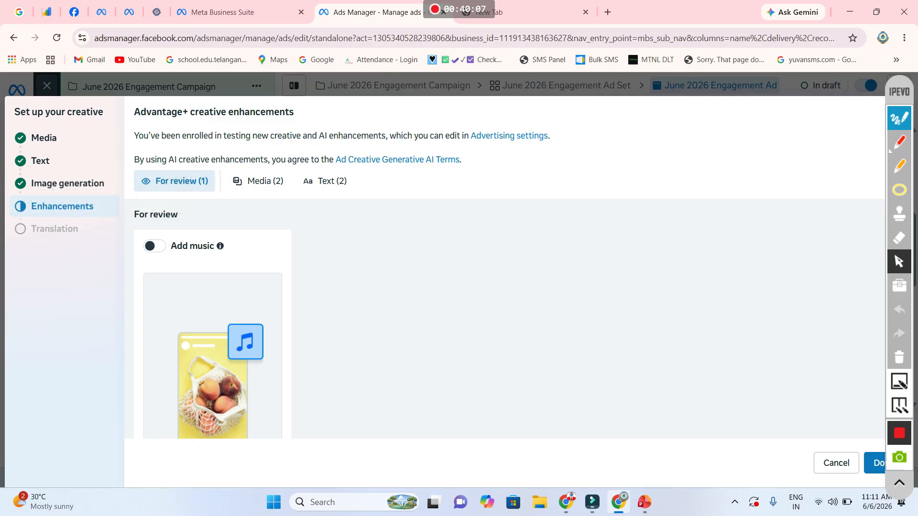
# Step: Look through the Advantage+ creative enhancements and move the floating IPEVO annotation toolbar clear of the dialog
pyautogui.scroll(-15, 504, 319)
pyautogui.scroll(10, 504, 319)
pyautogui.scroll(-12, 504, 319)
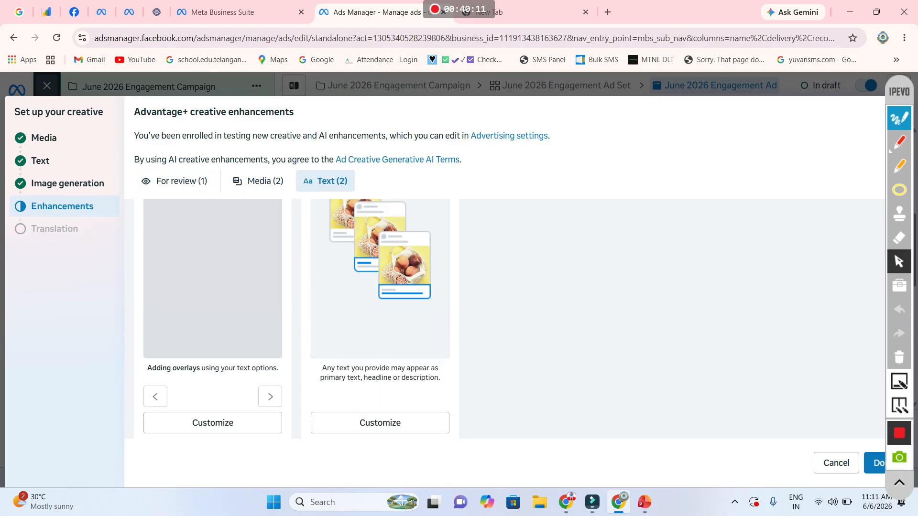
pyautogui.moveTo(899, 91)
pyautogui.mouseDown()
pyautogui.moveTo(749, 295)
pyautogui.moveTo(635, 493)
pyautogui.mouseUp()
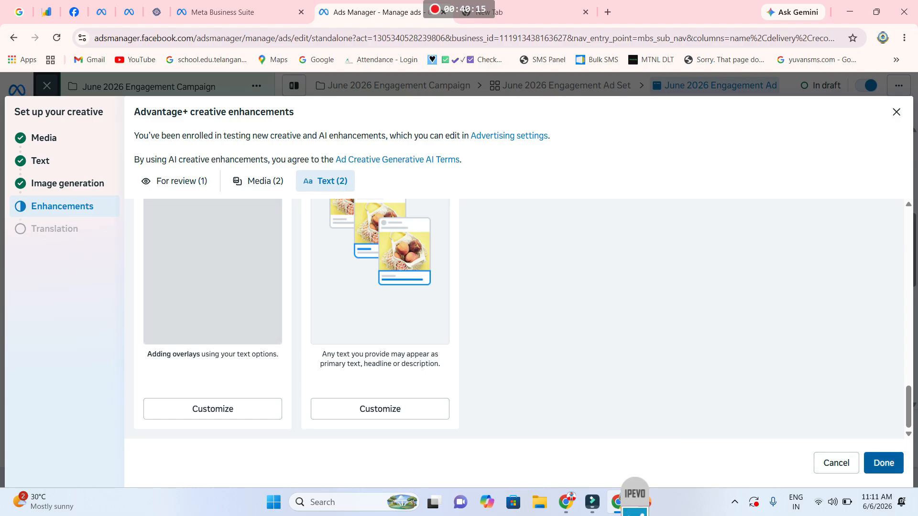
# Step: Complete the creative setup and publish the June 2026 Engagement Campaign, declining the suggested budget increase and returning to the campaigns list
pyautogui.click(884, 463)
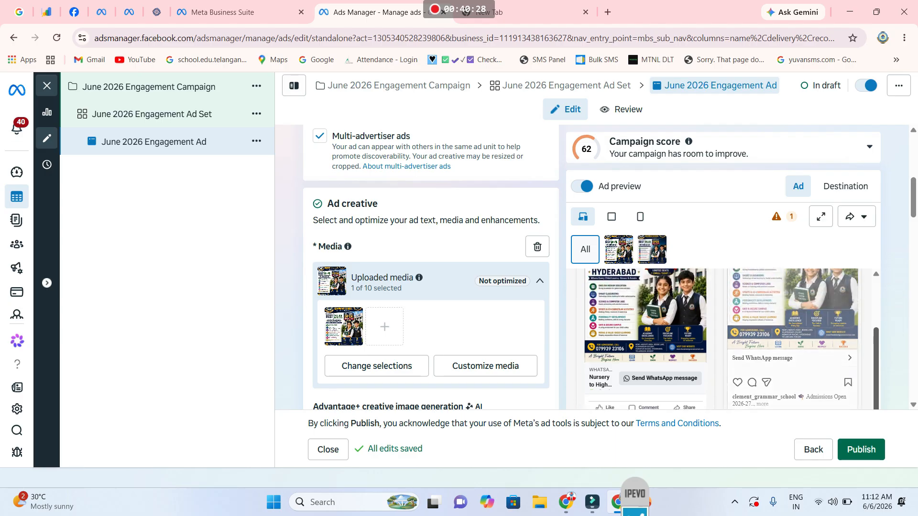
pyautogui.moveTo(912, 197); pyautogui.dragTo(913, 383)
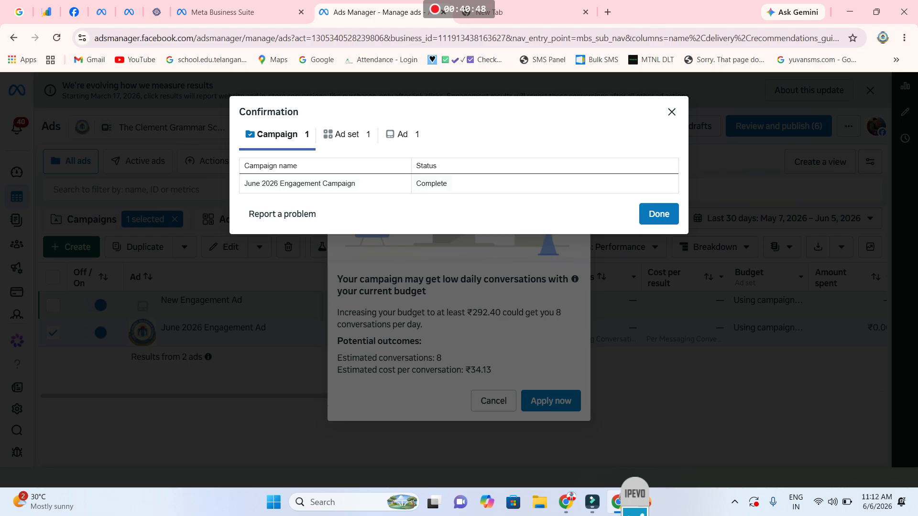
pyautogui.click(659, 214)
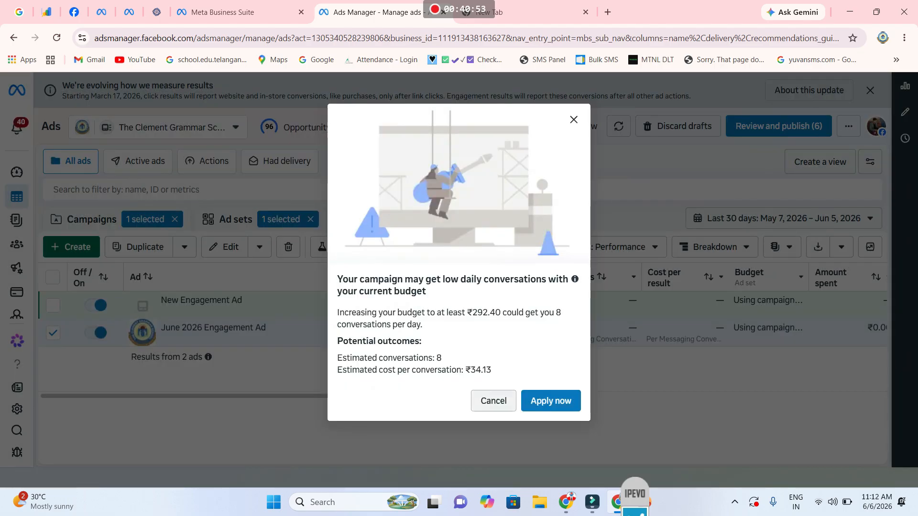
pyautogui.click(493, 400)
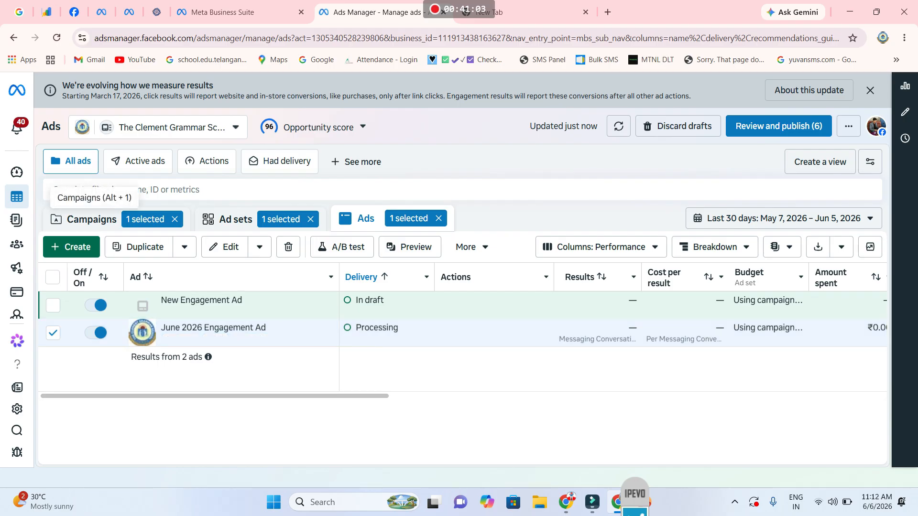
pyautogui.click(88, 219)
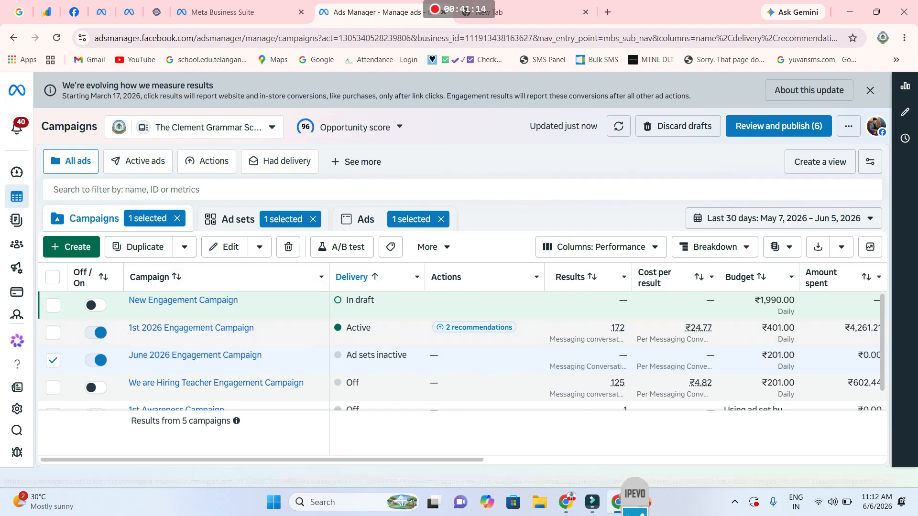
# Step: Check the school account's available funds in Billing & payments, view the add-funds options with a custom amount, and close without paying
pyautogui.moveTo(17, 219)
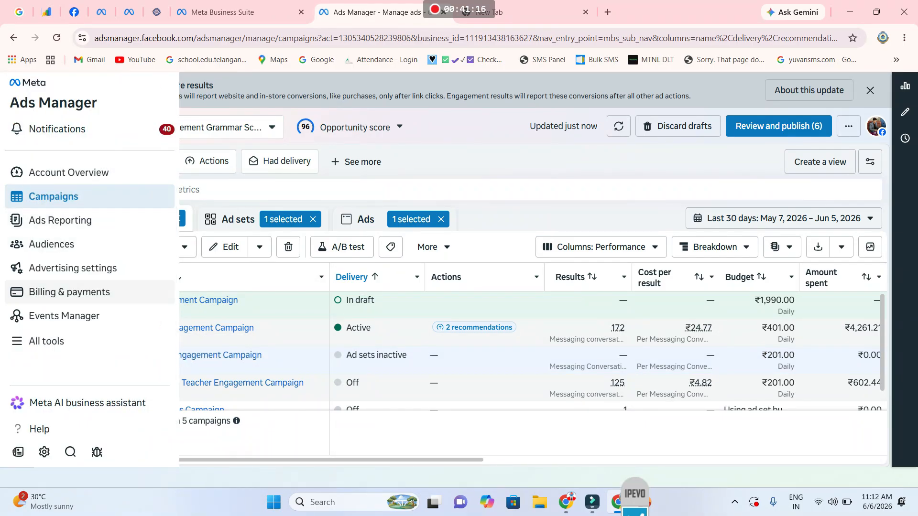
pyautogui.click(70, 292)
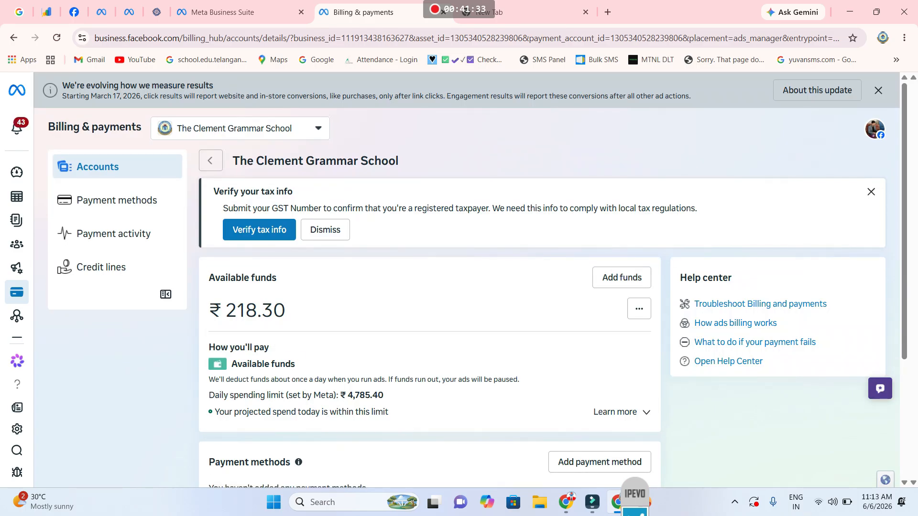
pyautogui.scroll(-4, 459, 280)
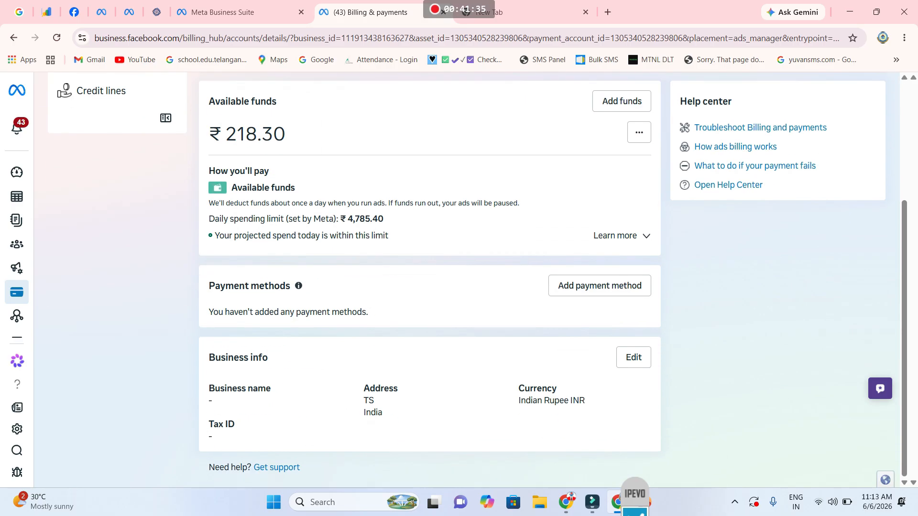
pyautogui.scroll(3, 458, 279)
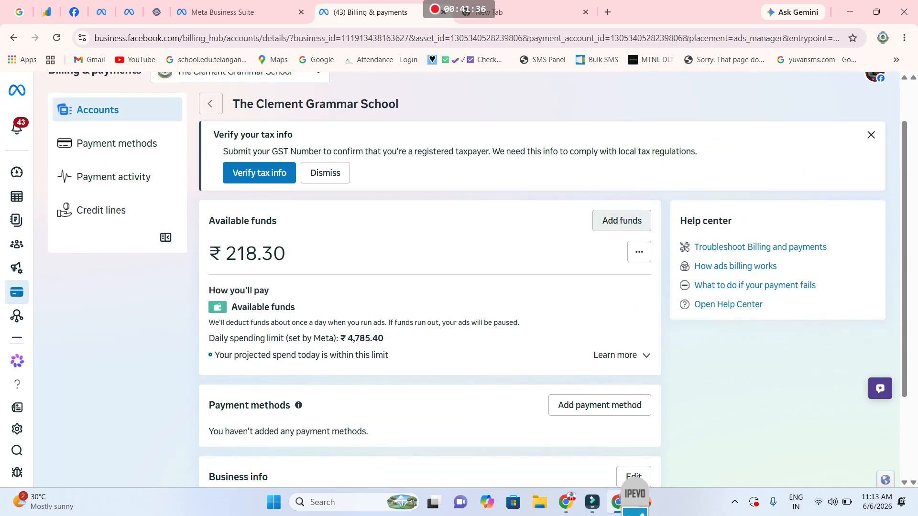
pyautogui.click(622, 220)
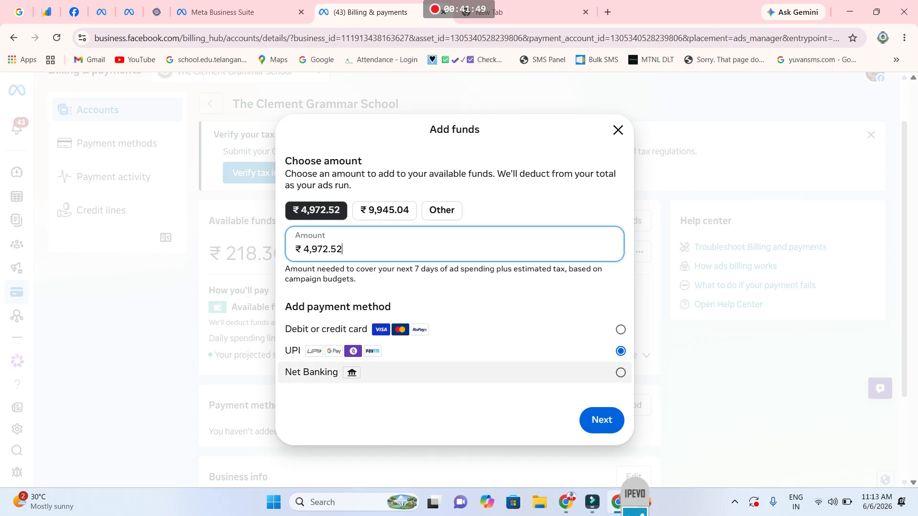
pyautogui.click(442, 210)
pyautogui.click(435, 250)
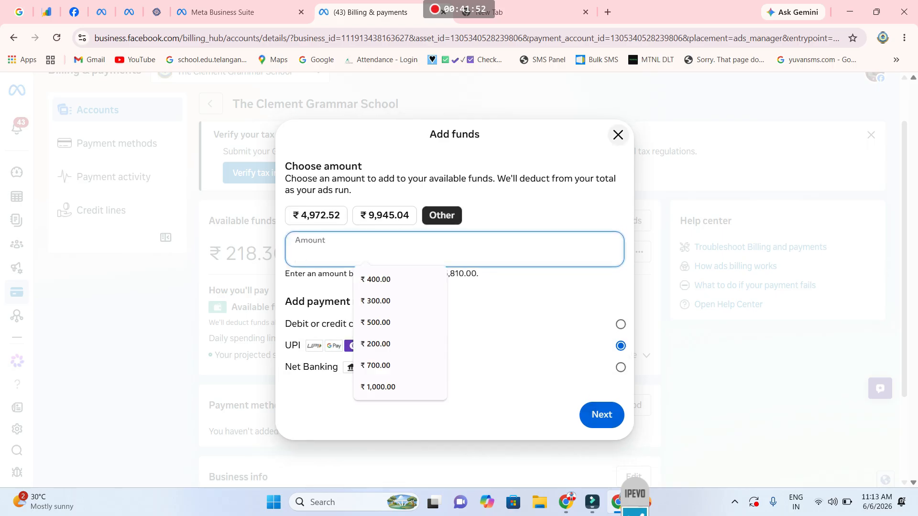
pyautogui.click(618, 135)
# Step: Return to the campaigns and view the ads under both ad sets of the 1st 2026 Engagement Campaign
pyautogui.moveTo(17, 172)
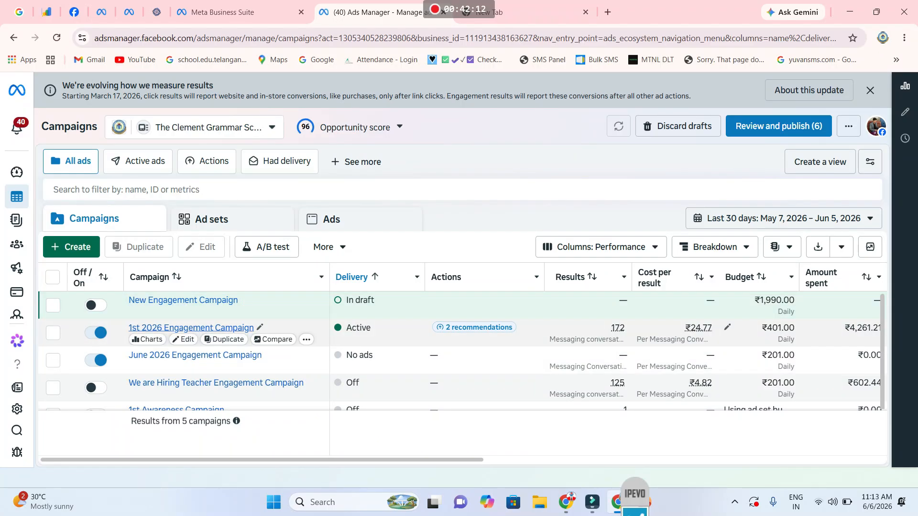
pyautogui.click(190, 328)
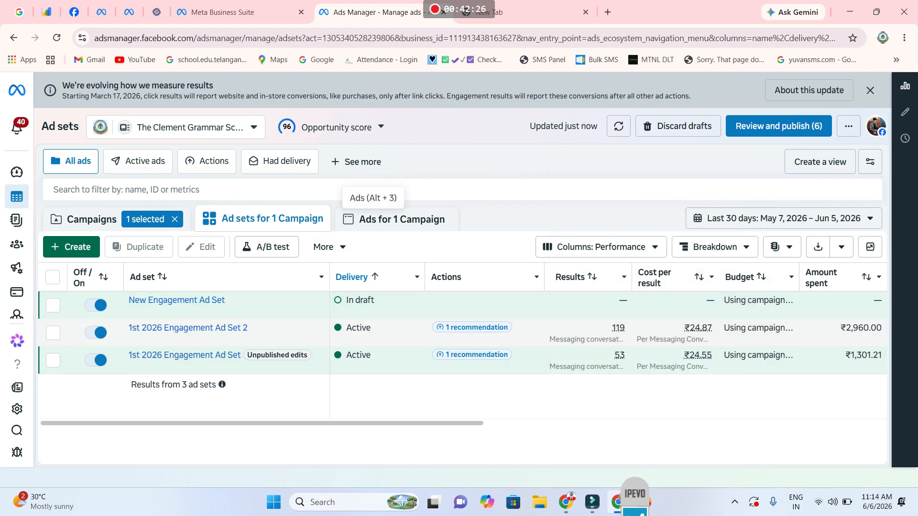
pyautogui.click(205, 328)
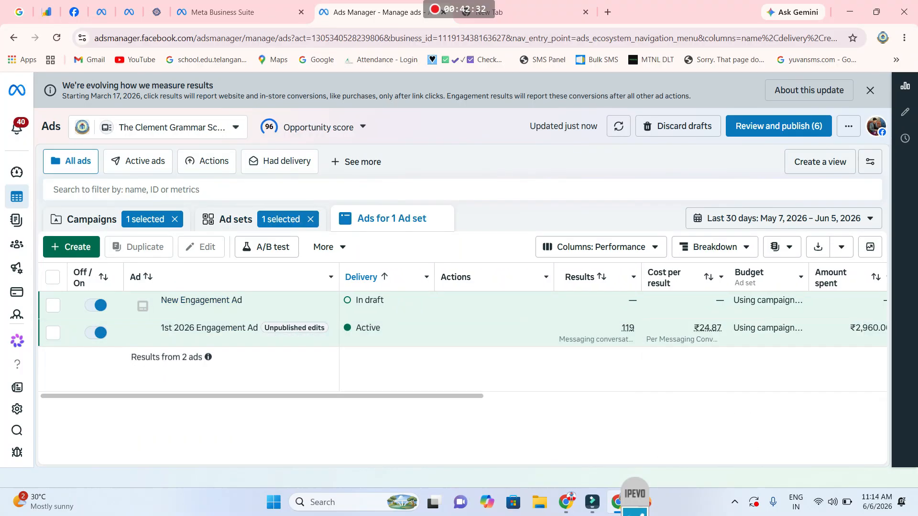
pyautogui.click(230, 218)
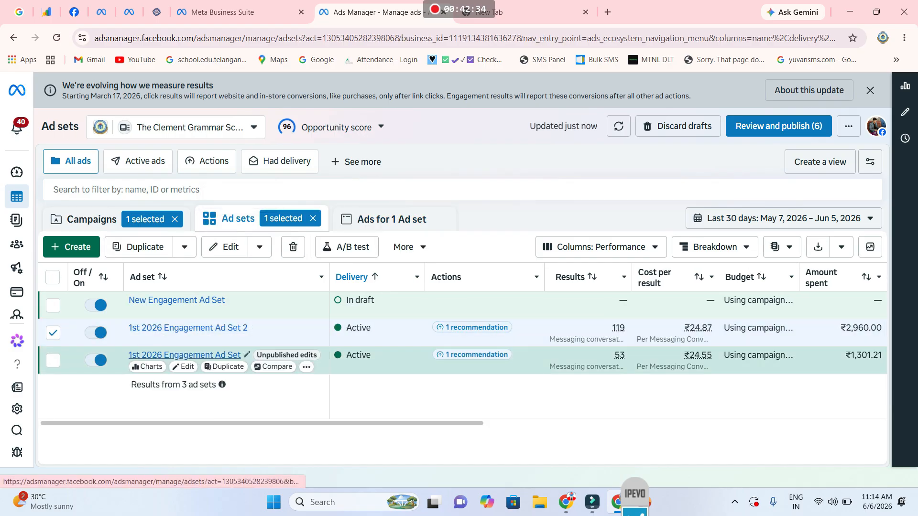
pyautogui.click(185, 355)
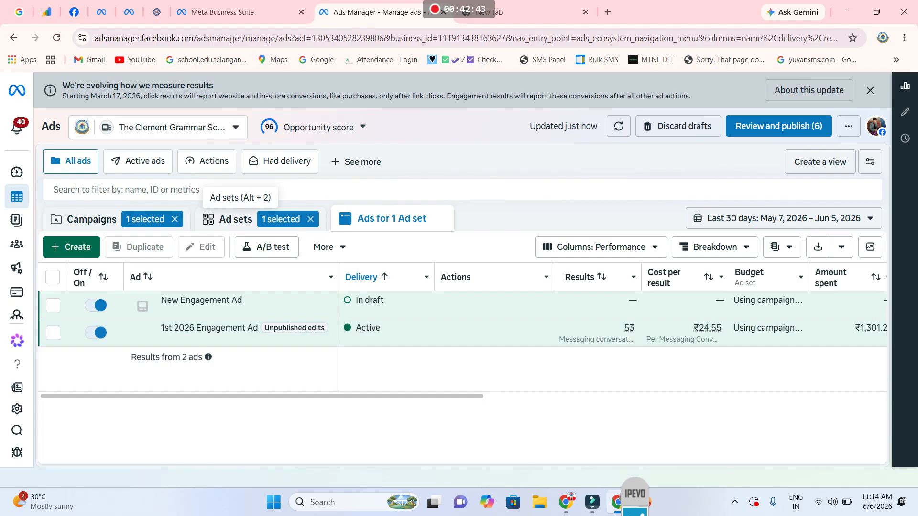
pyautogui.click(235, 219)
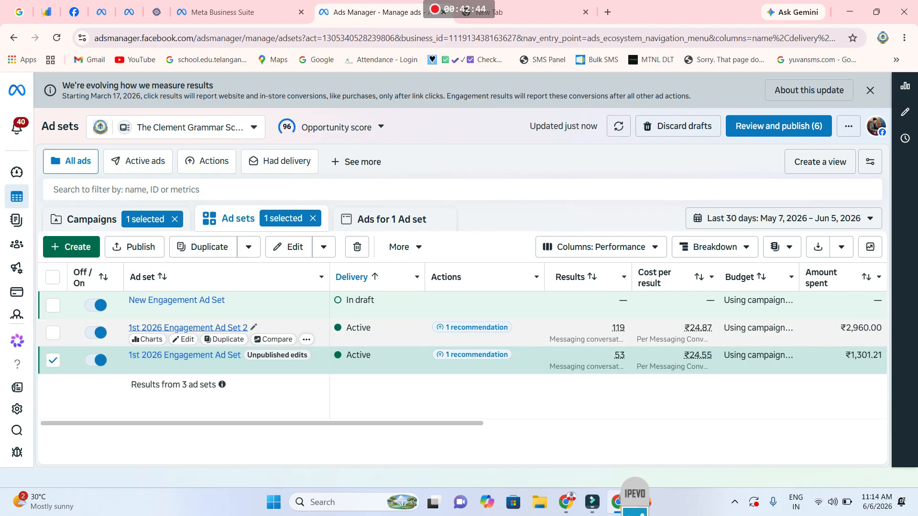
# Step: Open the campaign's editor and examine the 1st 2026 Engagement Ad Set's budget, age, gender and detailed targeting, plus its ad
pyautogui.click(188, 328)
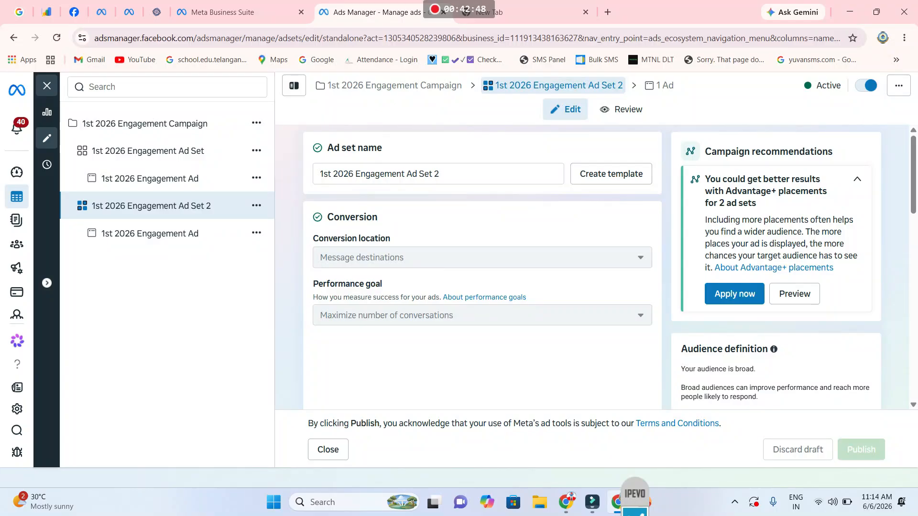
pyautogui.click(144, 123)
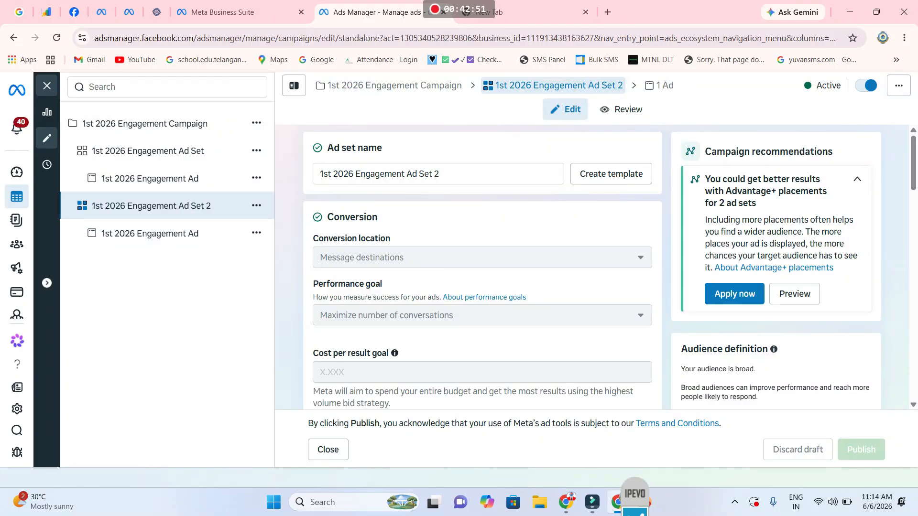
pyautogui.click(148, 151)
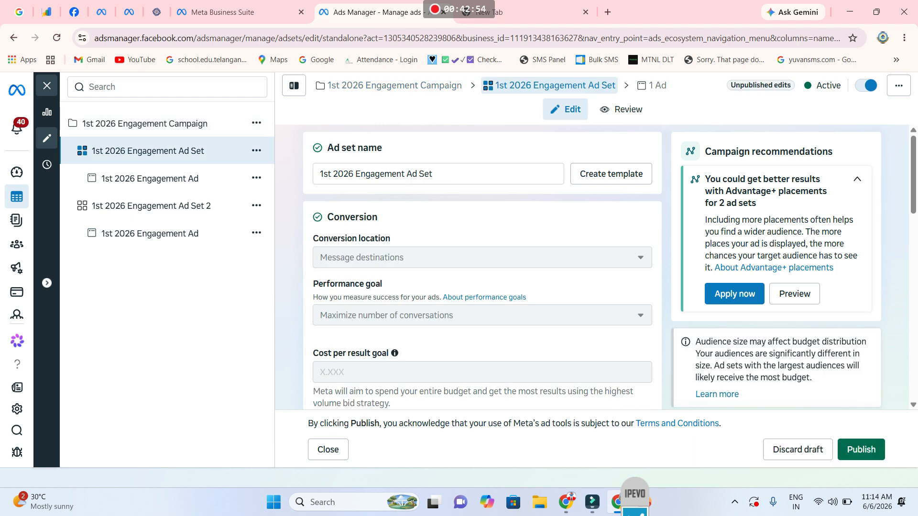
pyautogui.scroll(-5, 478, 268)
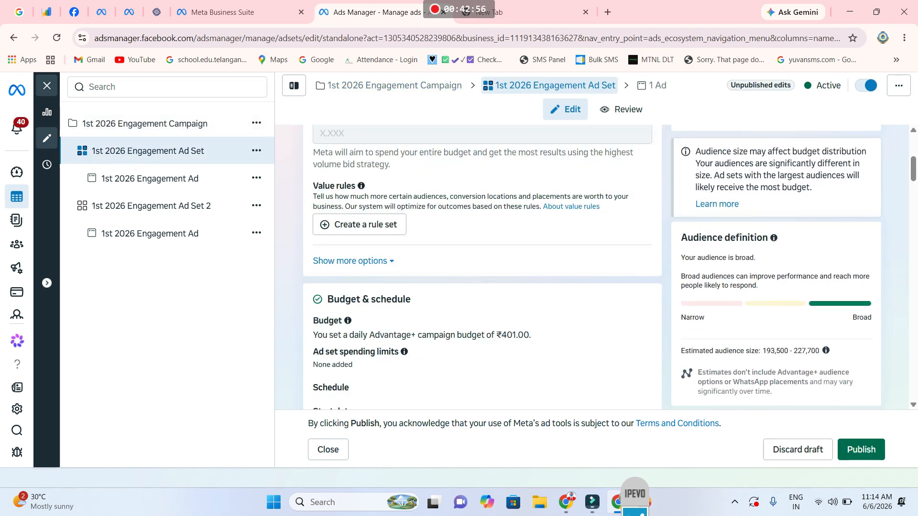
pyautogui.scroll(-10, 482, 268)
pyautogui.scroll(-8, 482, 268)
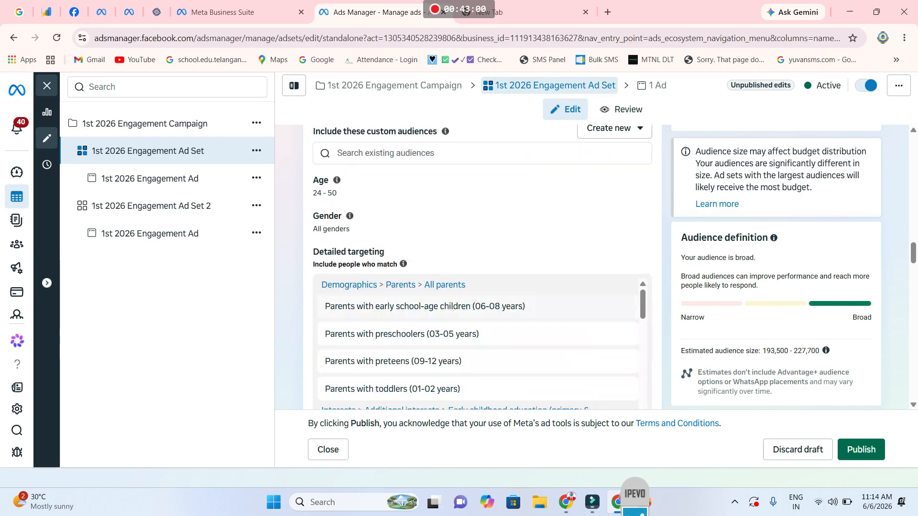
pyautogui.scroll(-3, 482, 268)
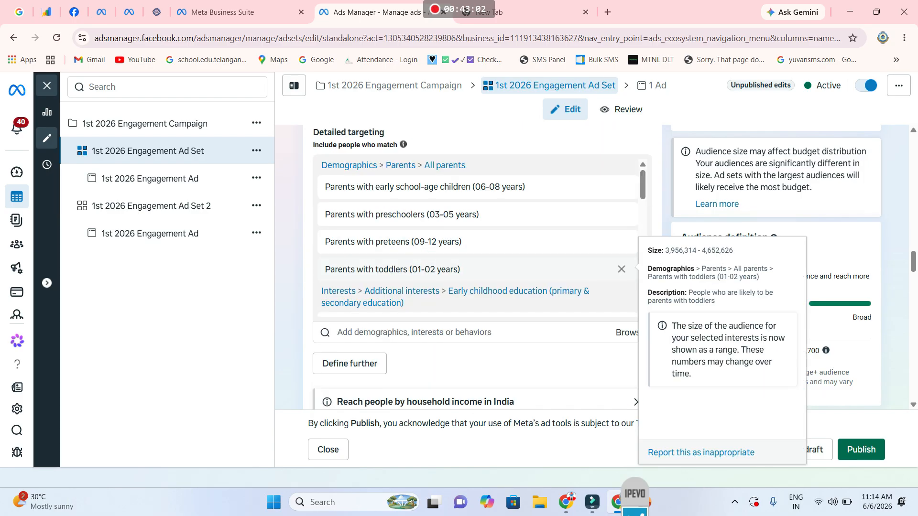
pyautogui.click(150, 179)
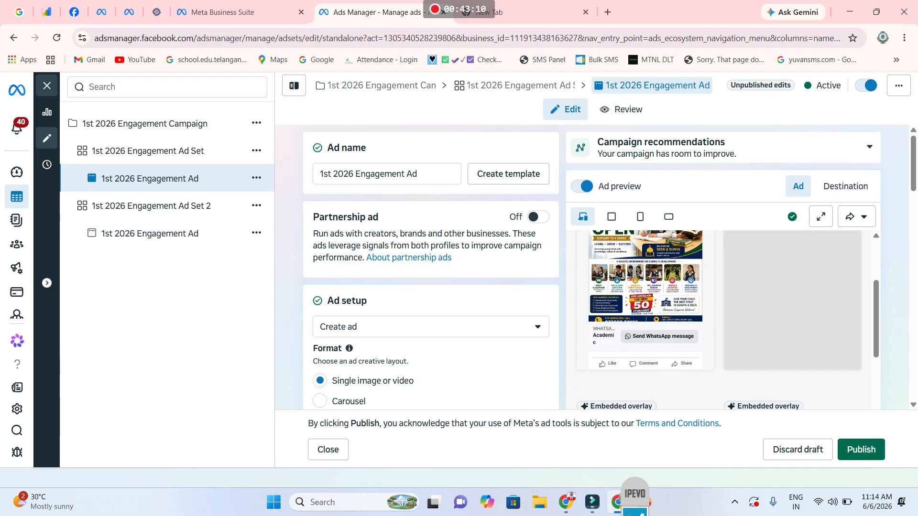
# Step: Examine the 1st 2026 Engagement Ad Set 2's budget, scheduling, age, gender and detailed targeting, plus its ad's previews
pyautogui.click(151, 206)
pyautogui.scroll(-8, 482, 268)
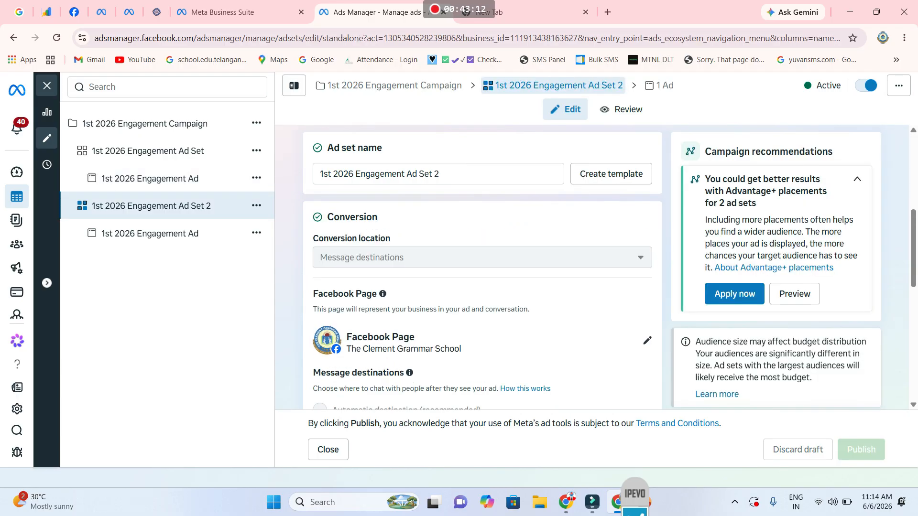
pyautogui.scroll(-6, 482, 267)
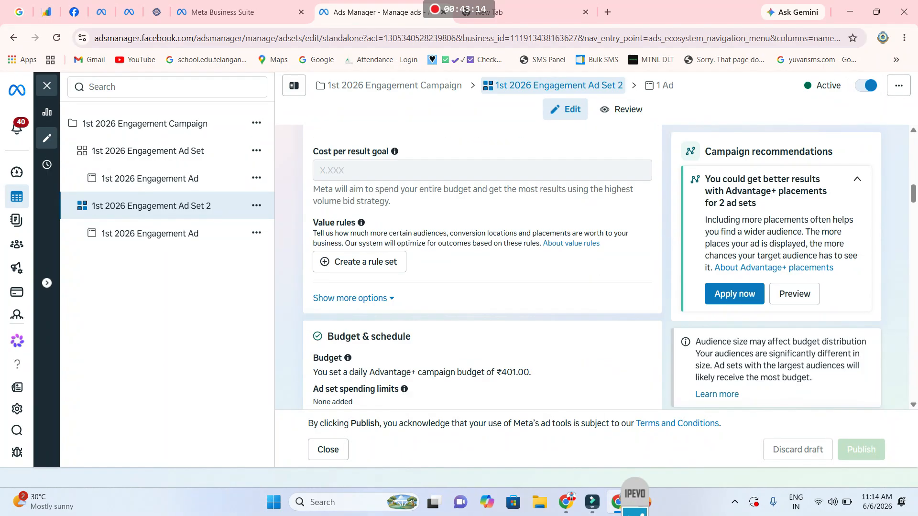
pyautogui.scroll(-8, 482, 267)
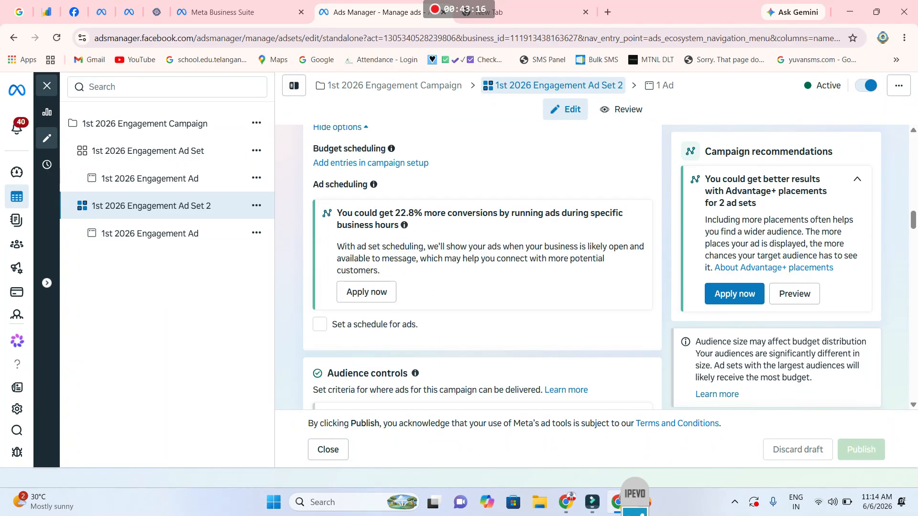
pyautogui.scroll(-7, 482, 268)
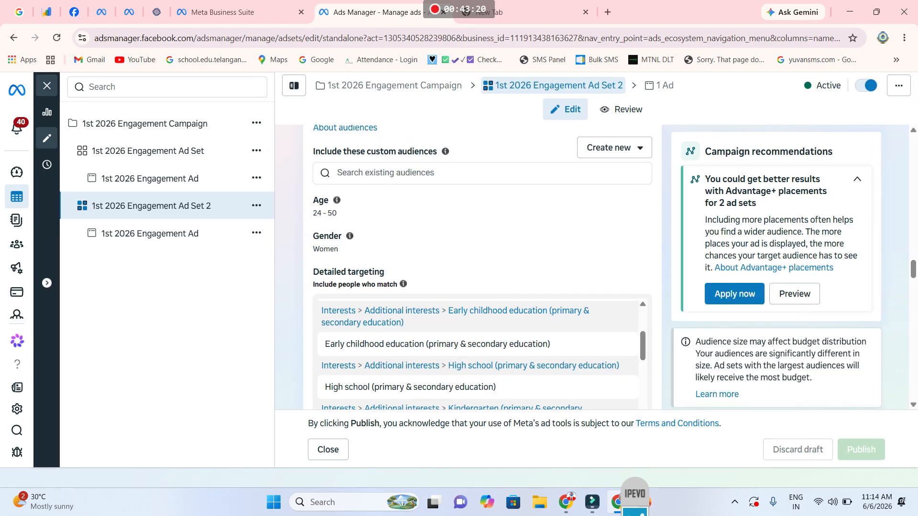
pyautogui.click(149, 234)
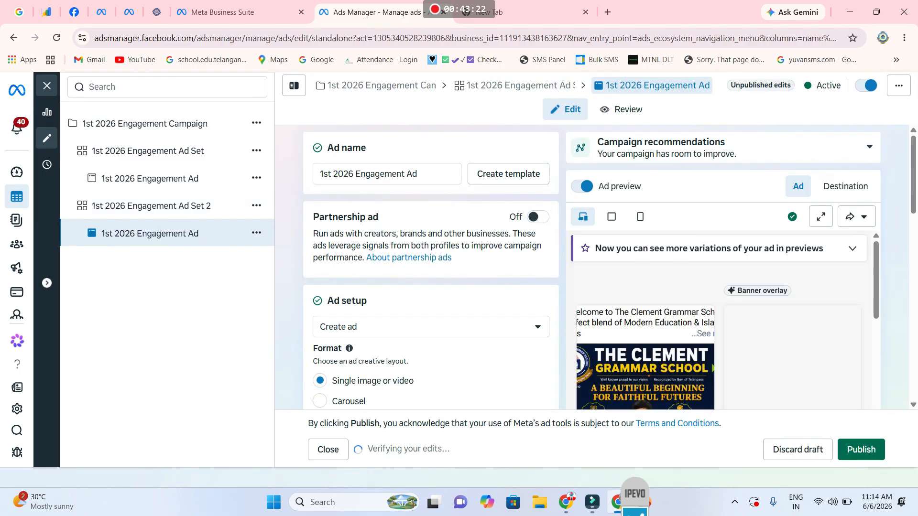
pyautogui.scroll(-5, 719, 319)
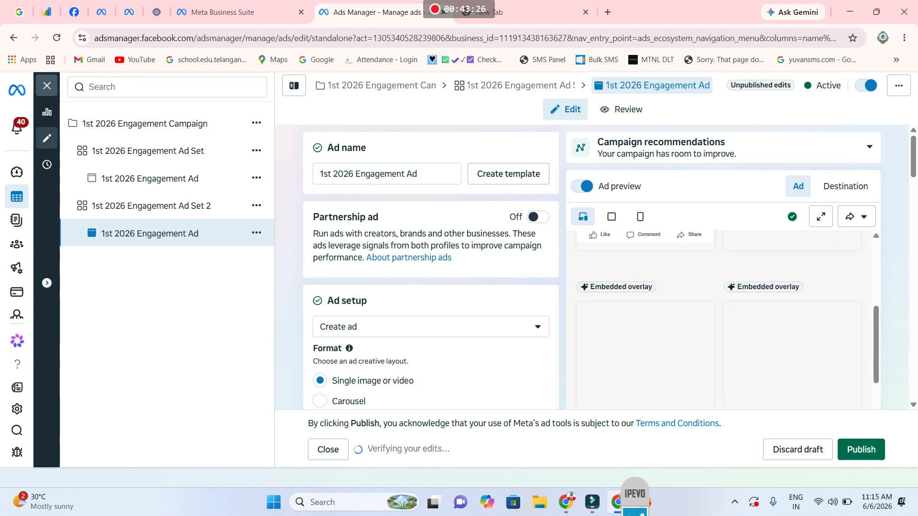
# Step: Close the editor, publishing the draft edits to the 1st 2026 Engagement Ad, and return to the campaigns list
pyautogui.click(47, 86)
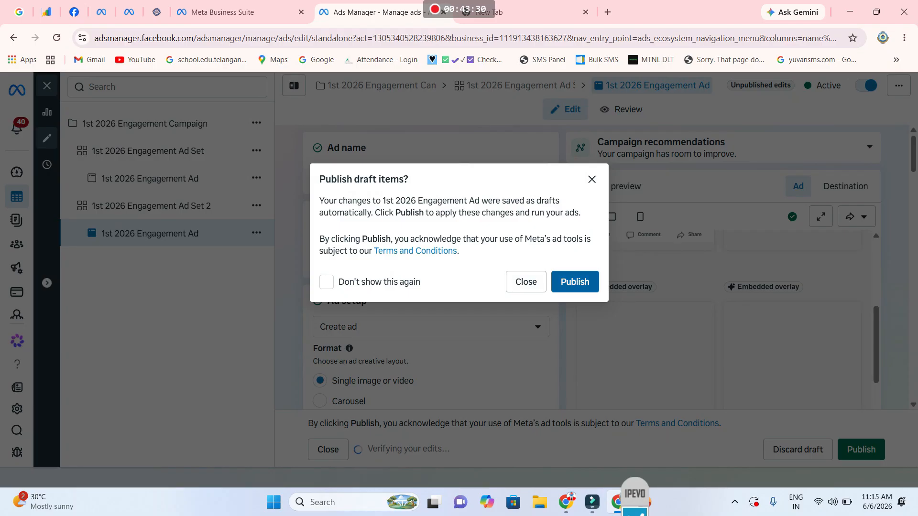
pyautogui.click(574, 282)
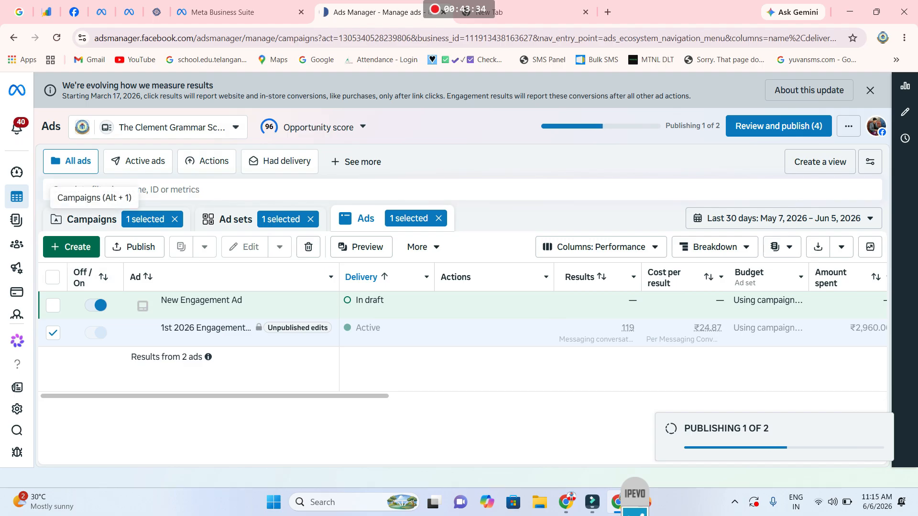
pyautogui.click(86, 219)
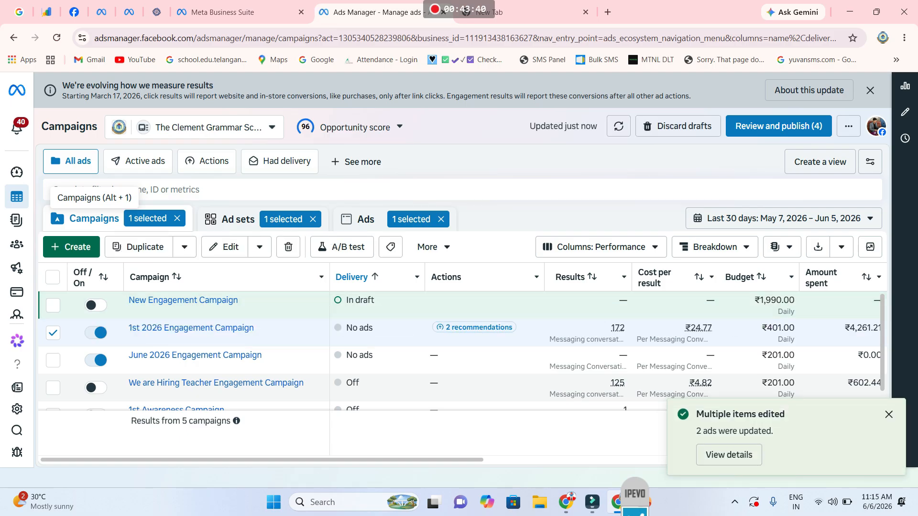
pyautogui.click(888, 414)
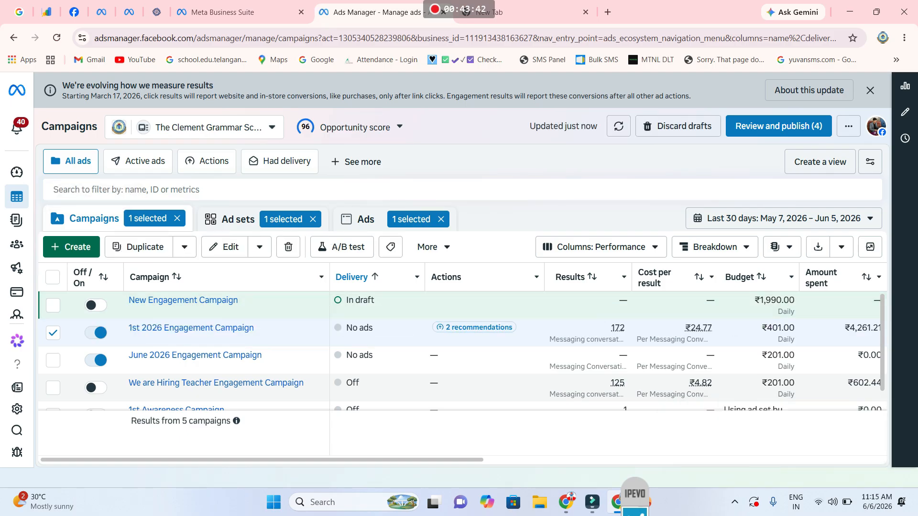